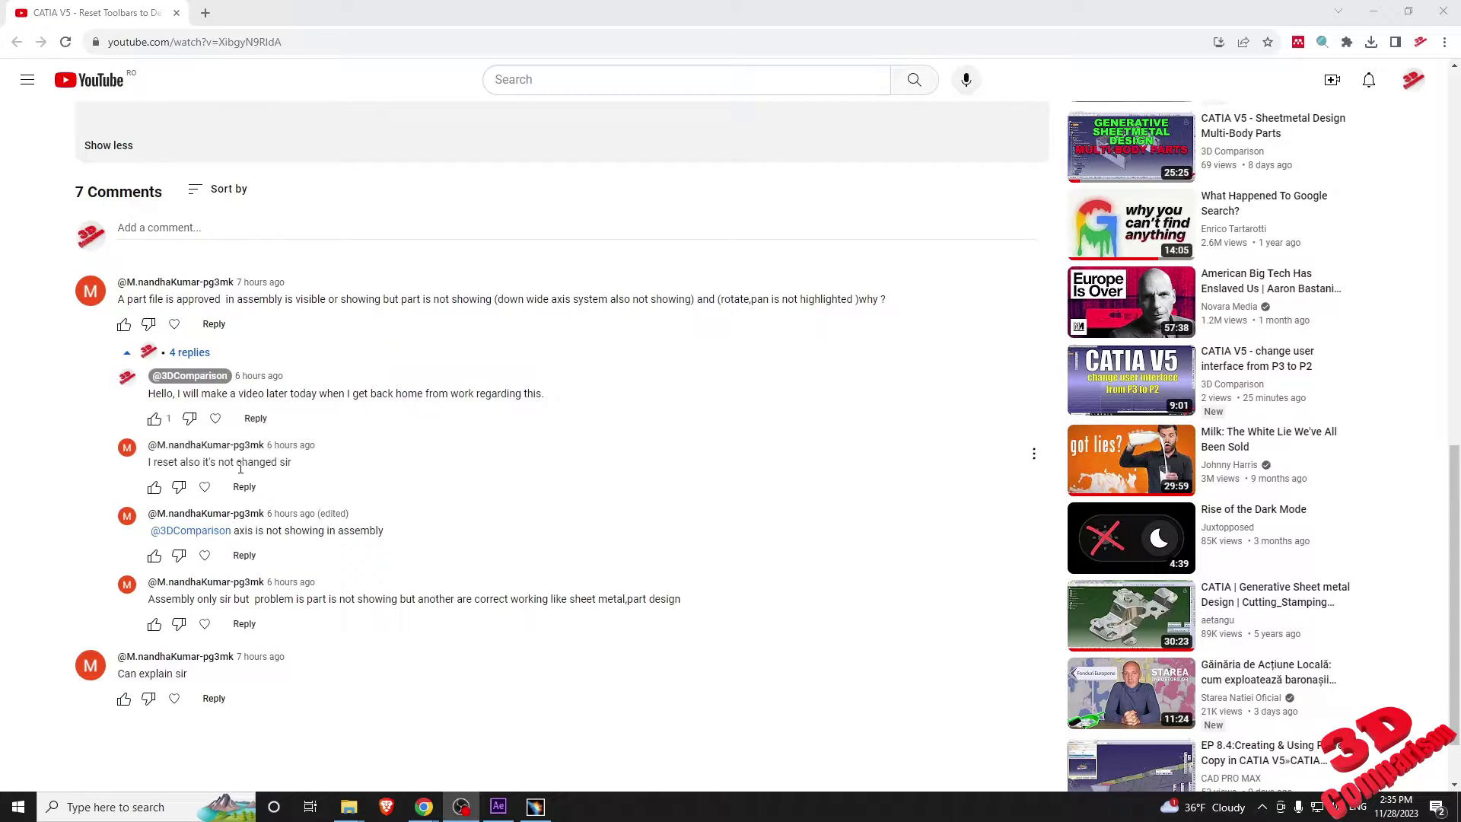
Switch to the CATIA window showing the quick return mechanism assembly
{"action": "scroll", "coordinate": [241, 467], "scroll_direction": "up", "scroll_amount": 8}
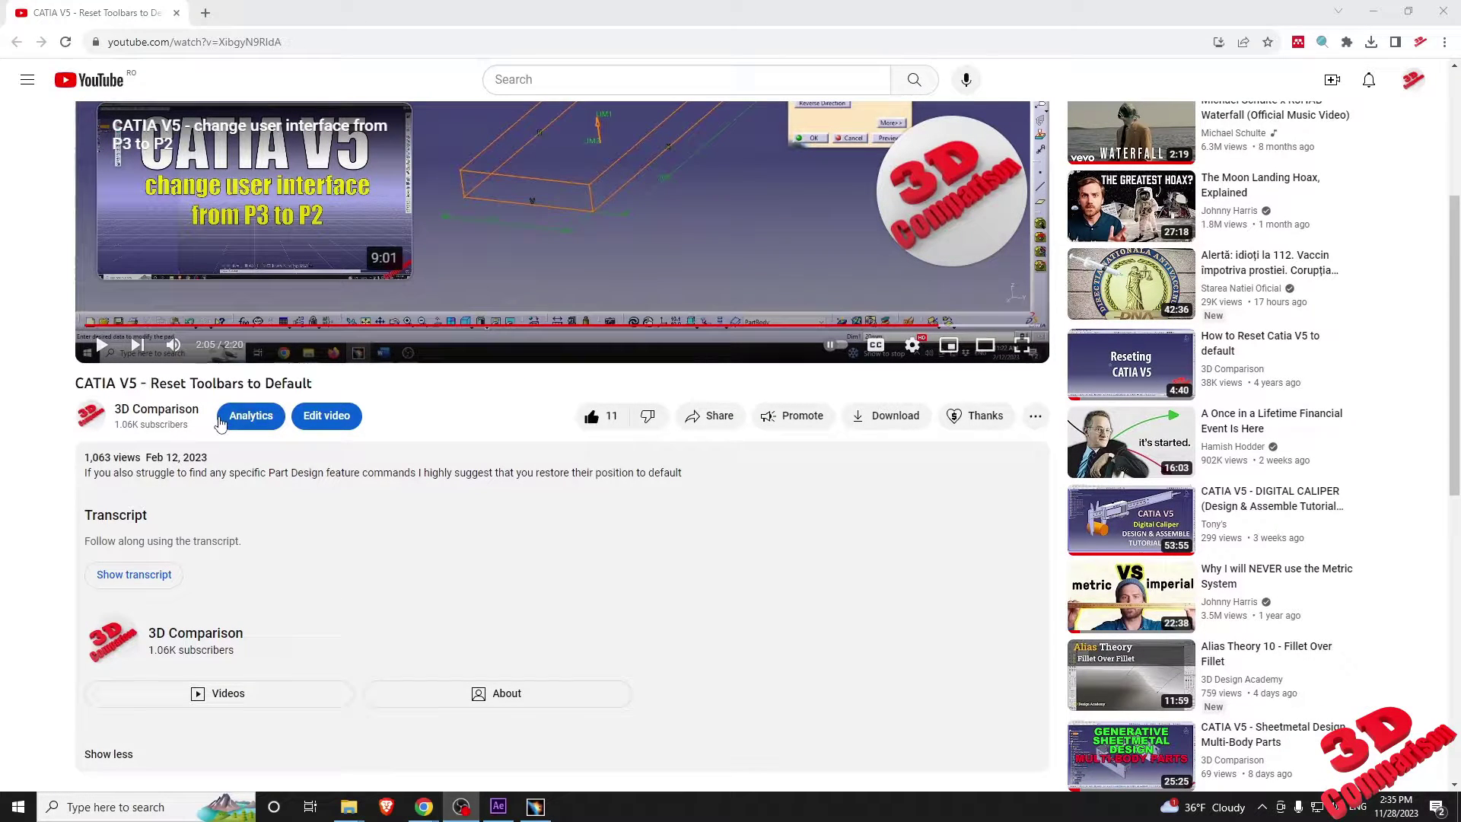
{"action": "scroll", "coordinate": [51, 519], "scroll_direction": "down", "scroll_amount": 4}
{"action": "scroll", "coordinate": [52, 520], "scroll_direction": "down", "scroll_amount": 4}
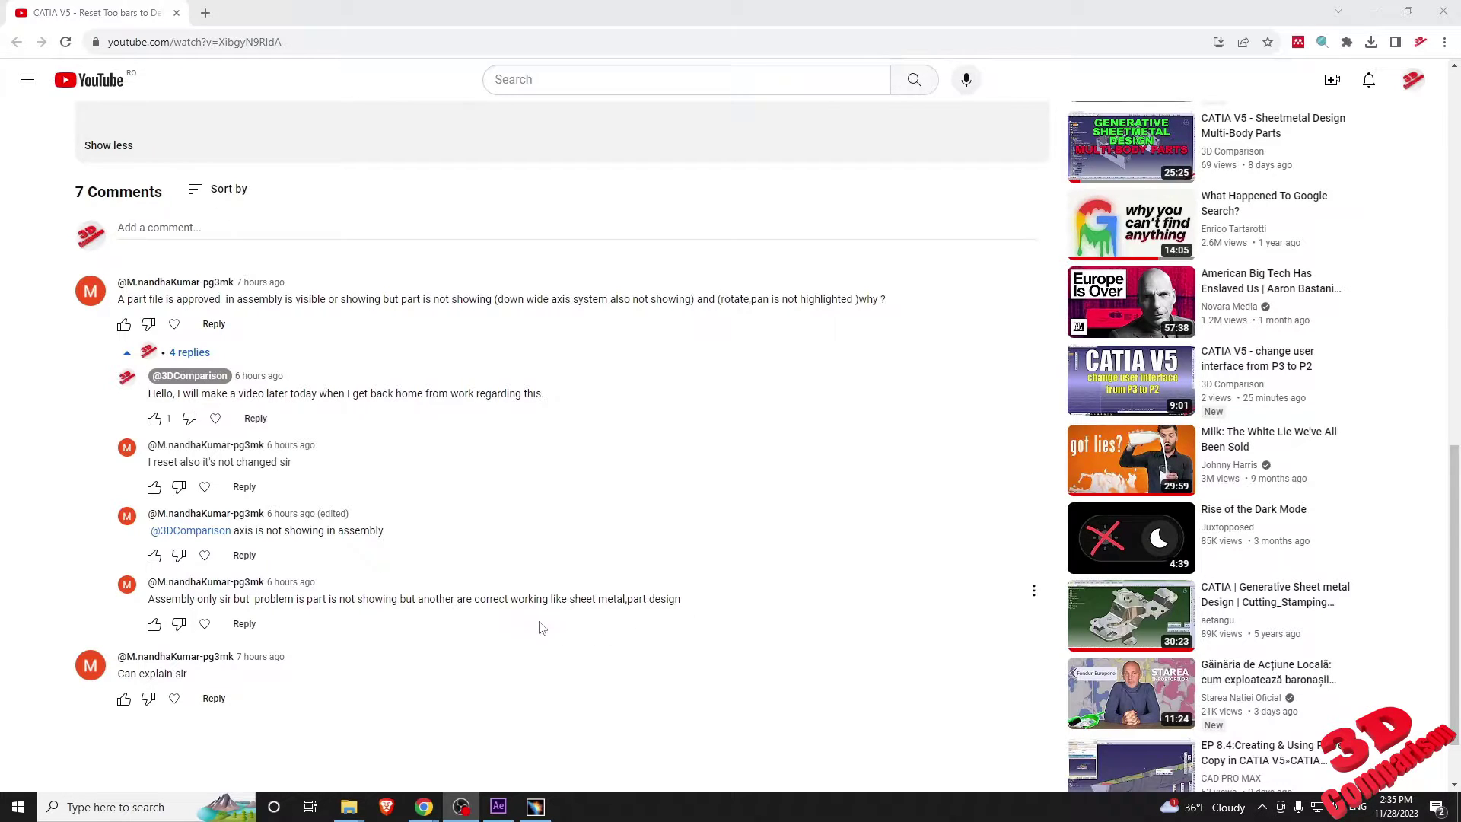
{"action": "left_click", "coordinate": [545, 808]}
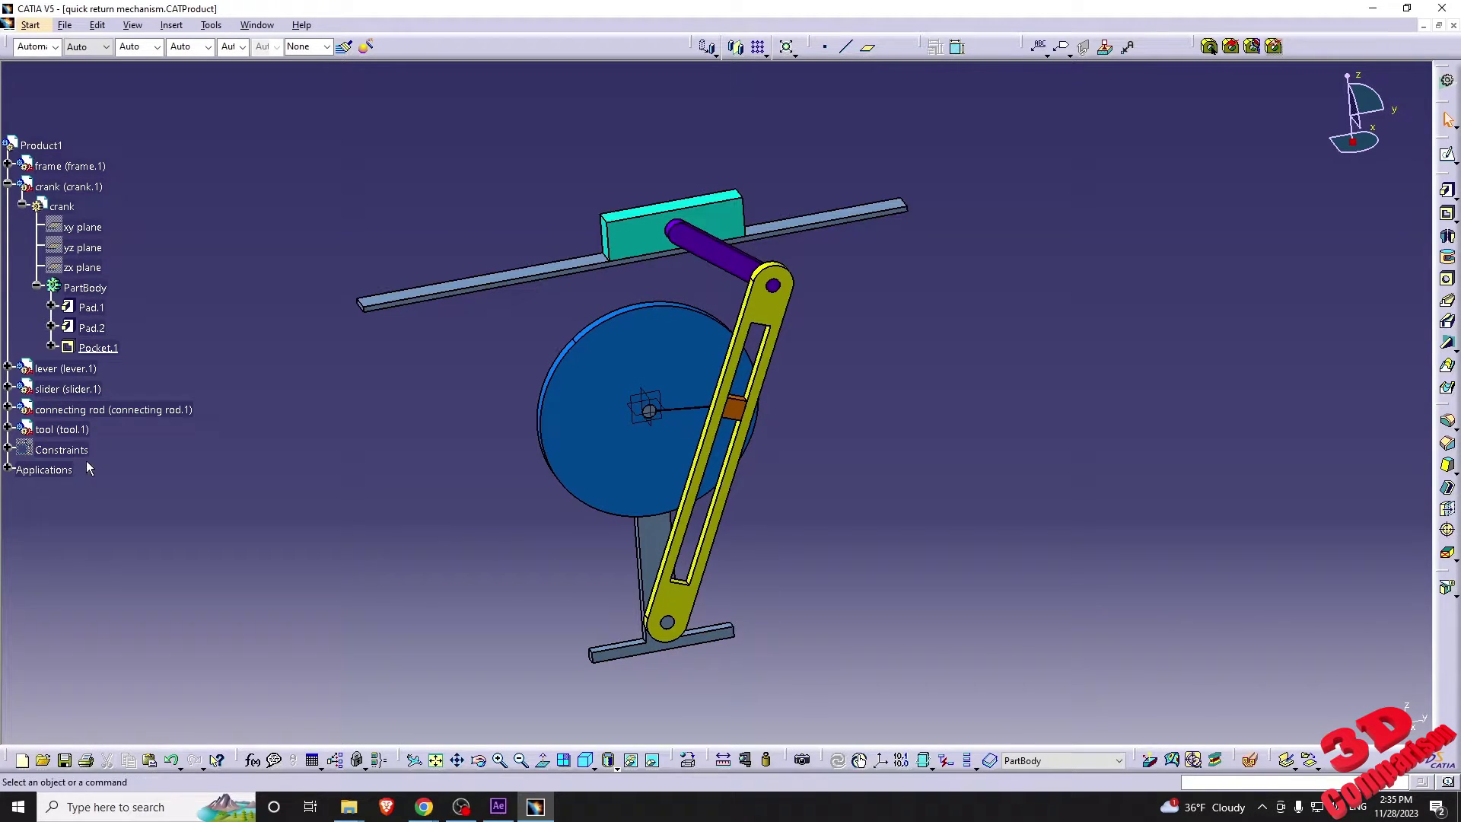
Hide the whole Product1 assembly with Hide/Show, then show it again
{"action": "right_click", "coordinate": [57, 145]}
{"action": "left_click", "coordinate": [116, 192]}
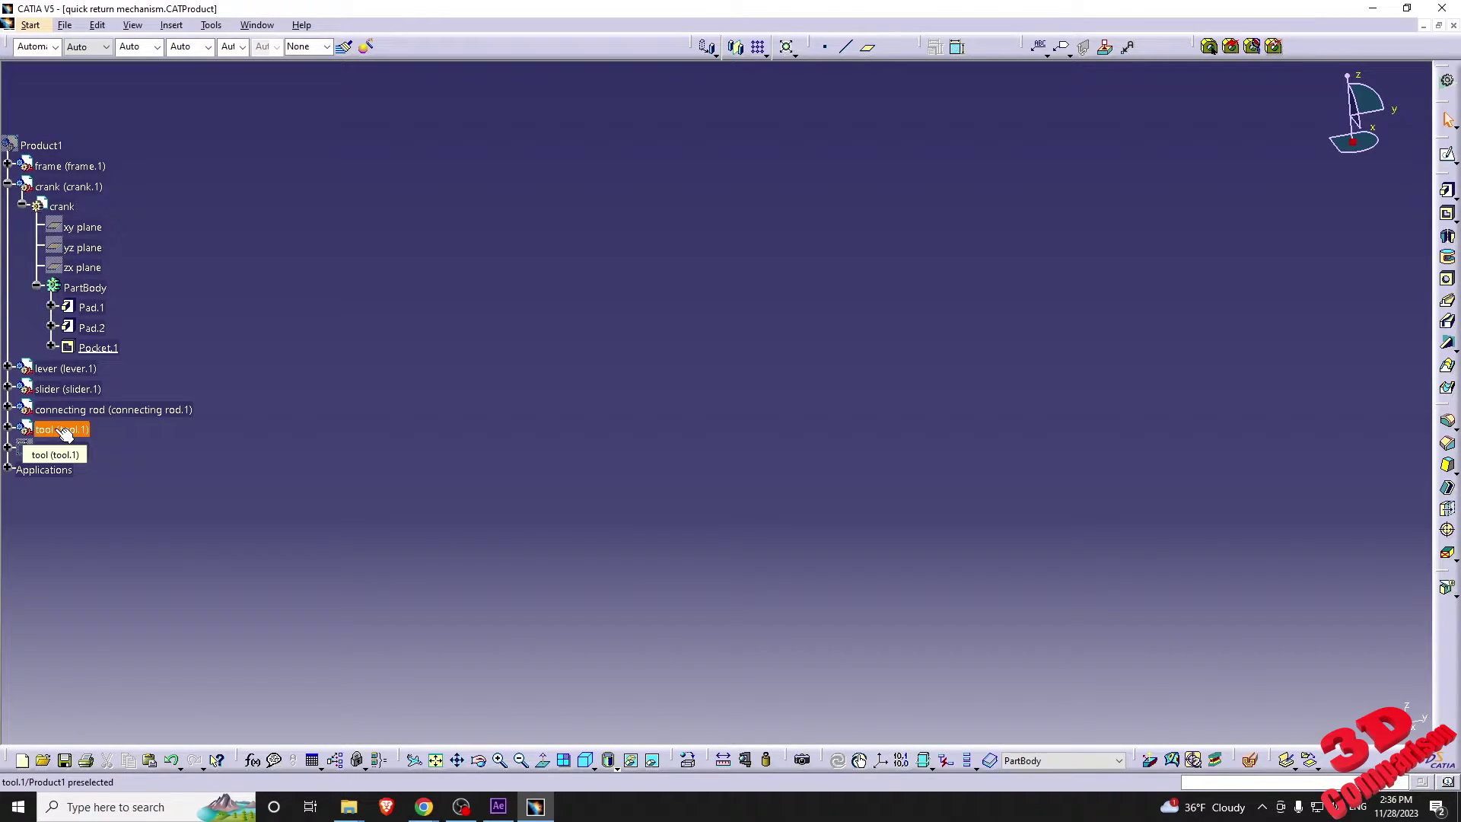
{"action": "right_click", "coordinate": [38, 145]}
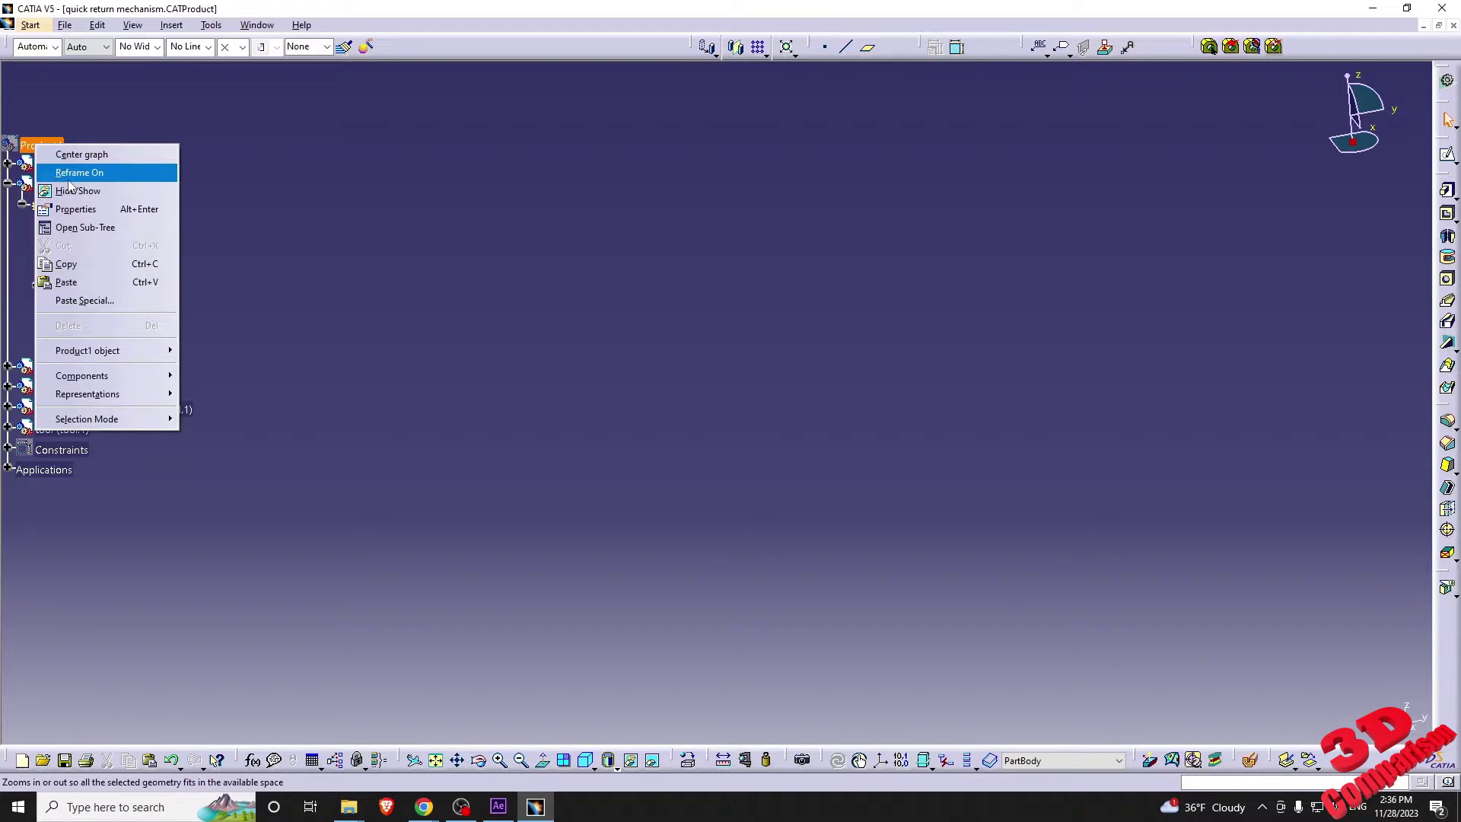
{"action": "left_click", "coordinate": [79, 192]}
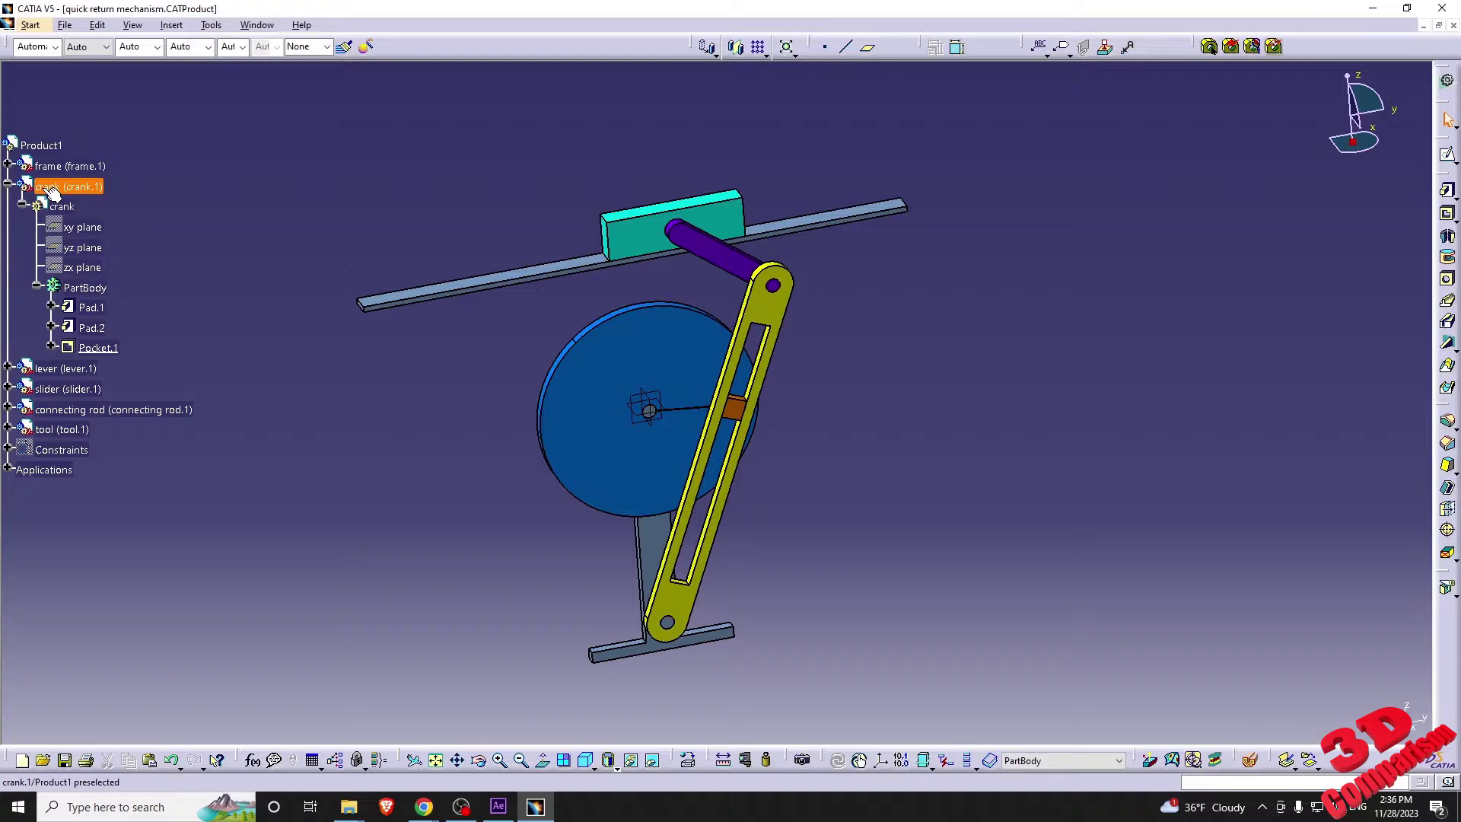
{"action": "left_click", "coordinate": [656, 372]}
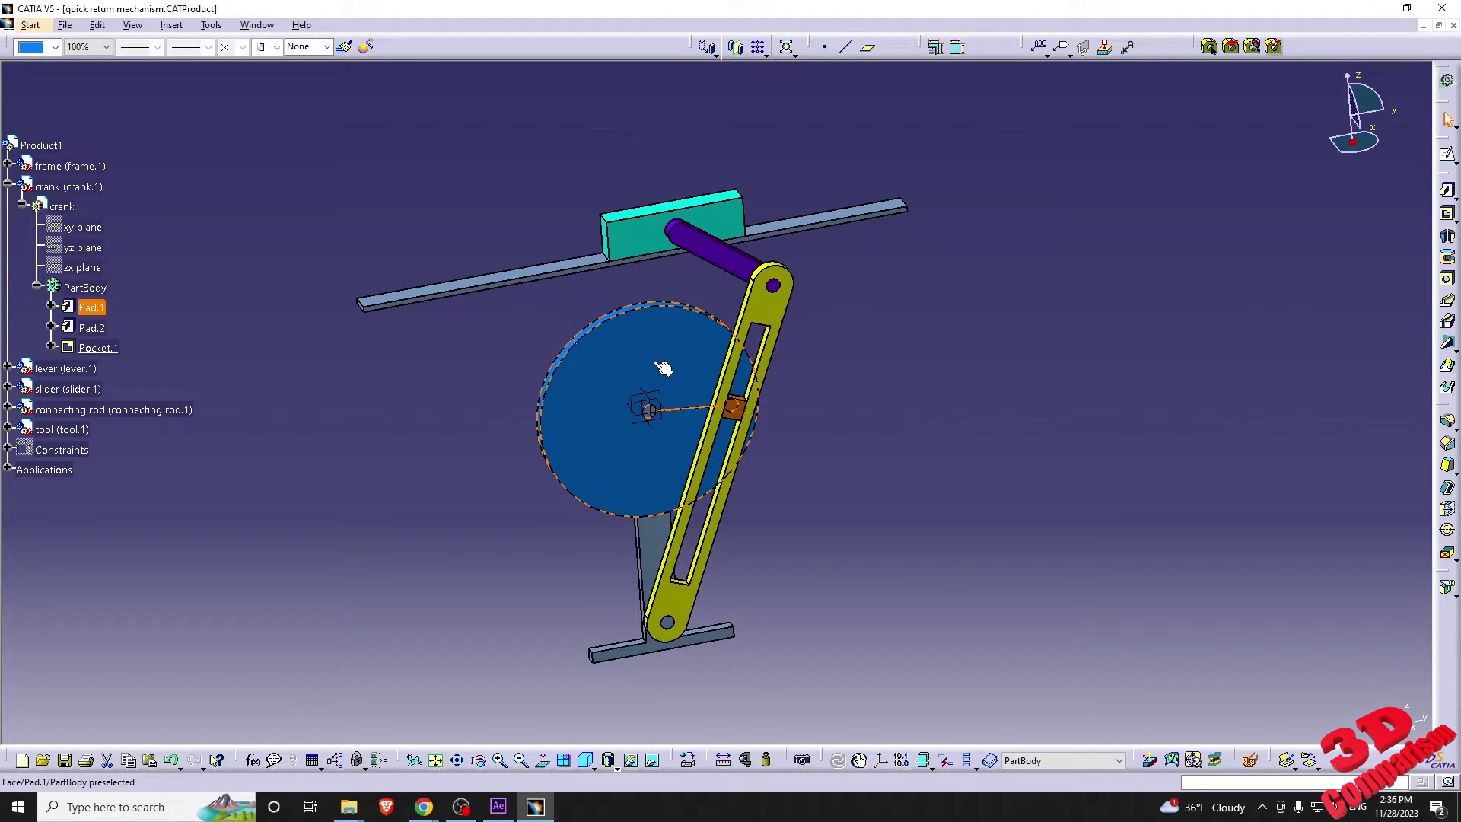
{"action": "left_click", "coordinate": [109, 309]}
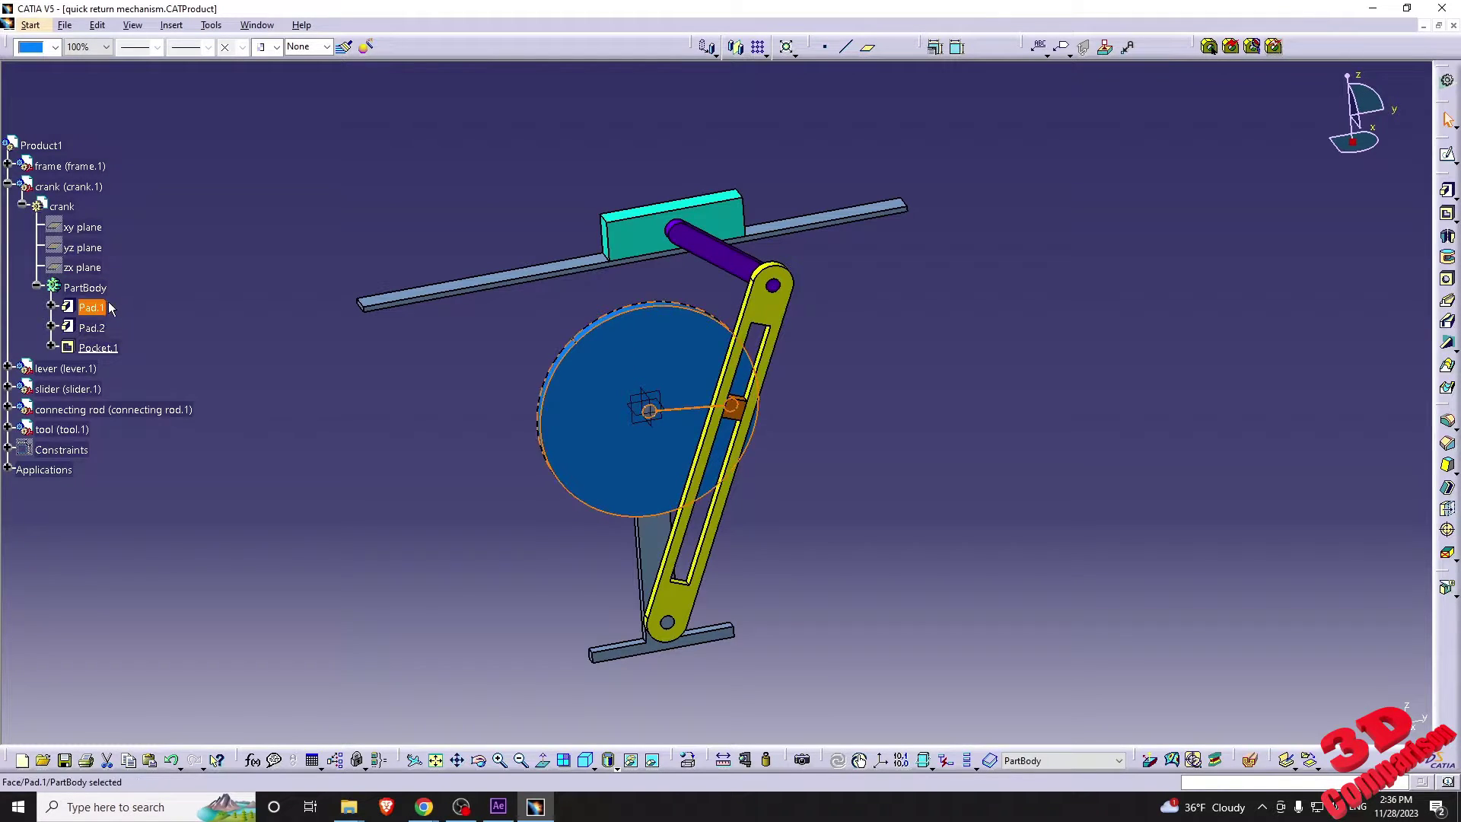
{"action": "left_click", "coordinate": [69, 187]}
{"action": "right_click", "coordinate": [69, 188]}
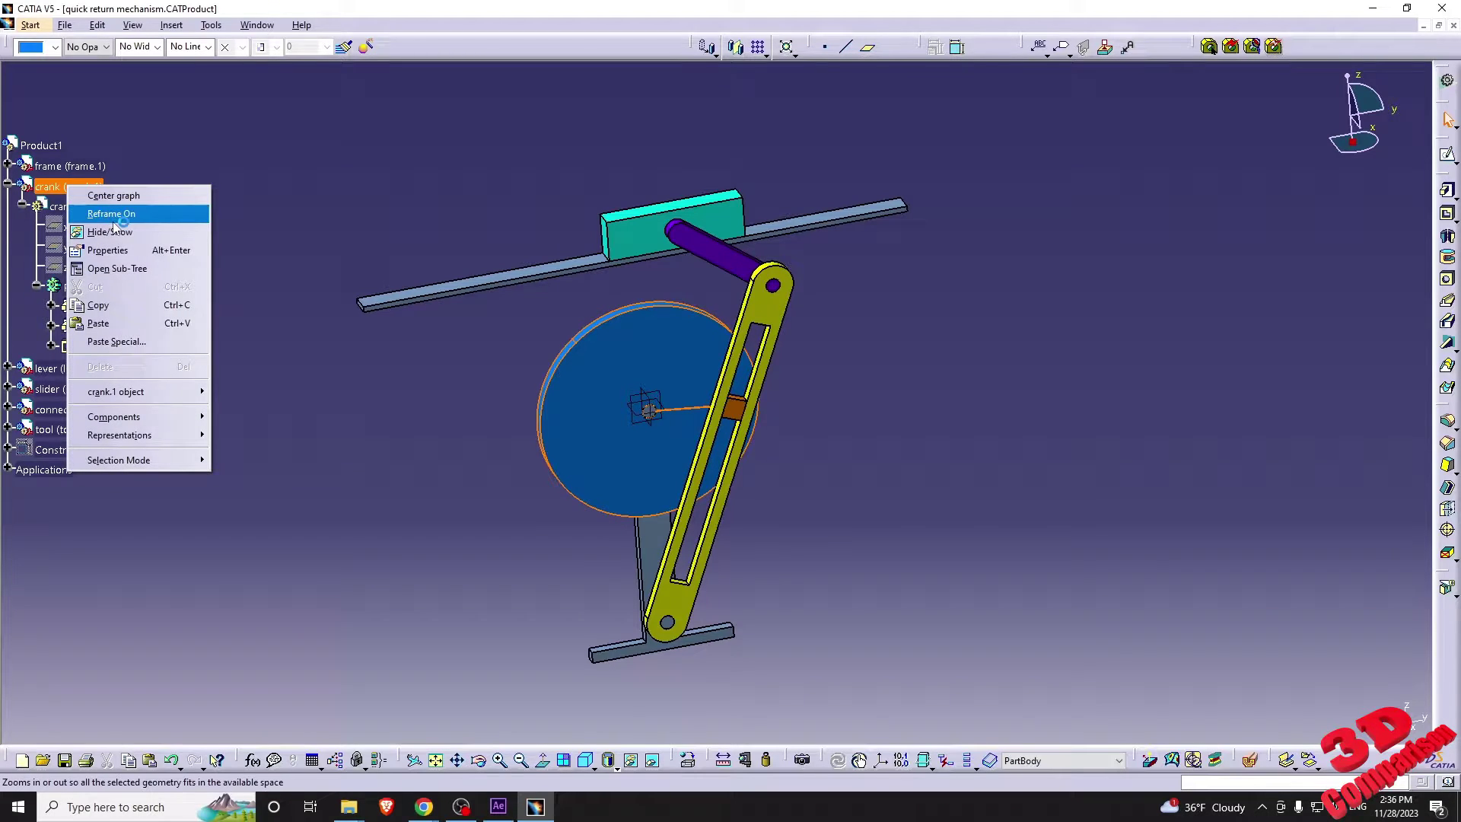
{"action": "left_click", "coordinate": [126, 232]}
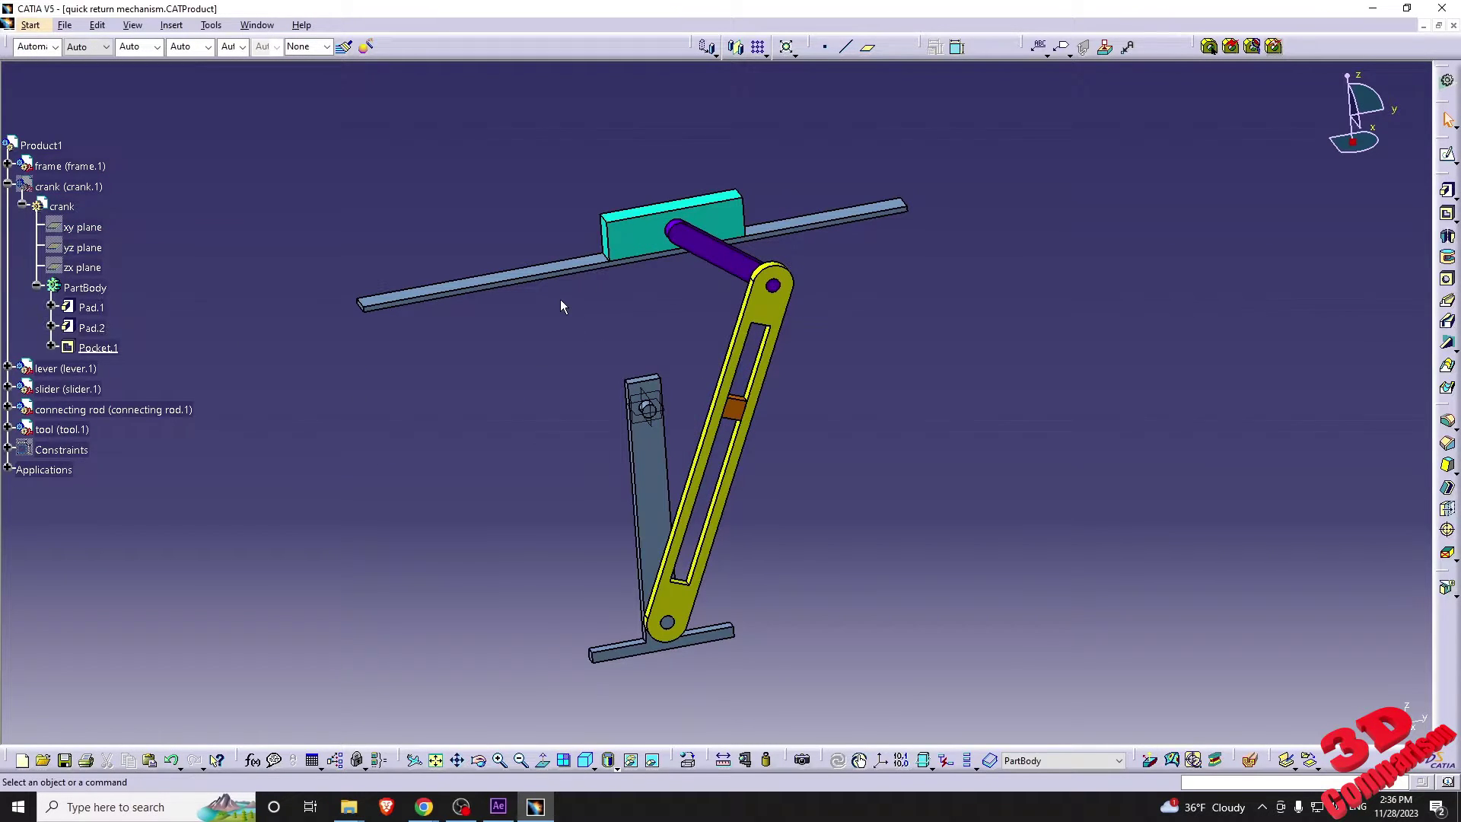
{"action": "left_click_drag", "start_coordinate": [563, 306], "coordinate": [687, 448]}
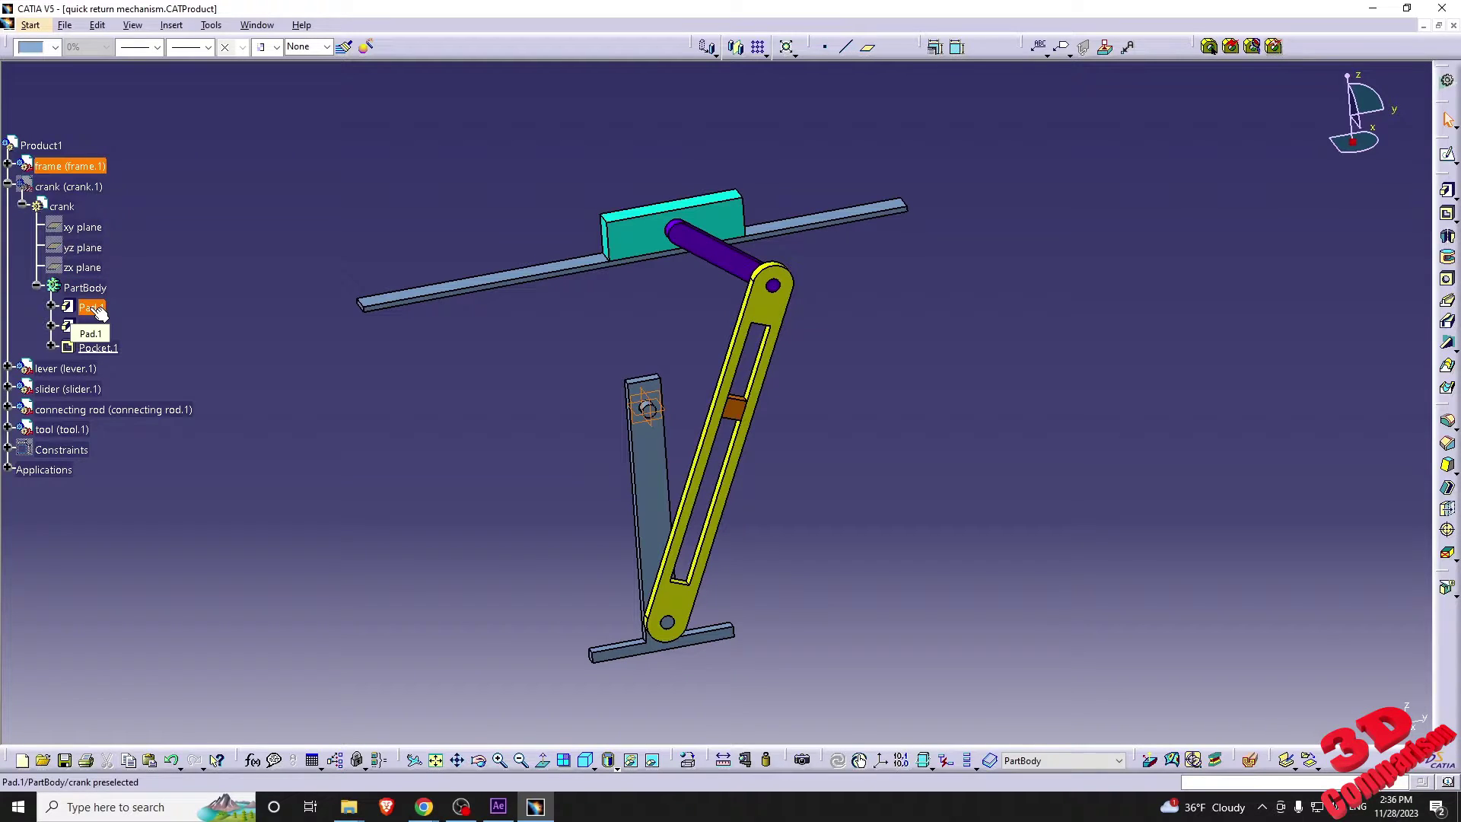
{"action": "left_click", "coordinate": [82, 192]}
{"action": "right_click", "coordinate": [79, 189]}
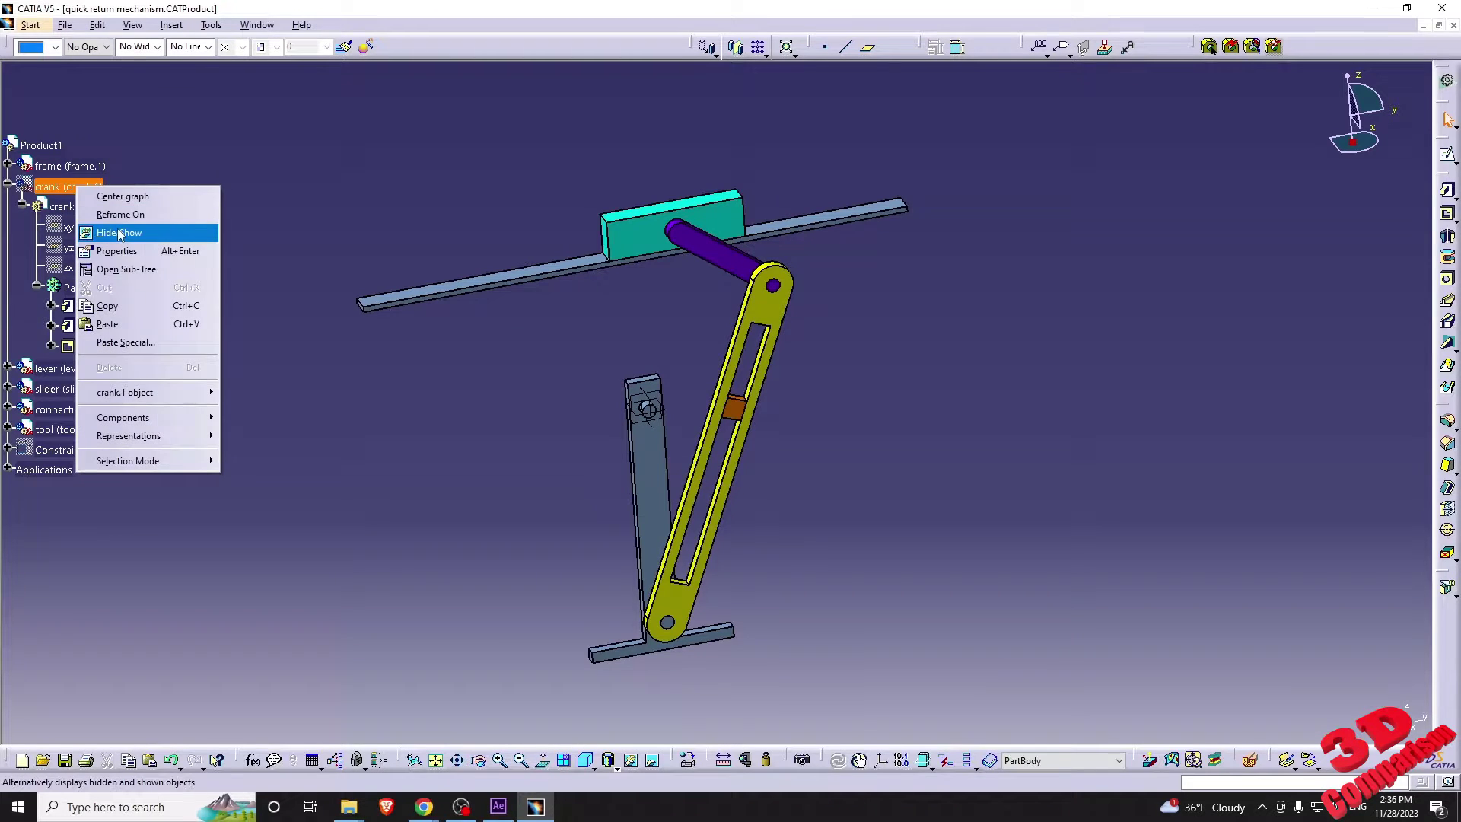
{"action": "left_click", "coordinate": [119, 232]}
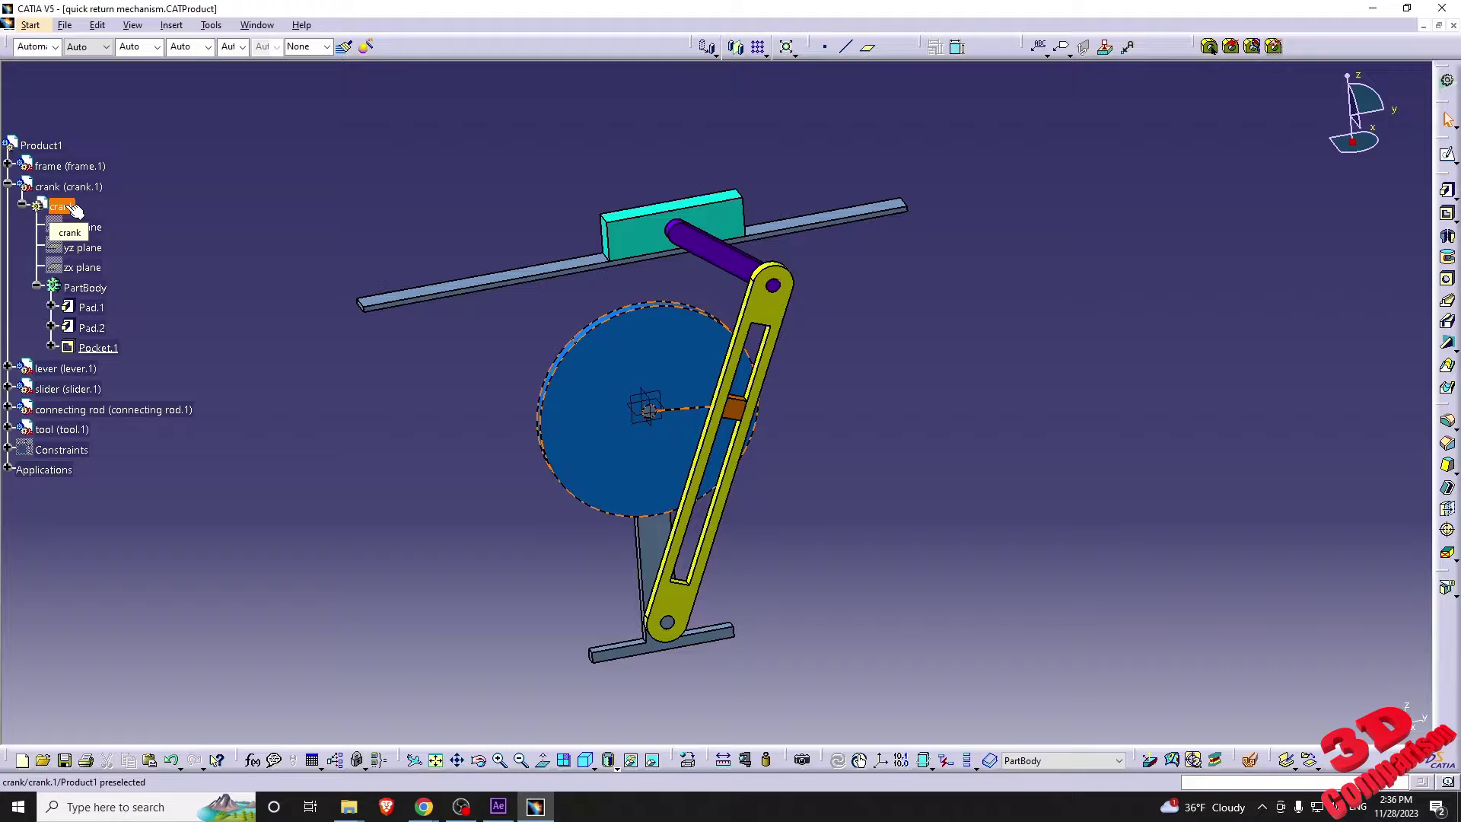
{"action": "right_click", "coordinate": [62, 208]}
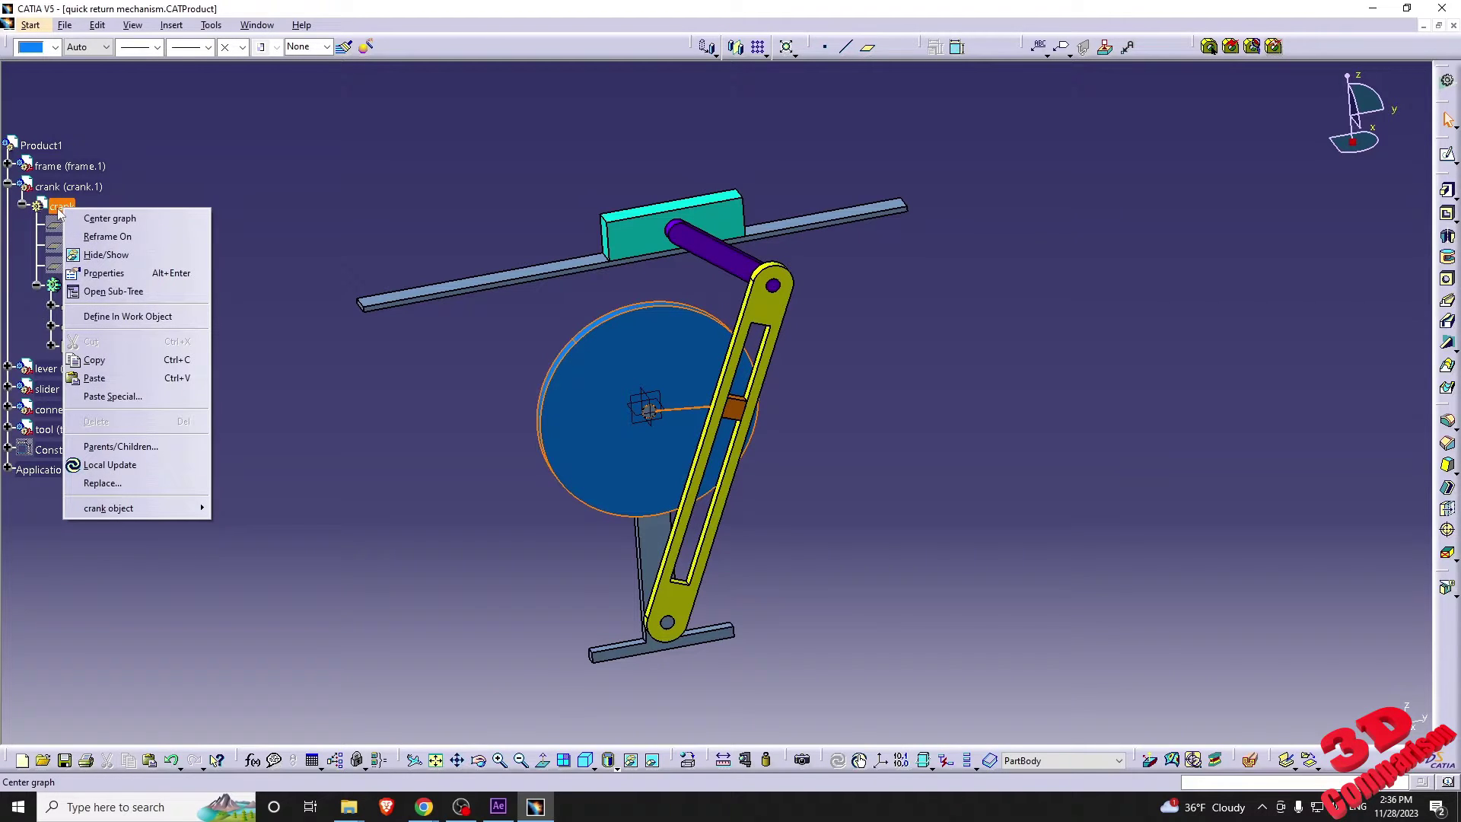
{"action": "left_click", "coordinate": [107, 255]}
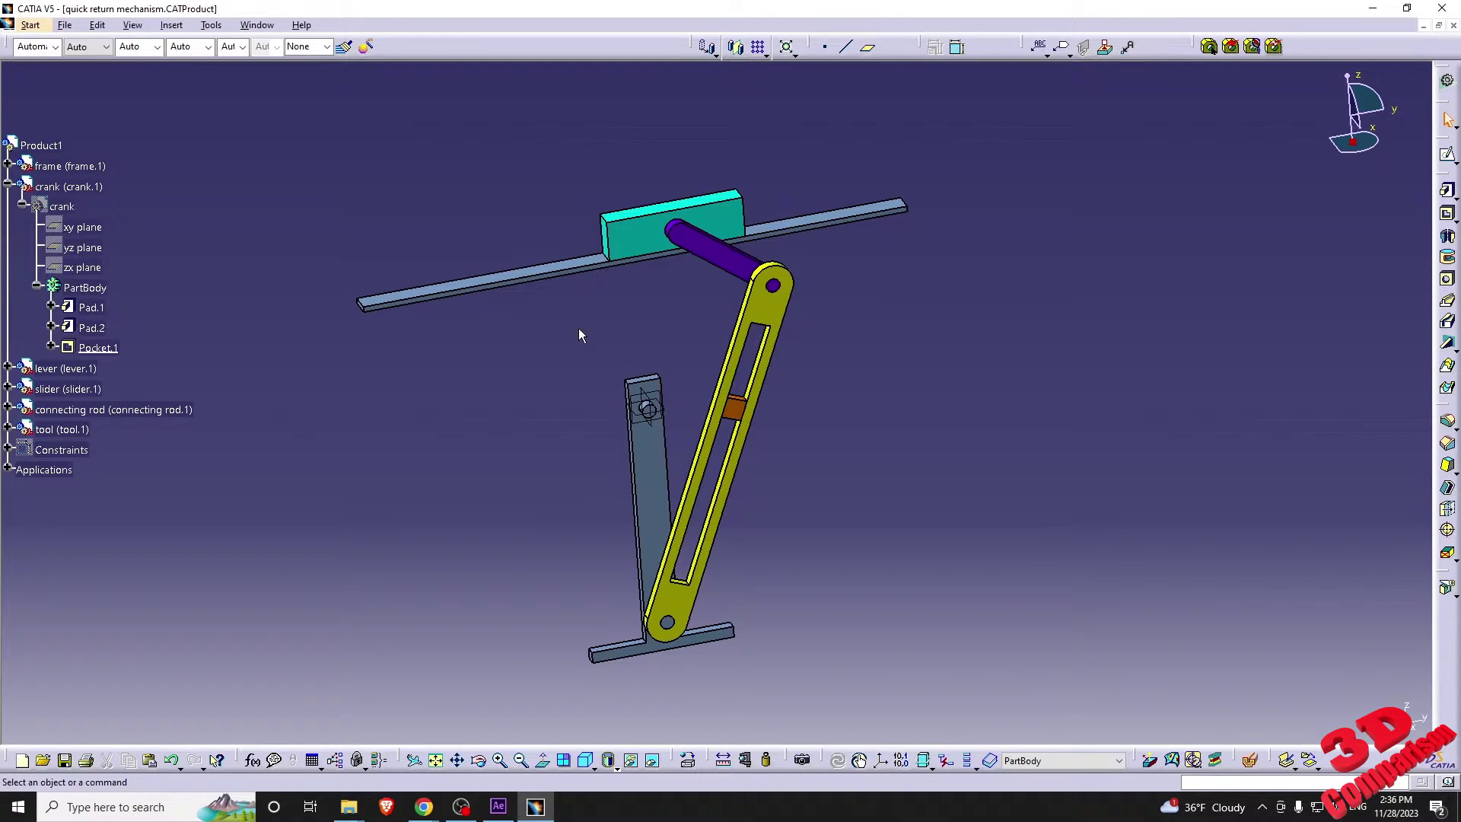
{"action": "left_click_drag", "start_coordinate": [547, 310], "coordinate": [467, 435]}
{"action": "left_click", "coordinate": [70, 186]}
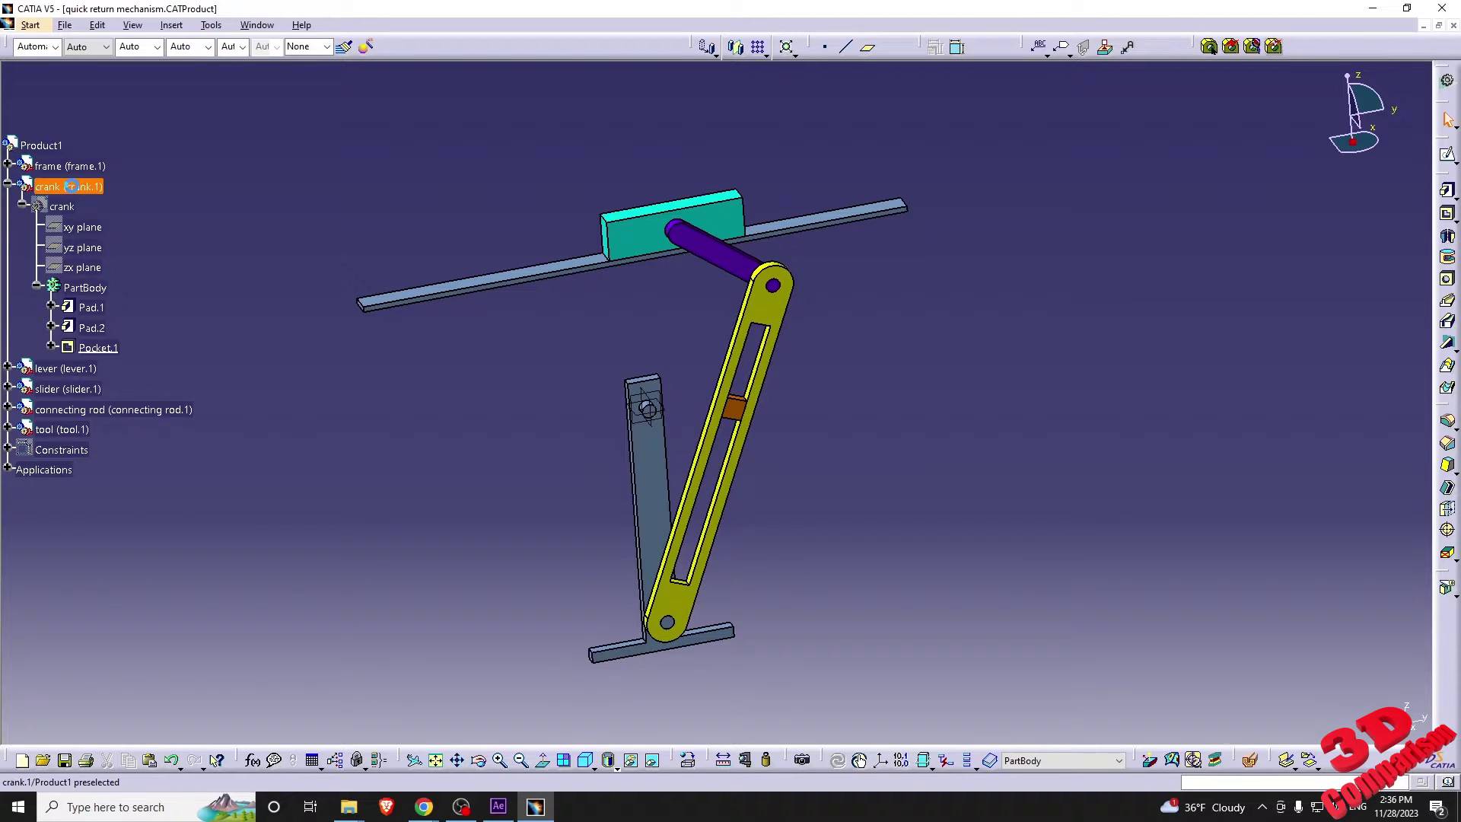
{"action": "right_click", "coordinate": [73, 187]}
{"action": "left_click", "coordinate": [124, 240]}
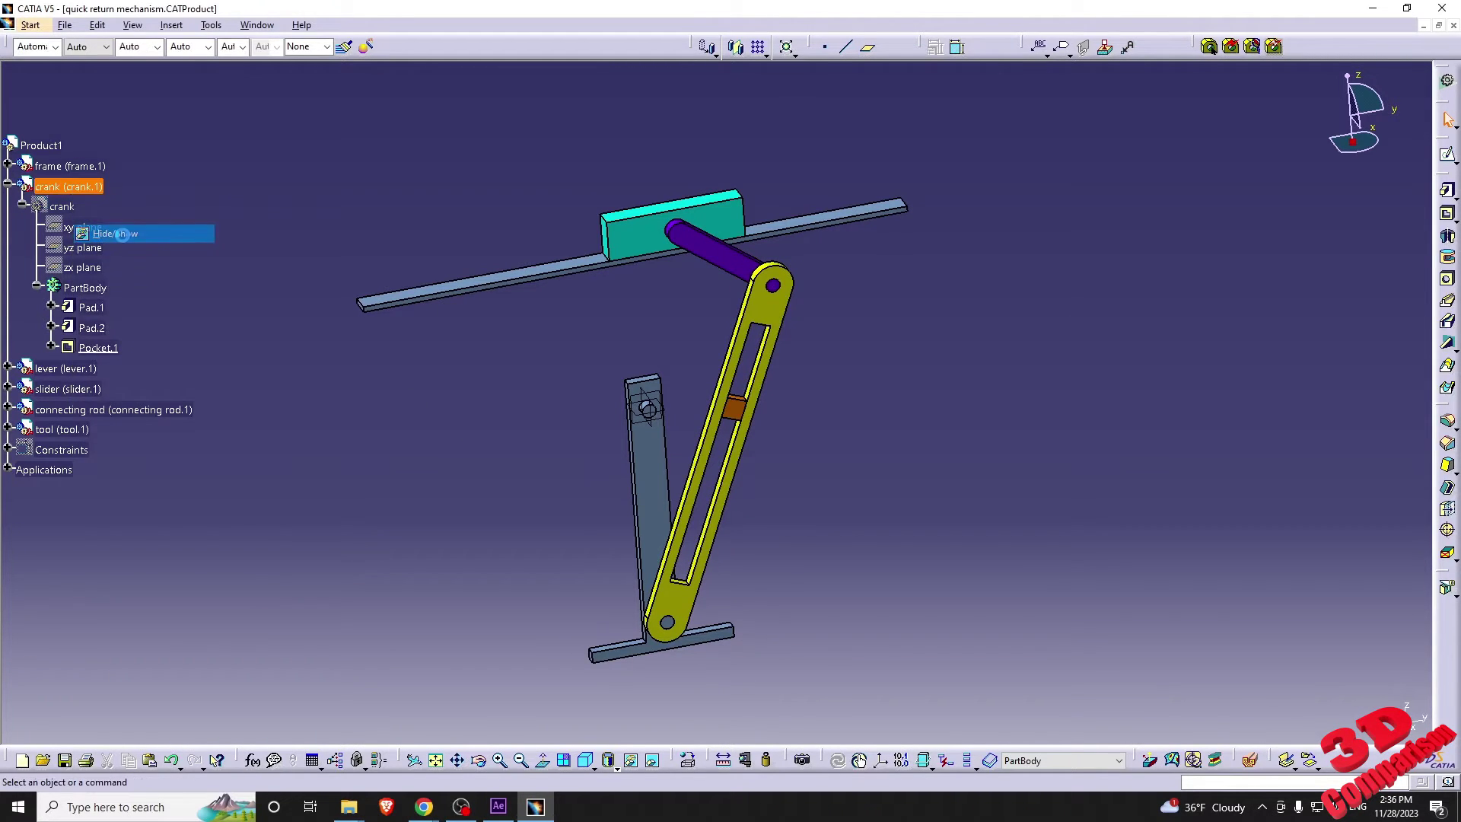
{"action": "mouse_move", "coordinate": [605, 412]}
{"action": "middle_mouse_down"}
{"action": "mouse_move", "coordinate": [614, 442]}
{"action": "mouse_move", "coordinate": [606, 414]}
{"action": "mouse_move", "coordinate": [629, 426]}
{"action": "mouse_move", "coordinate": [616, 419]}
{"action": "middle_mouse_up"}
{"action": "left_click", "coordinate": [67, 186]}
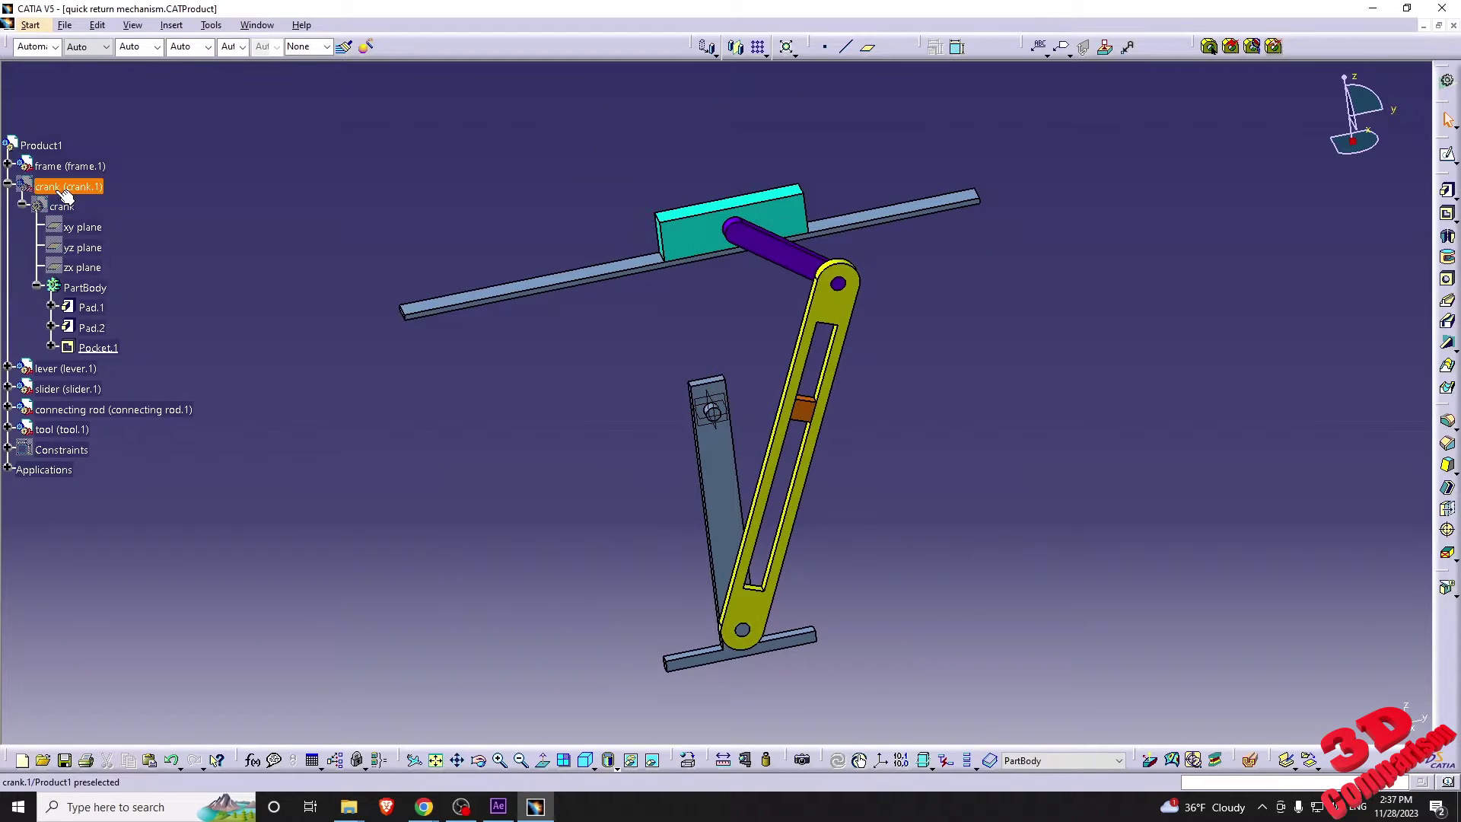
{"action": "right_click", "coordinate": [58, 189]}
{"action": "left_click", "coordinate": [72, 187]}
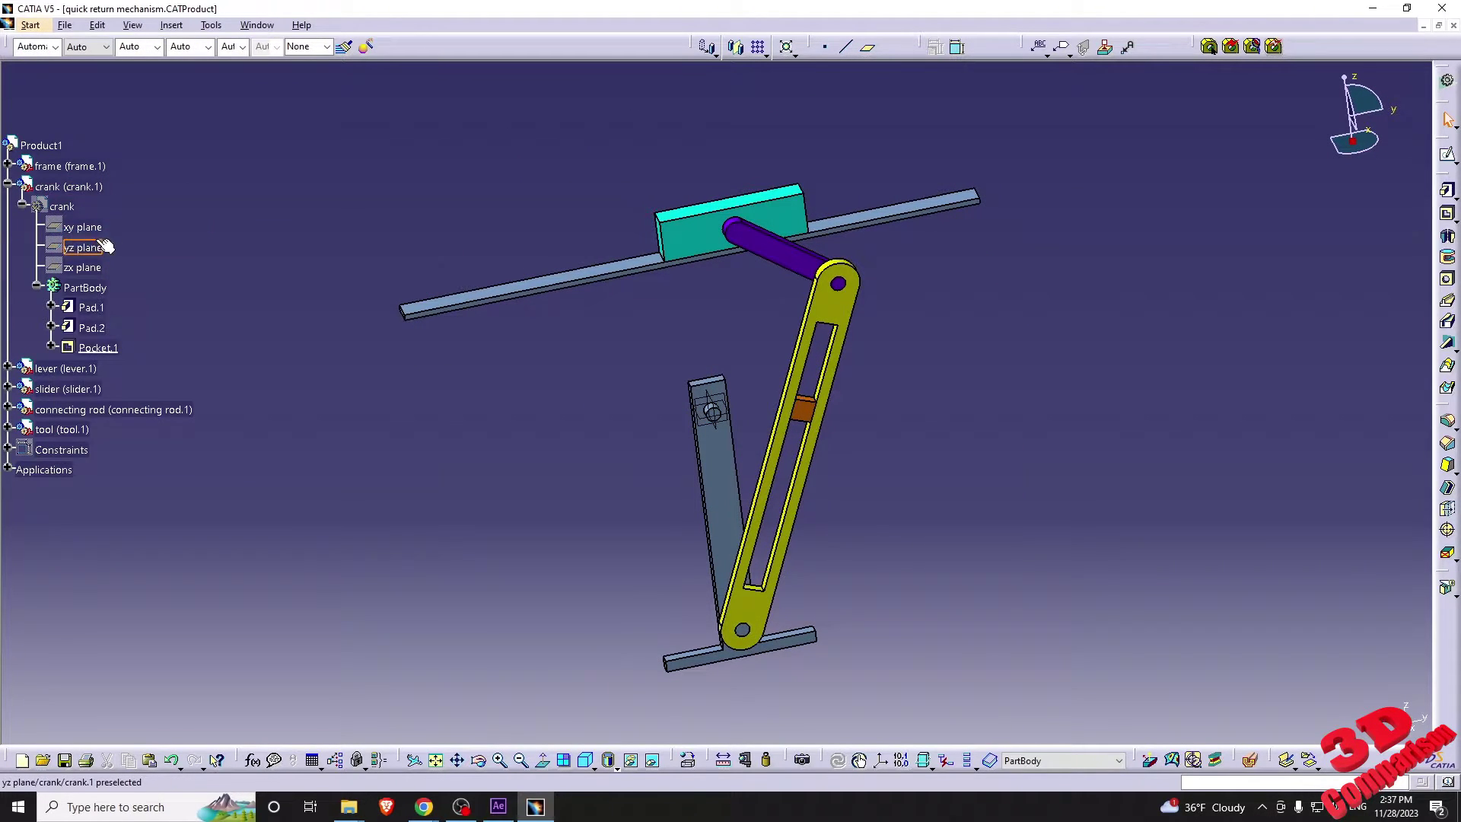
{"action": "right_click", "coordinate": [88, 190]}
{"action": "left_click", "coordinate": [131, 236]}
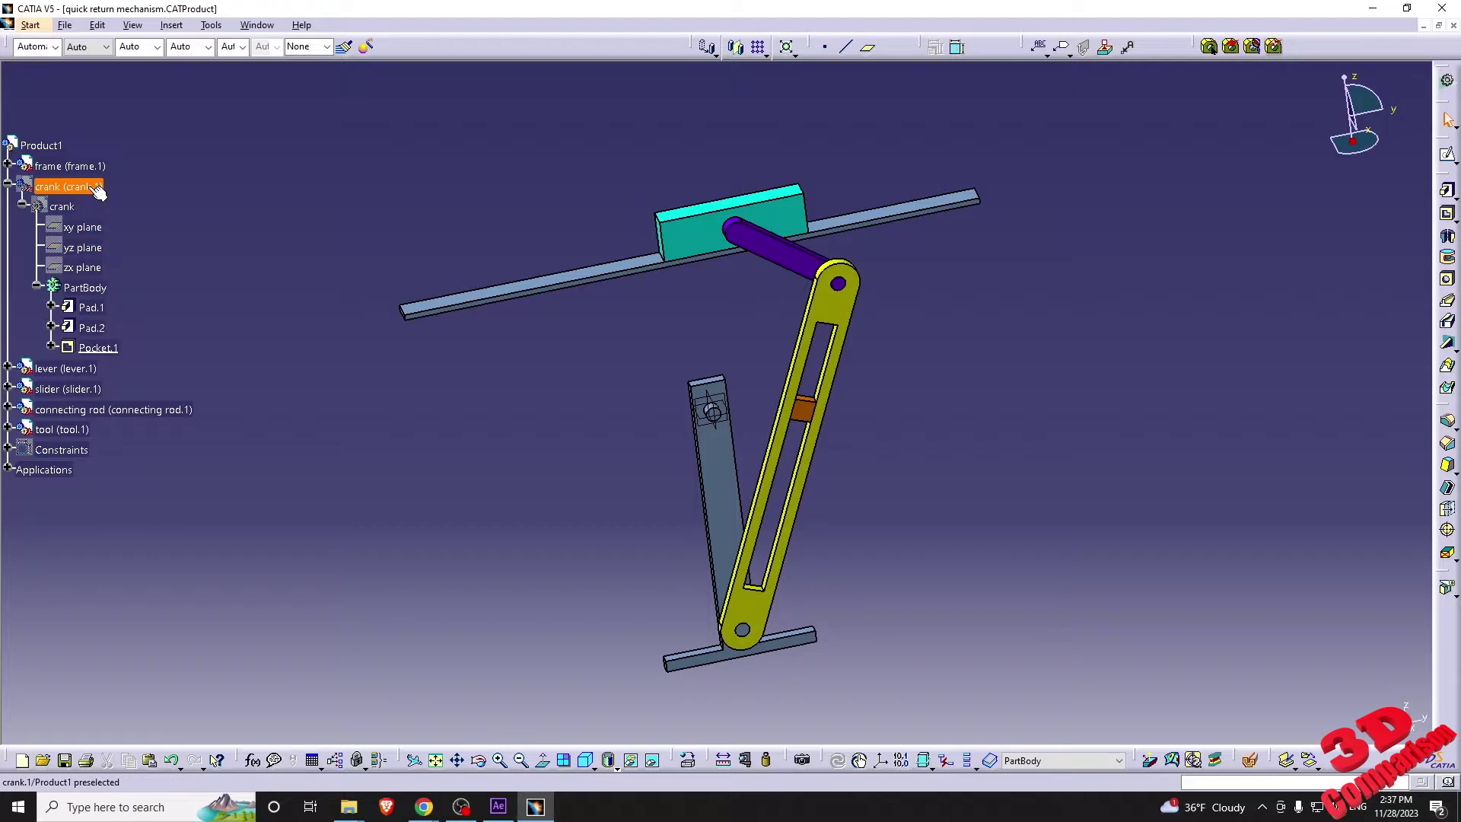
{"action": "right_click", "coordinate": [84, 204]}
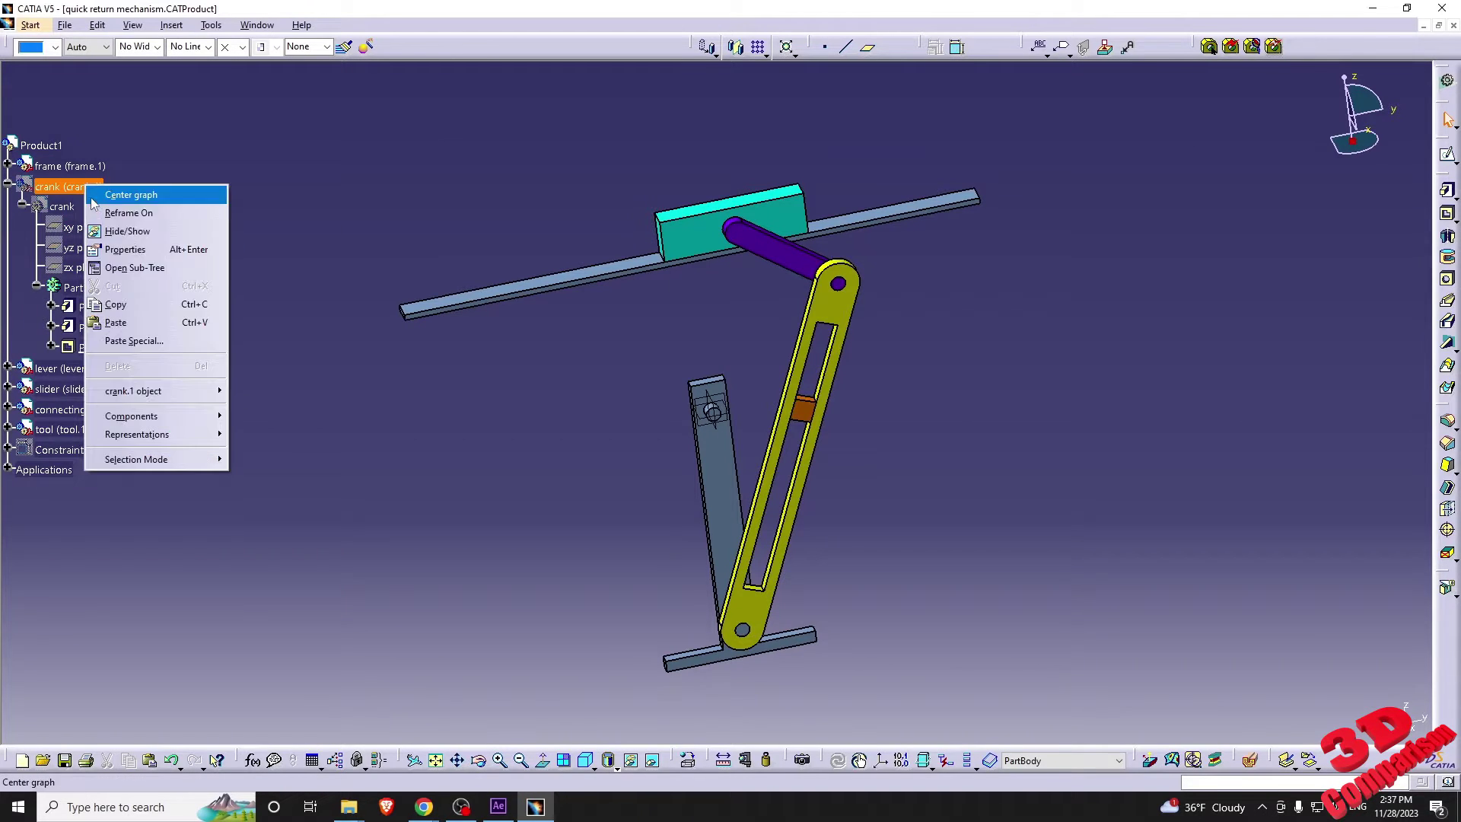
{"action": "left_click", "coordinate": [129, 233]}
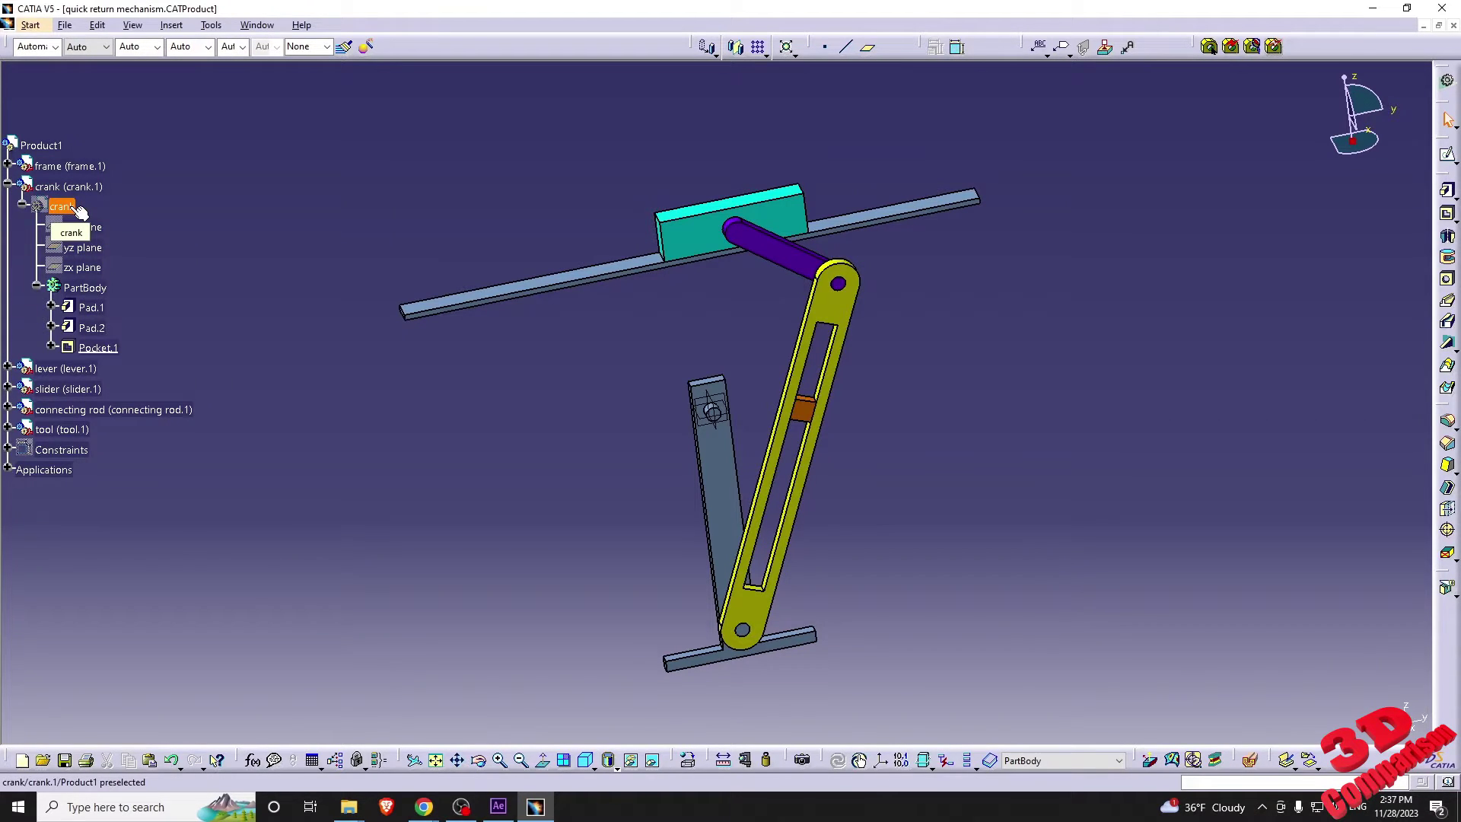
{"action": "left_click", "coordinate": [78, 209]}
{"action": "right_click", "coordinate": [71, 204]}
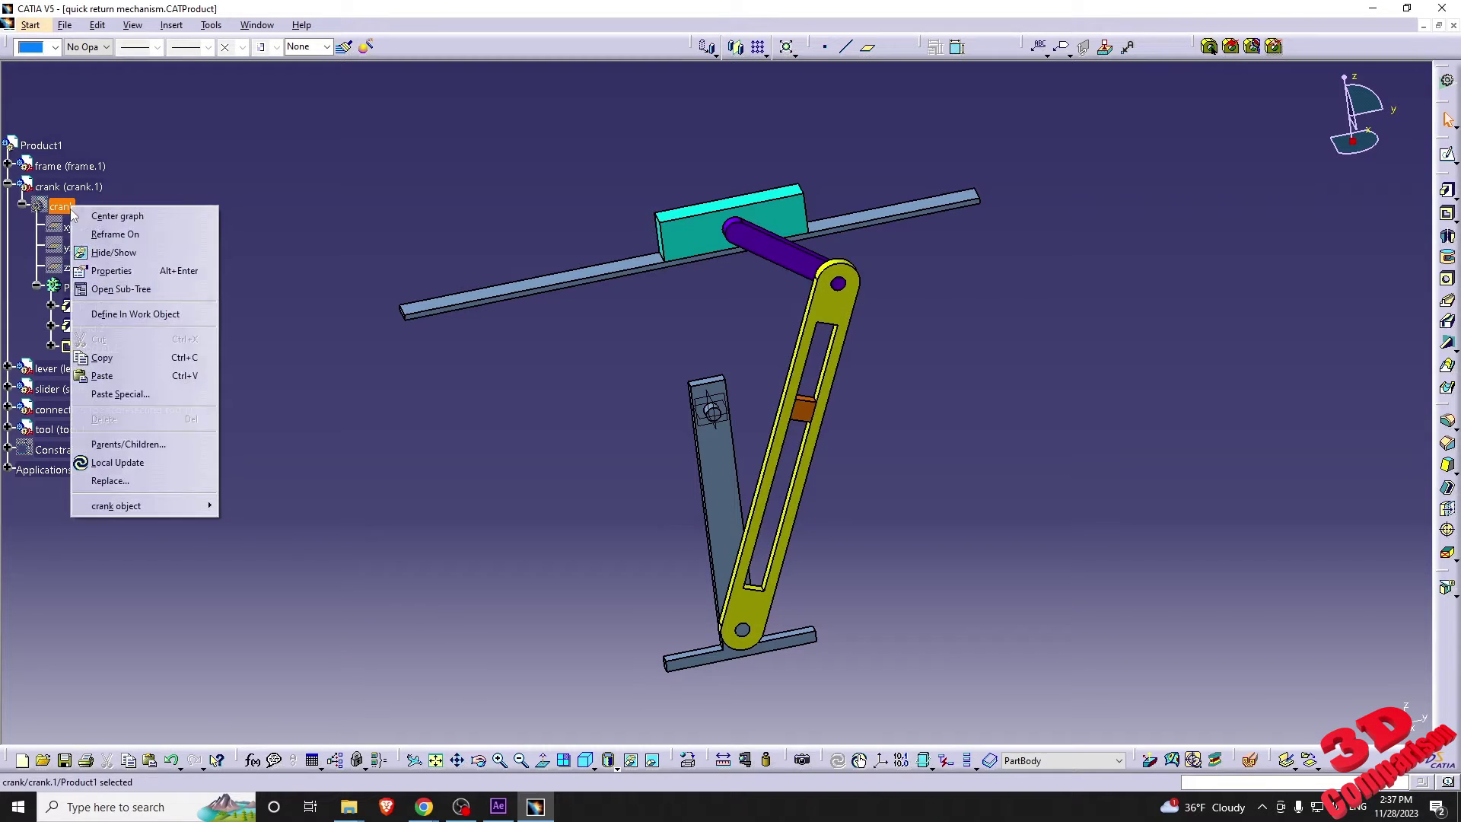
{"action": "left_click", "coordinate": [120, 254]}
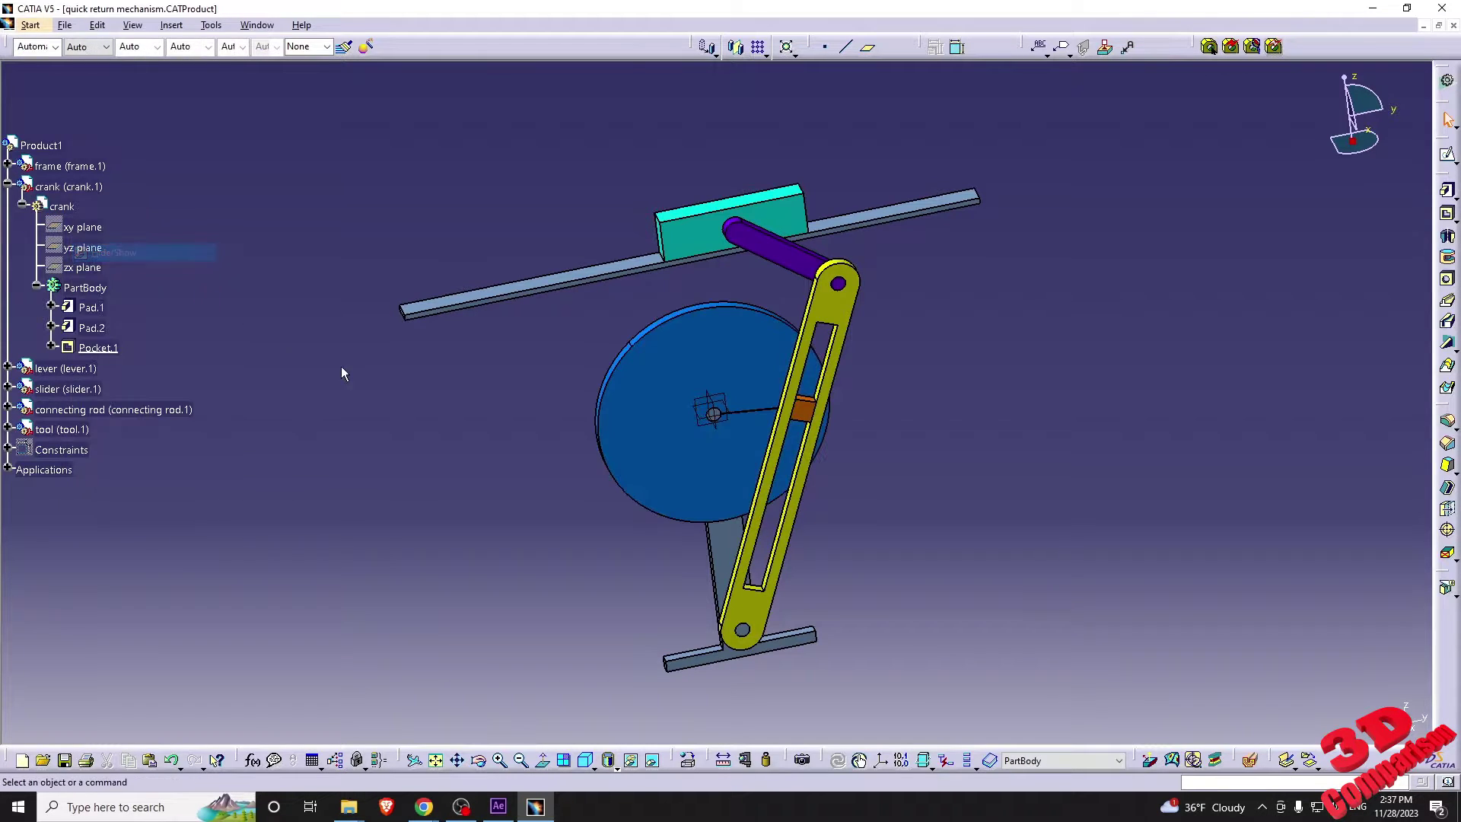
{"action": "right_click", "coordinate": [85, 188]}
{"action": "left_click", "coordinate": [119, 232]}
{"action": "right_click", "coordinate": [81, 188]}
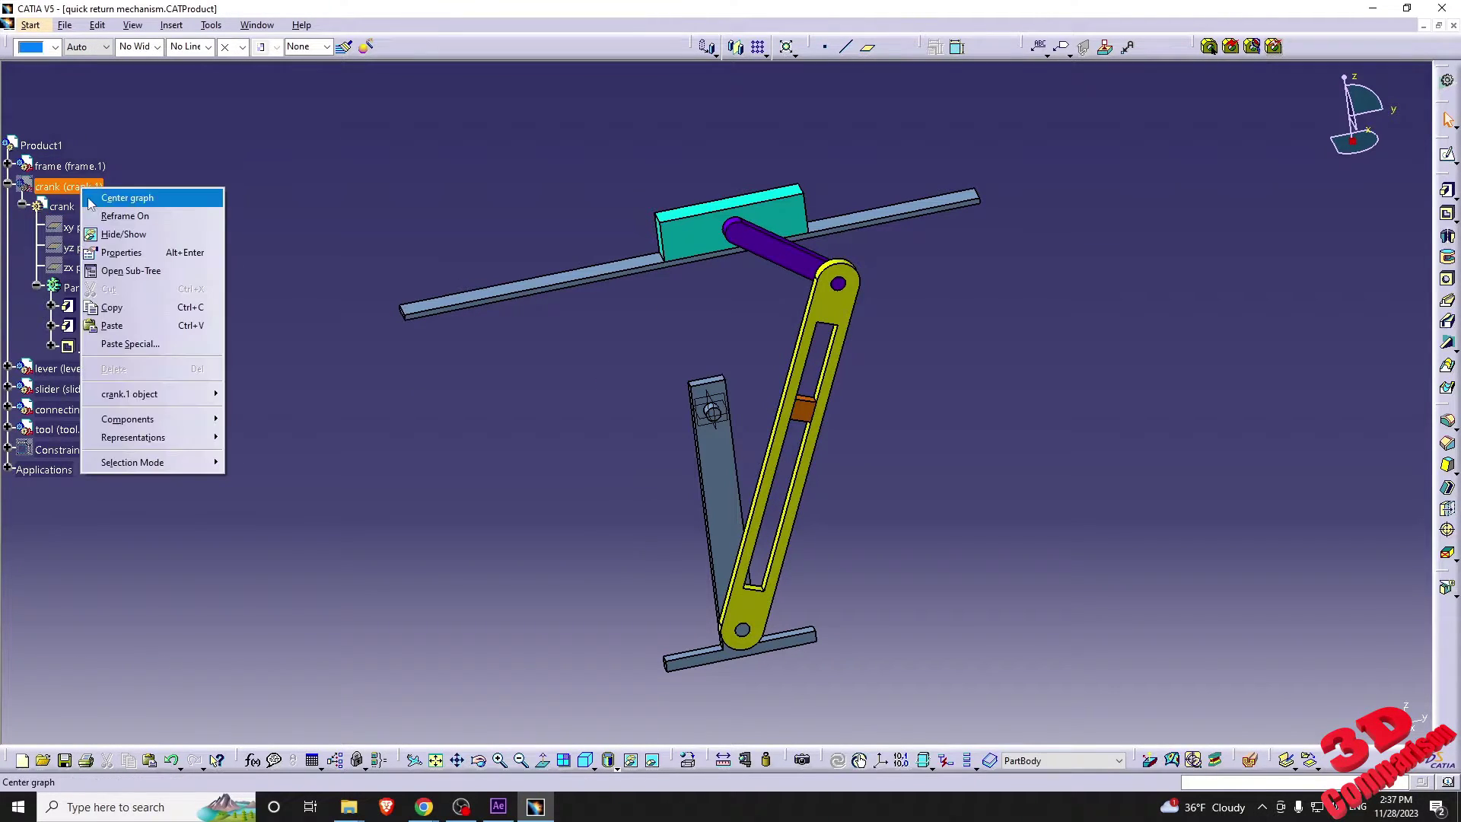
{"action": "left_click", "coordinate": [119, 237]}
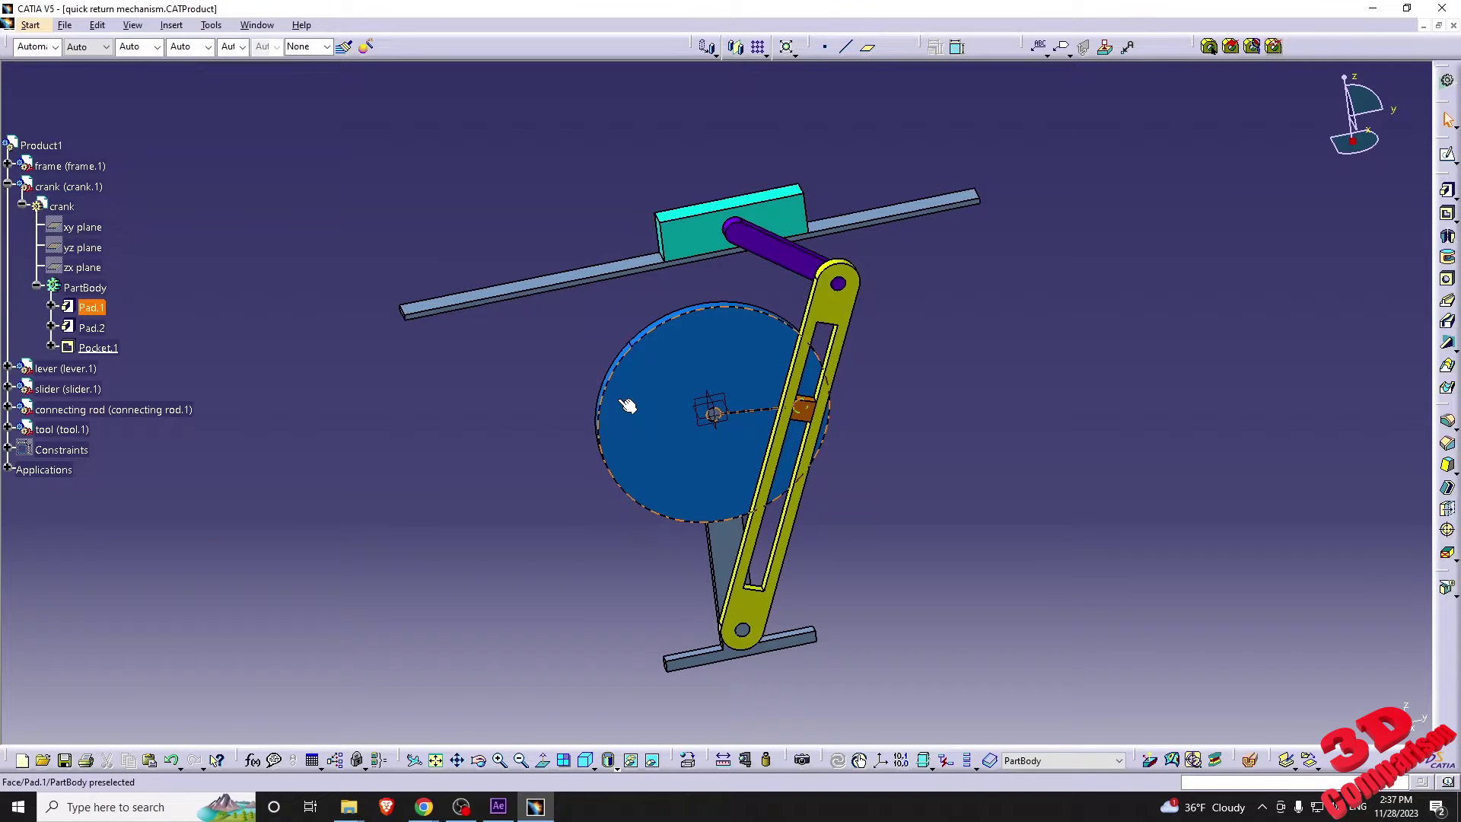
{"action": "middle_click_drag", "start_coordinate": [618, 399], "coordinate": [516, 396]}
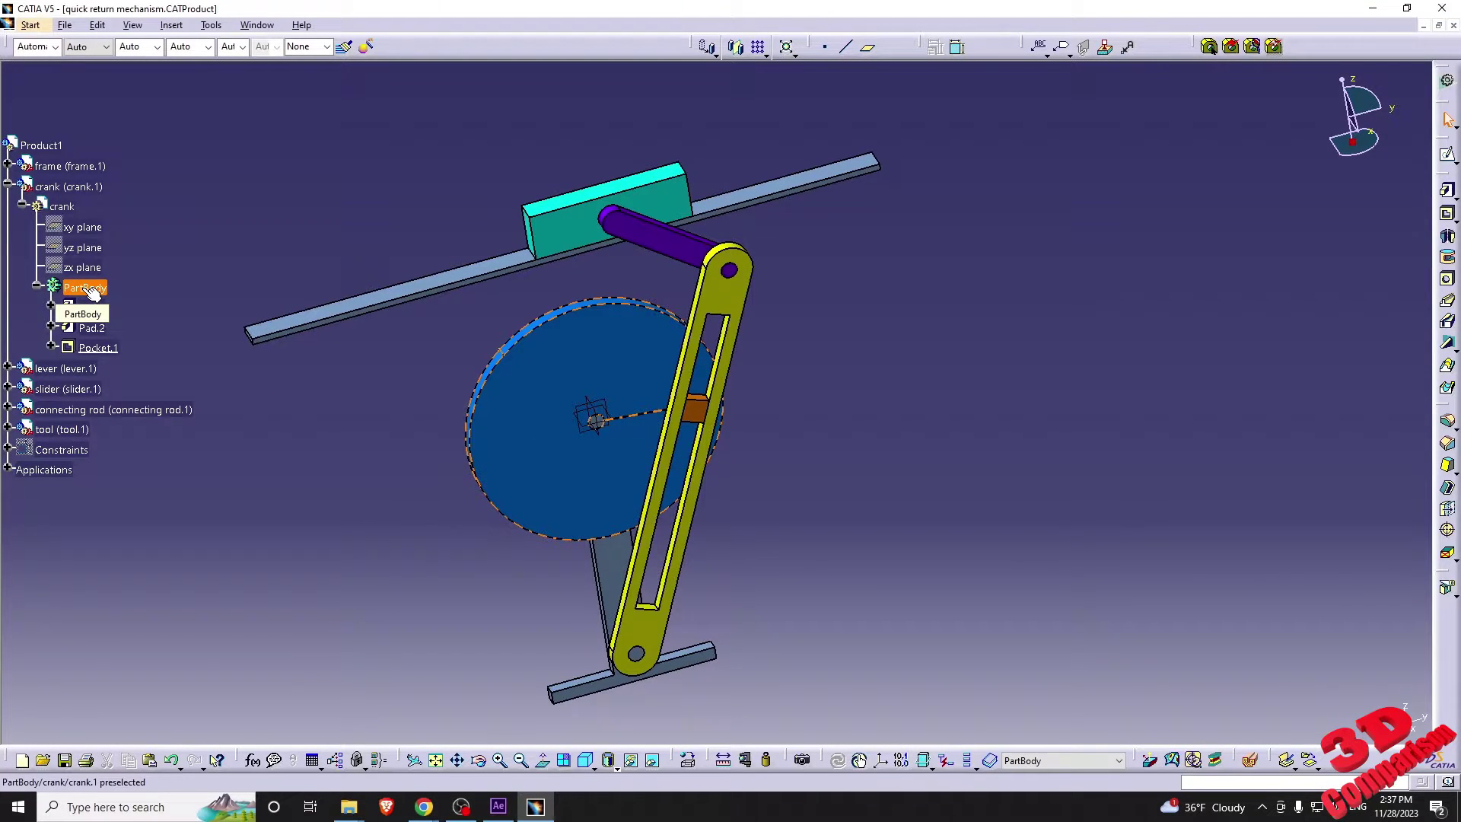
Hide the crank's PartBody and crank.1, re-show crank.1, then reveal the PartBody disc
{"action": "right_click", "coordinate": [86, 290]}
{"action": "left_click", "coordinate": [127, 335]}
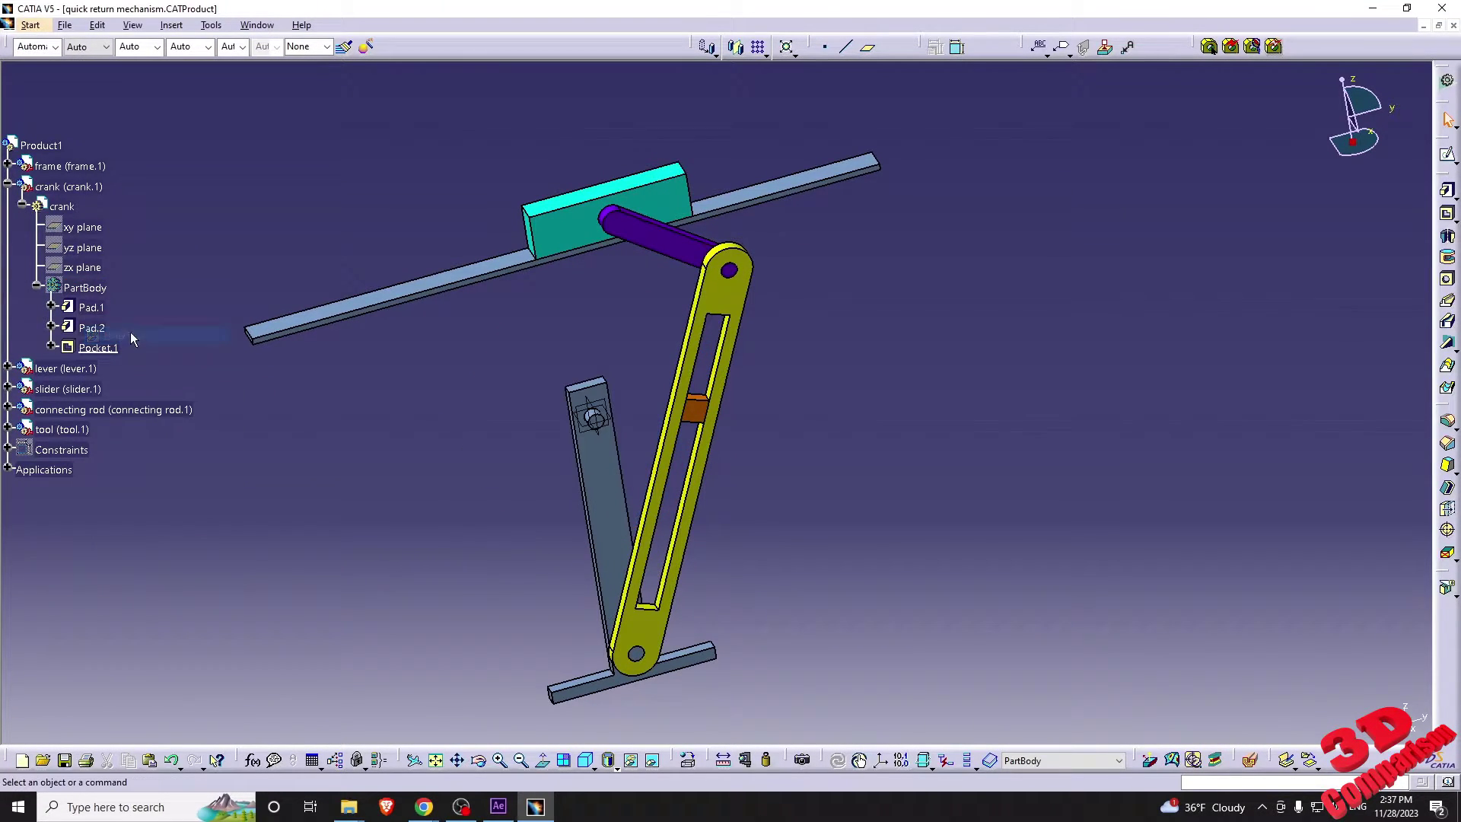
{"action": "right_click", "coordinate": [62, 187]}
{"action": "left_click", "coordinate": [99, 238]}
{"action": "right_click", "coordinate": [78, 186]}
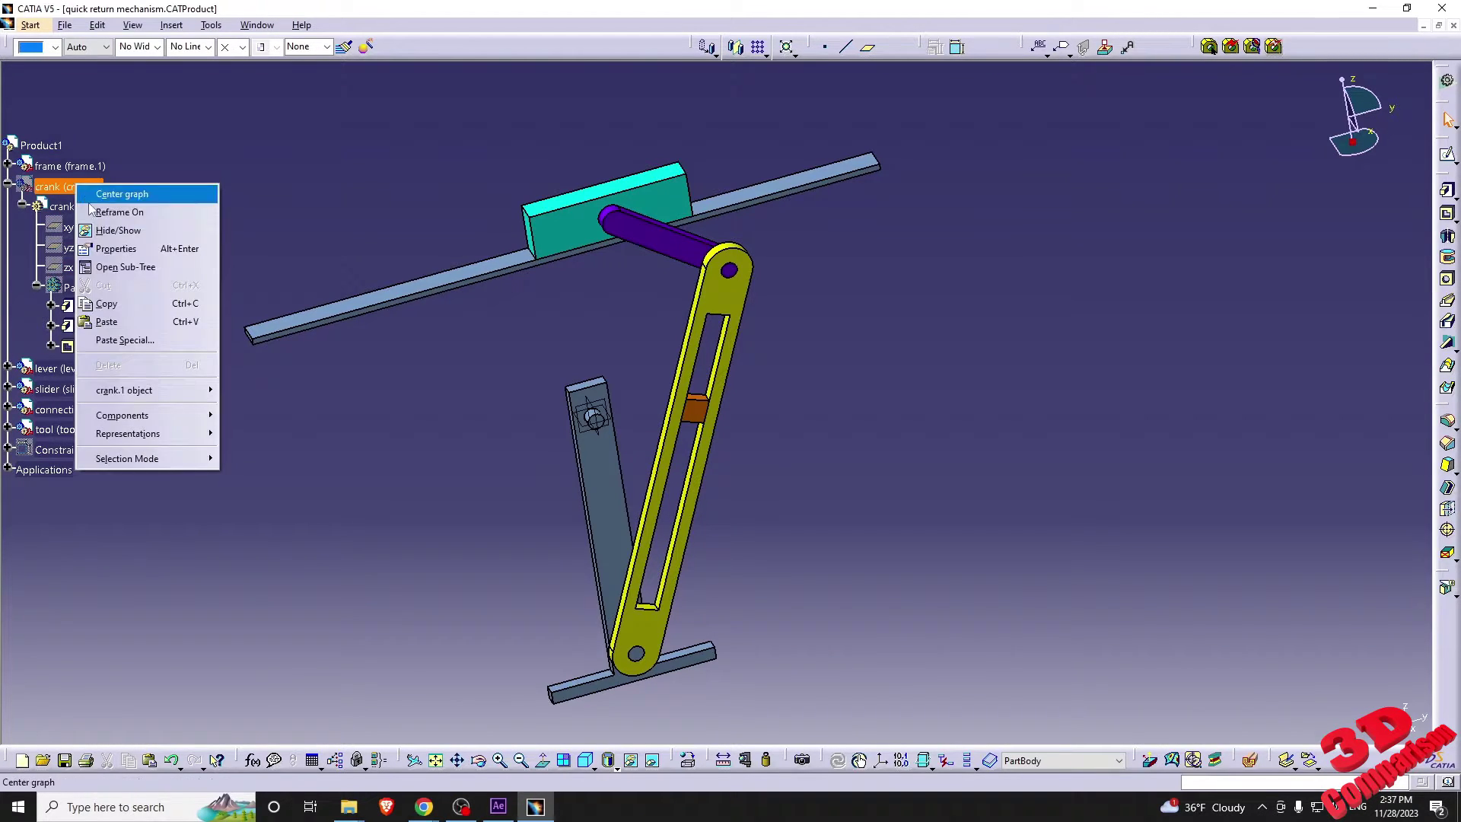
{"action": "left_click", "coordinate": [102, 232]}
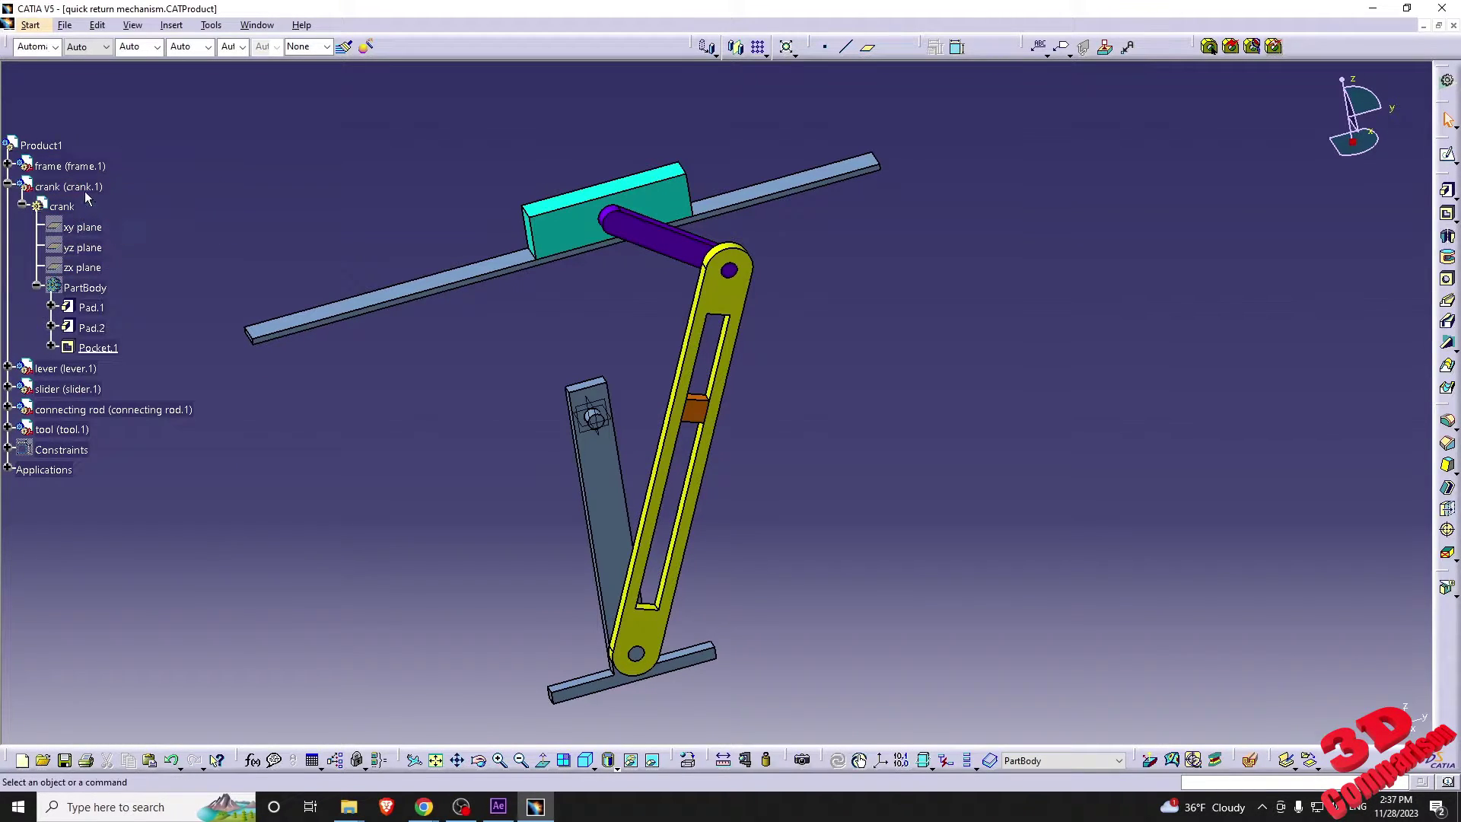
{"action": "right_click", "coordinate": [104, 296]}
{"action": "left_click", "coordinate": [130, 348]}
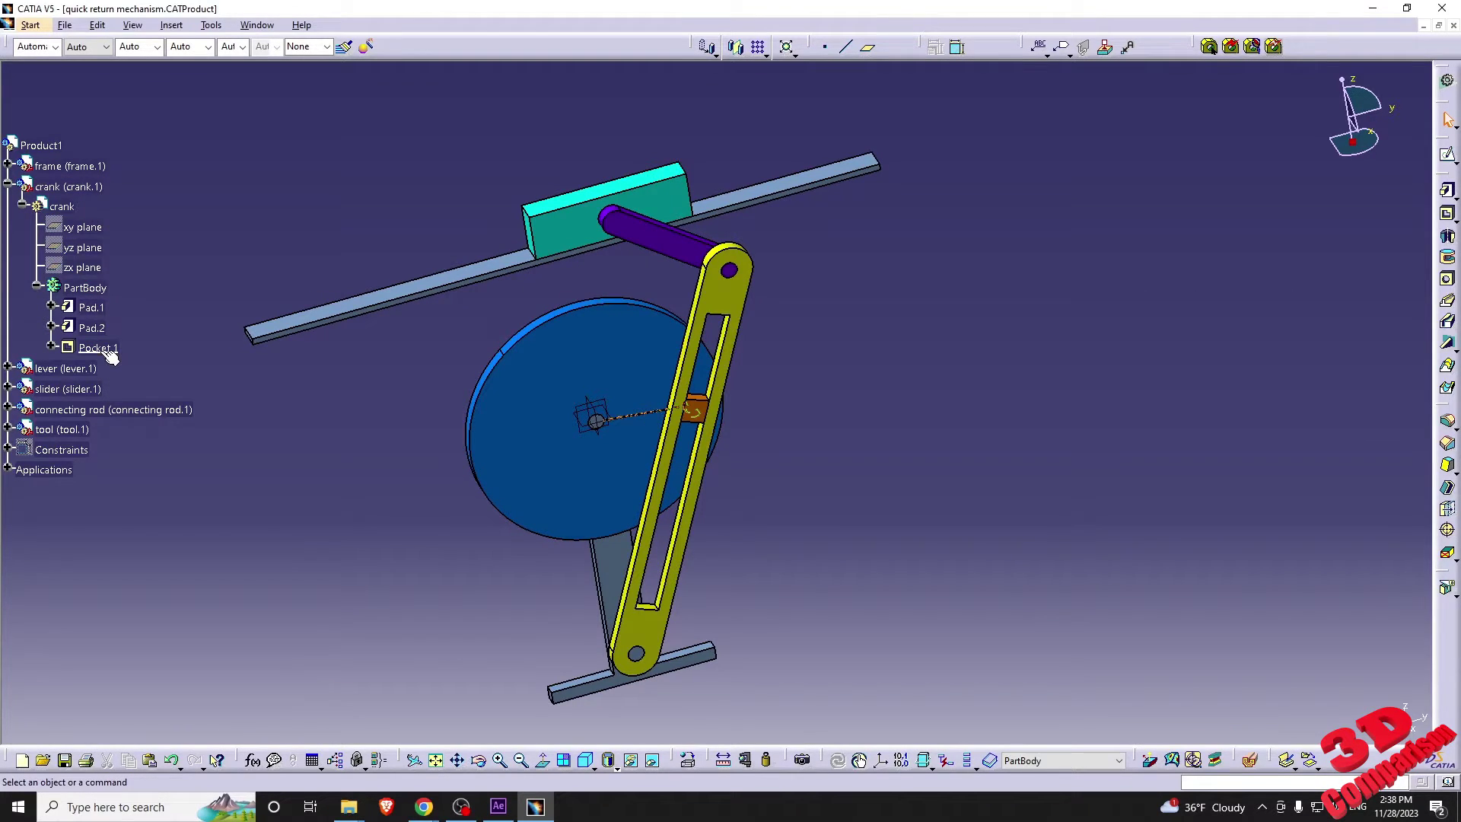
Open crank.1 in its own window
{"action": "right_click", "coordinate": [73, 190]}
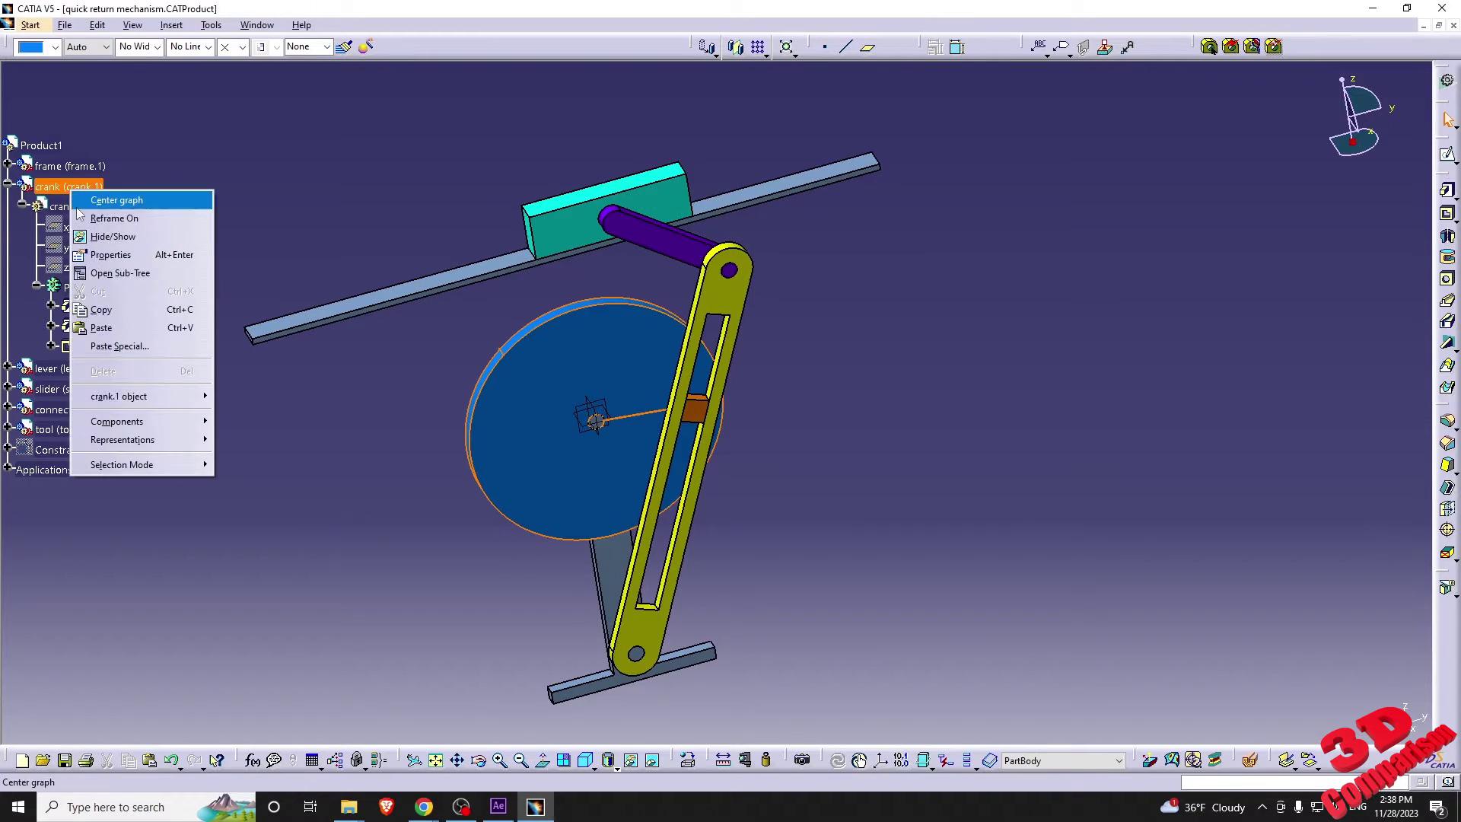
{"action": "mouse_move", "coordinate": [166, 397]}
{"action": "left_click", "coordinate": [318, 415]}
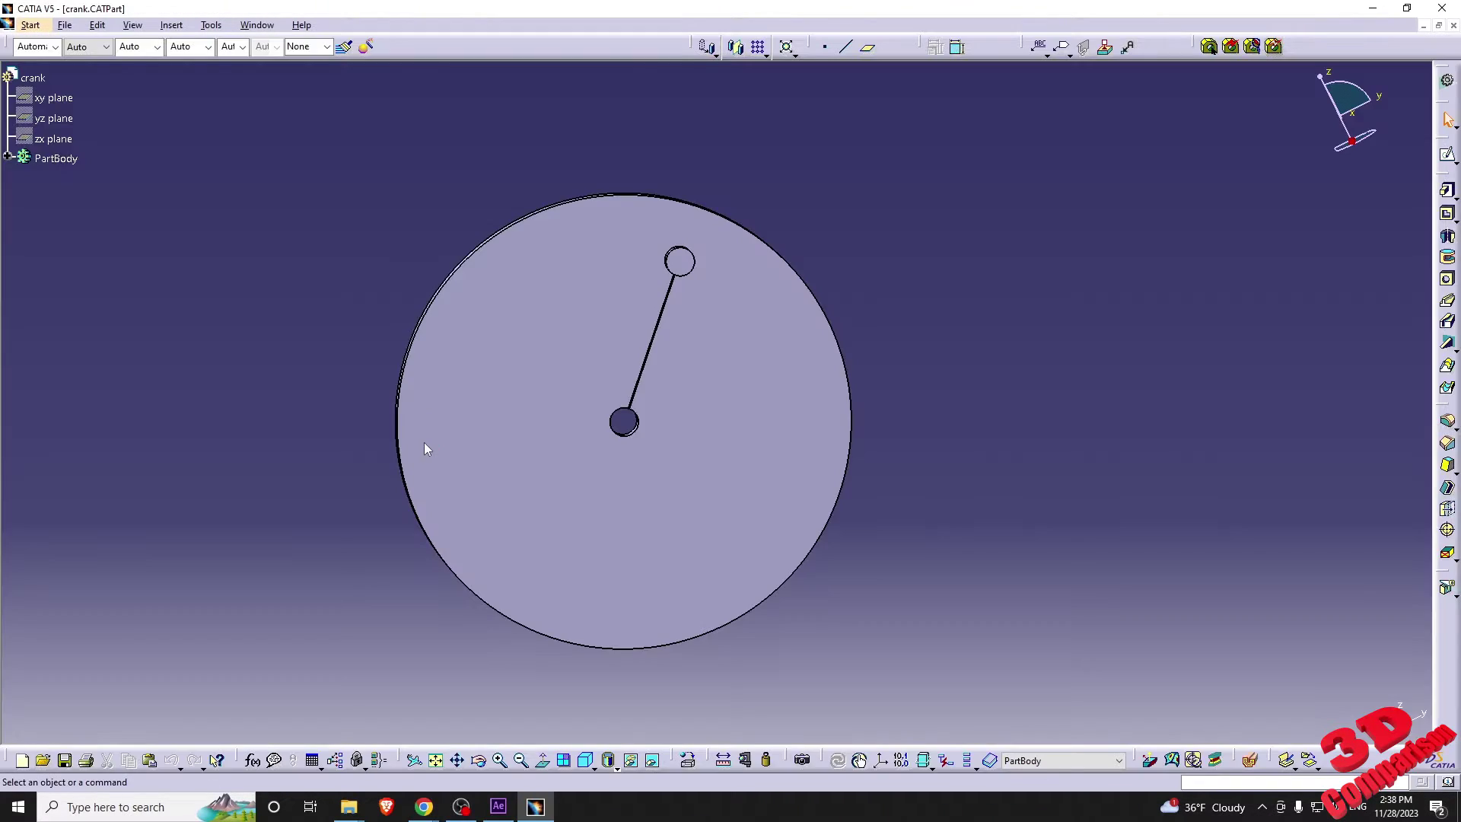
{"action": "middle_click_drag", "start_coordinate": [743, 320], "coordinate": [528, 642]}
Check the YouTube tutorial page, then return to CATIA and rotate the crank view
{"action": "mouse_move", "coordinate": [424, 813]}
{"action": "left_click", "coordinate": [502, 730]}
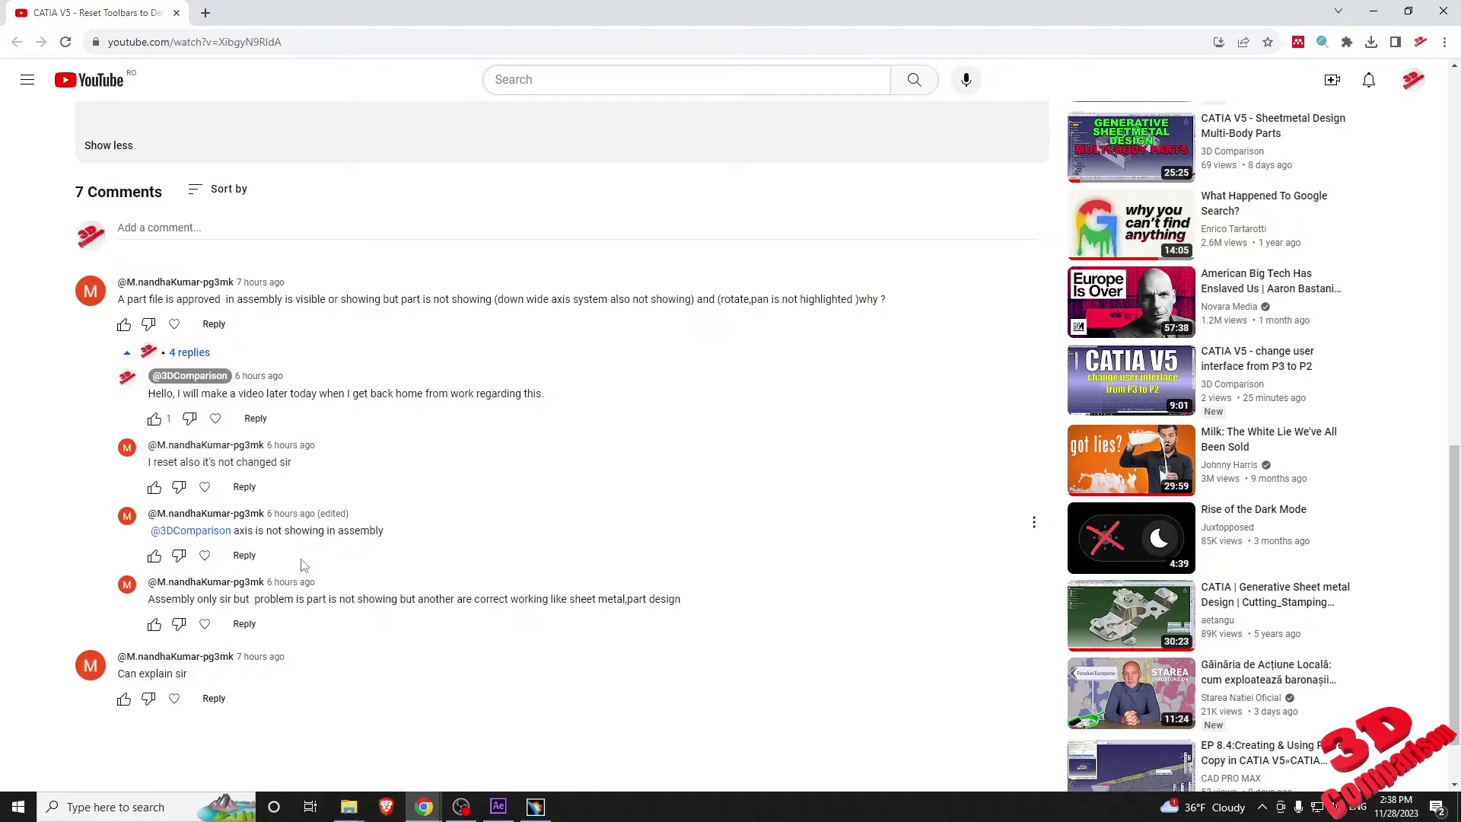
{"action": "double_click", "coordinate": [155, 602]}
{"action": "left_click", "coordinate": [217, 602]}
{"action": "left_click", "coordinate": [535, 807]}
{"action": "middle_click_drag", "start_coordinate": [642, 332], "coordinate": [705, 345]}
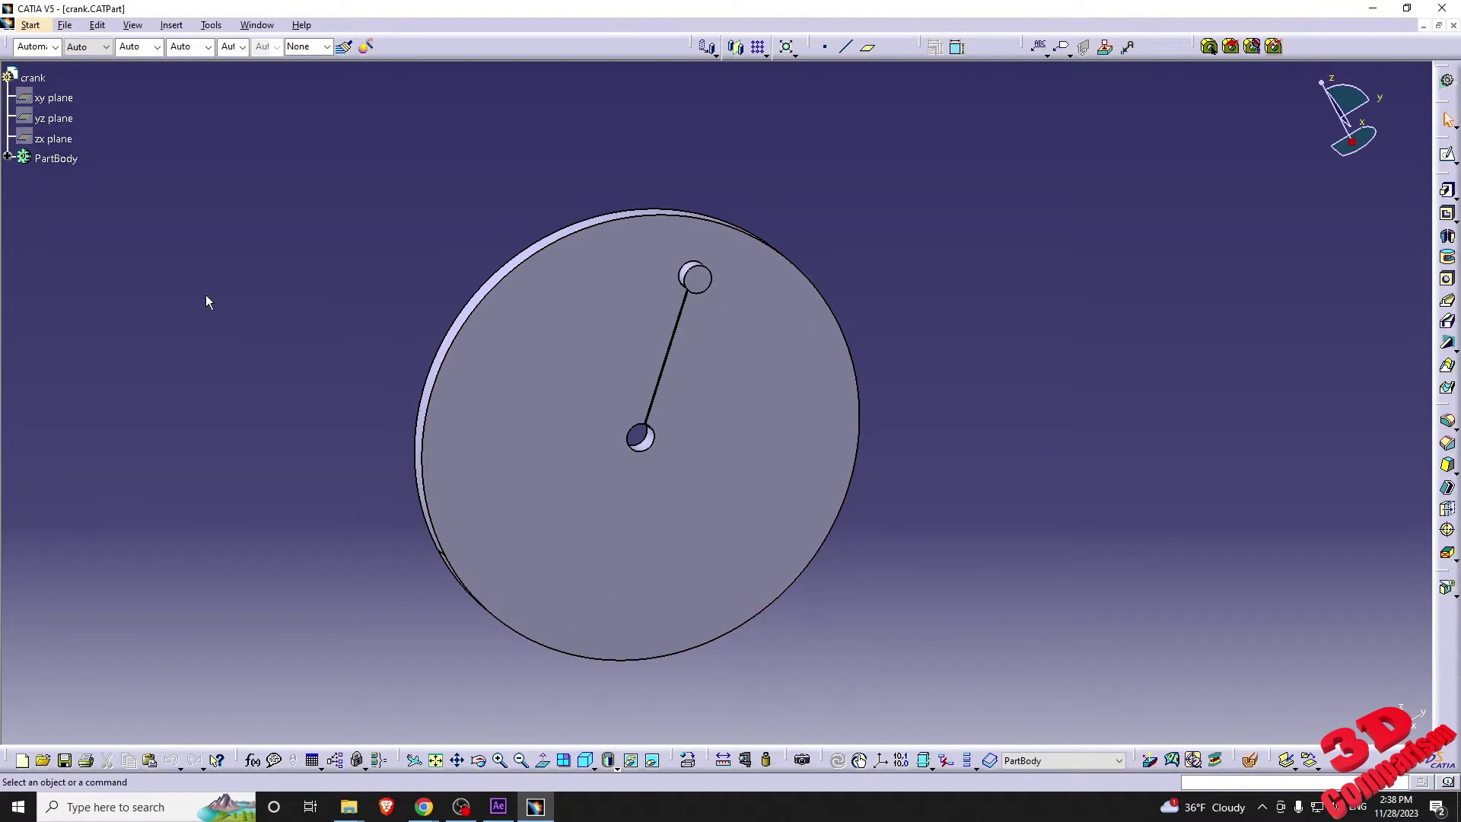
Hide the crank part, expand PartBody to list its features, and show the part again
{"action": "right_click", "coordinate": [34, 77]}
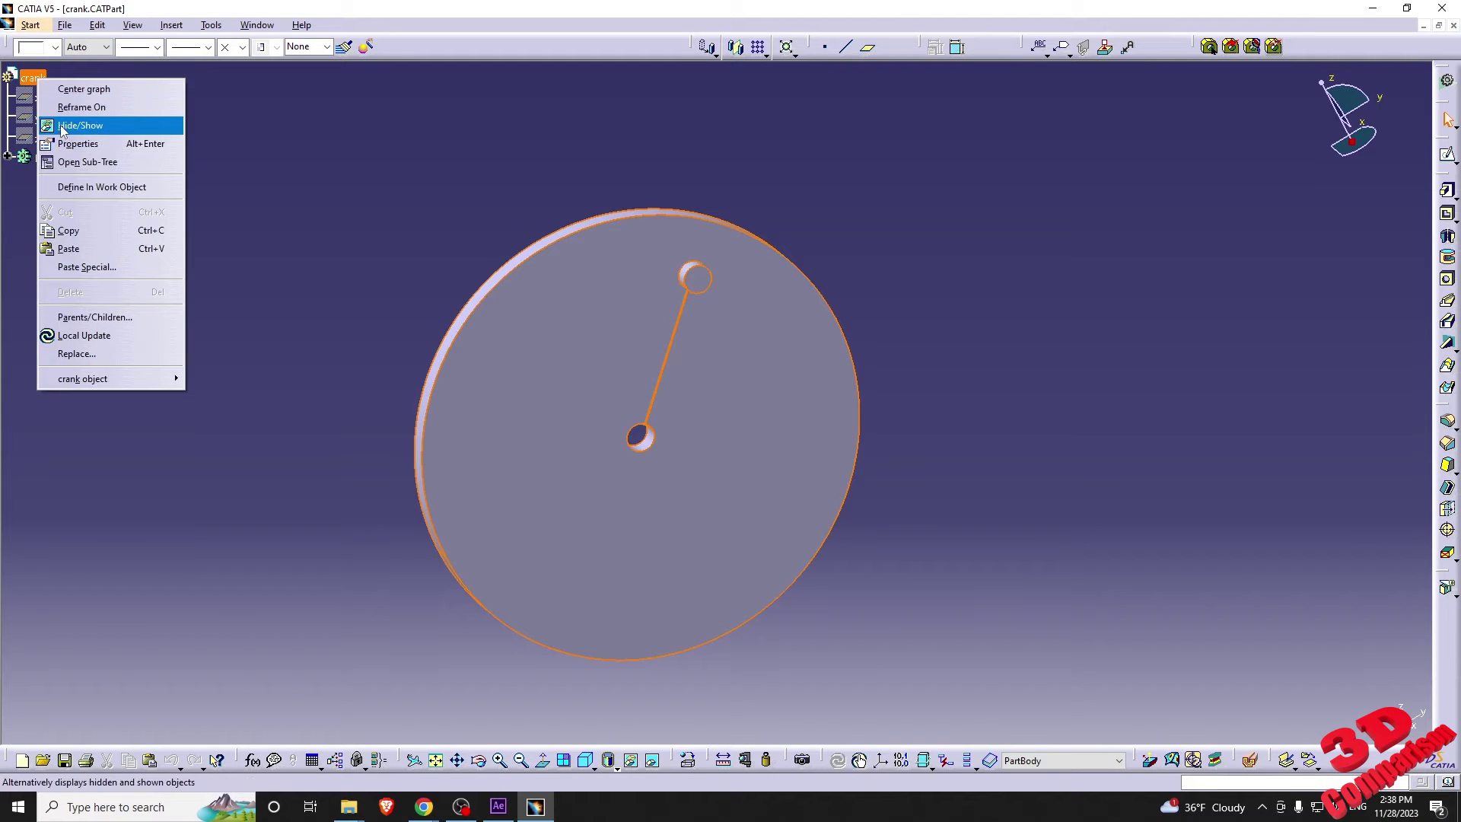
{"action": "left_click", "coordinate": [63, 127]}
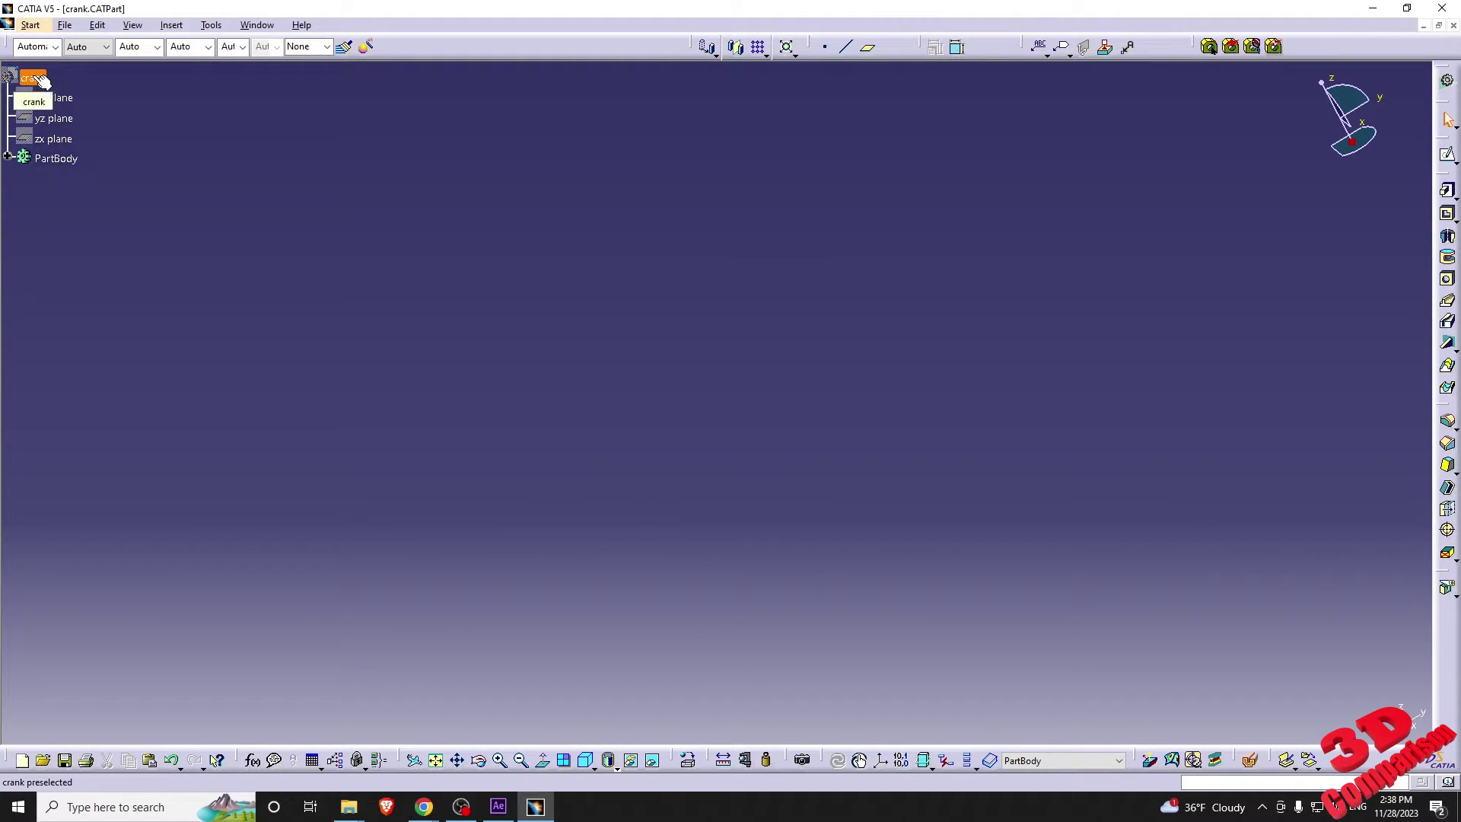
{"action": "left_click", "coordinate": [8, 157]}
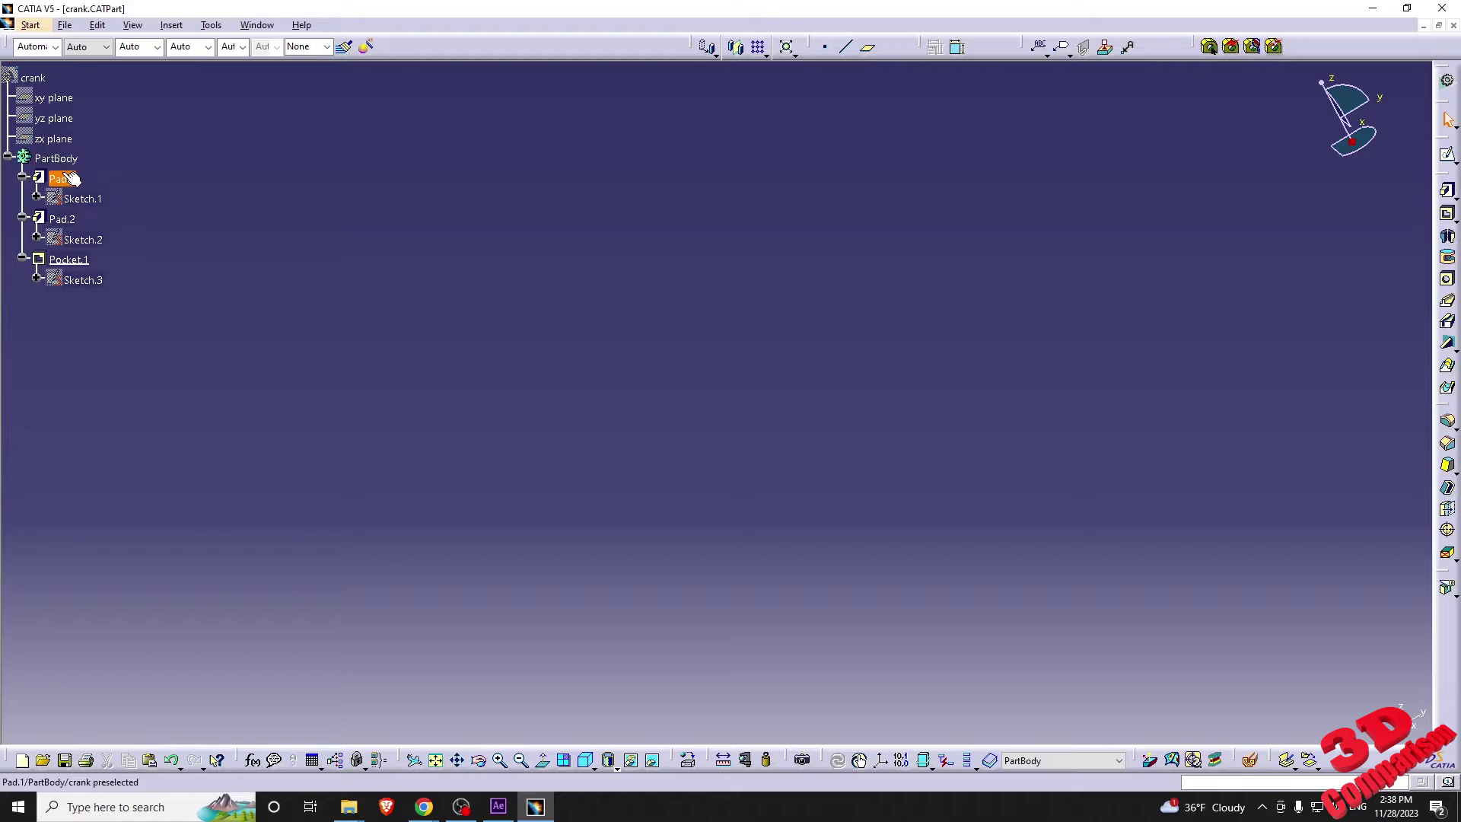
{"action": "right_click", "coordinate": [34, 77]}
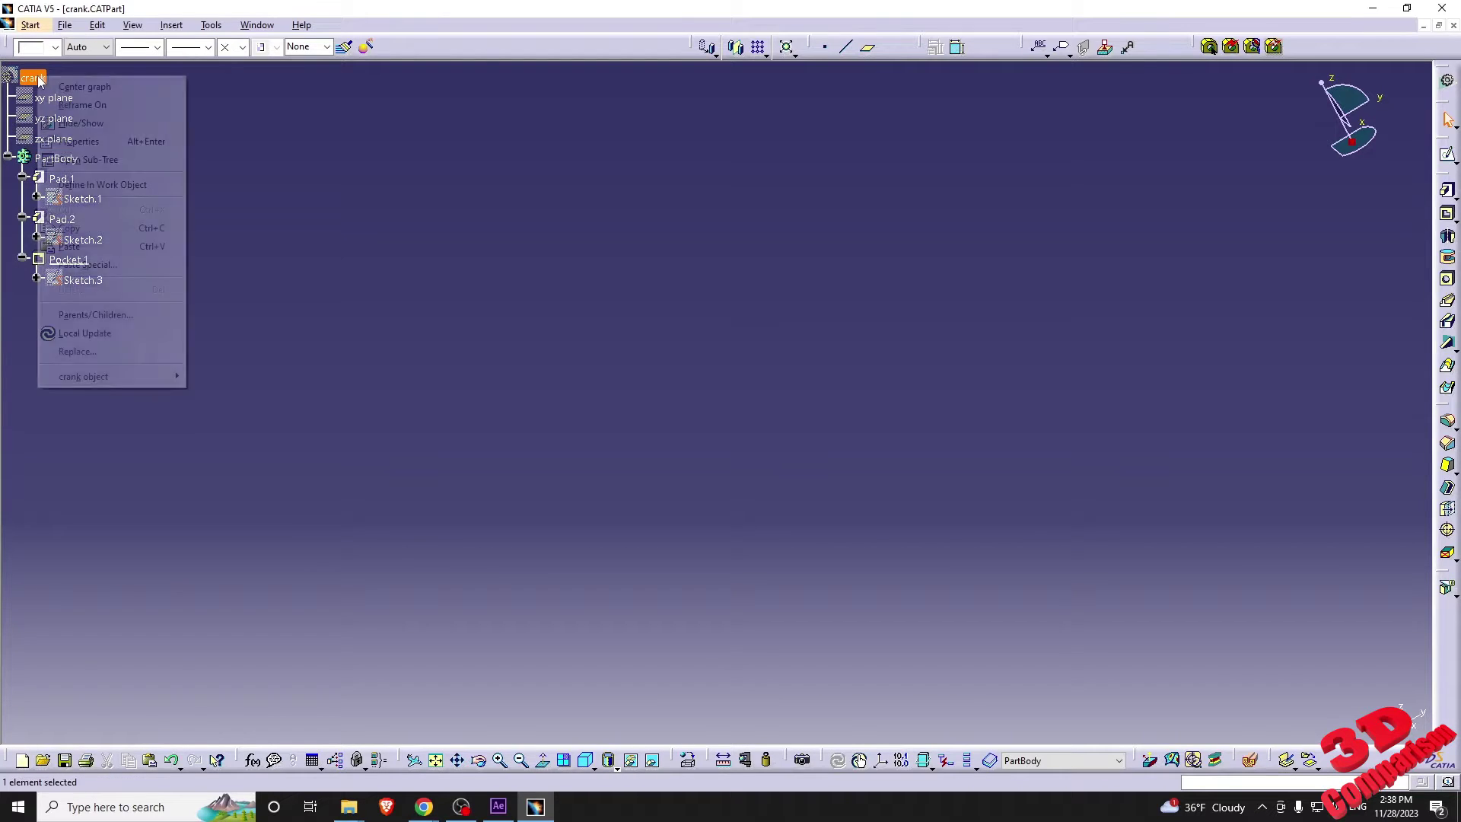
{"action": "left_click", "coordinate": [105, 118]}
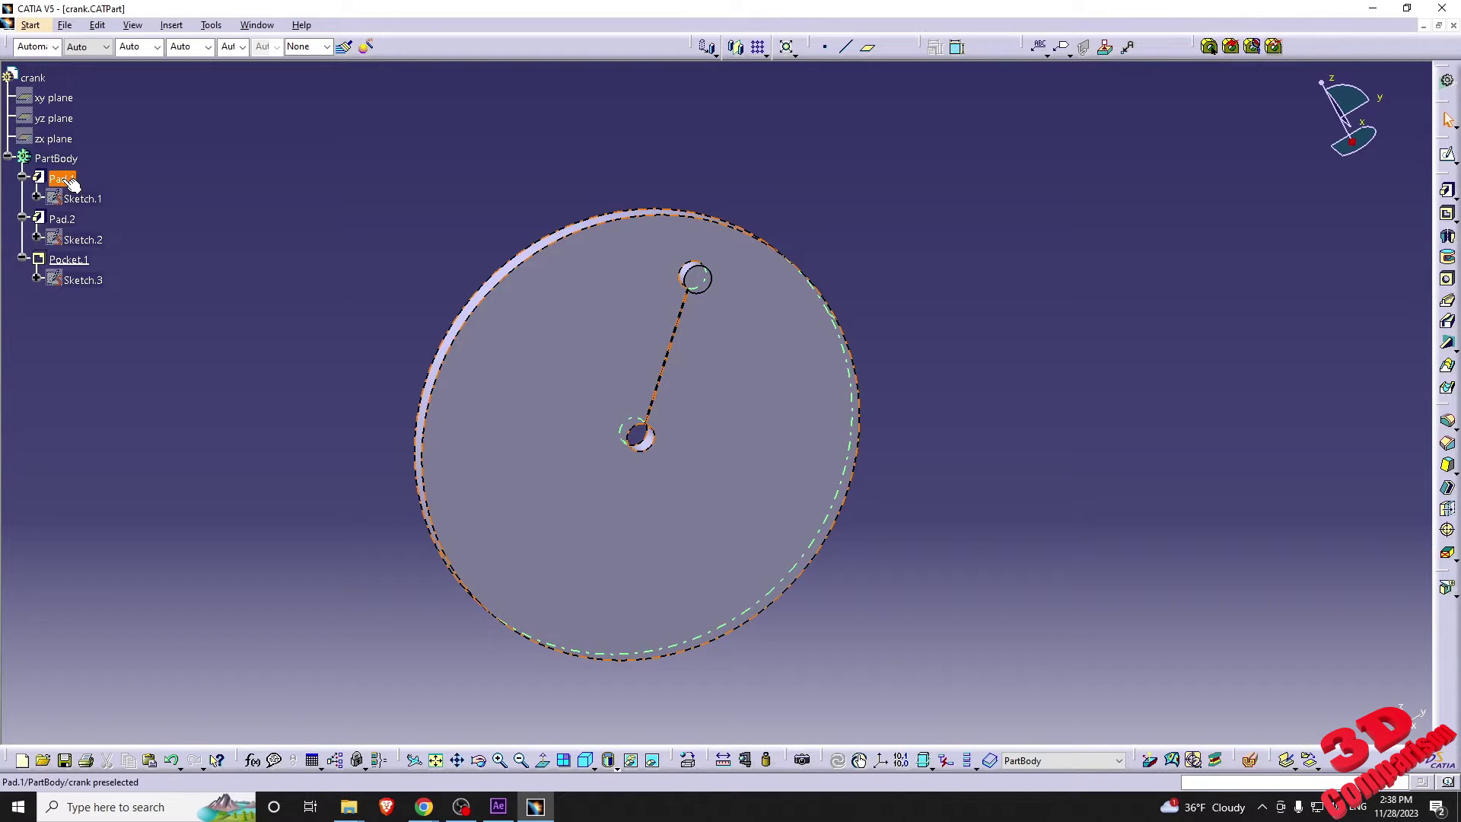
Hide and re-show the crank geometry from Pocket.1's context menu
{"action": "right_click", "coordinate": [61, 260]}
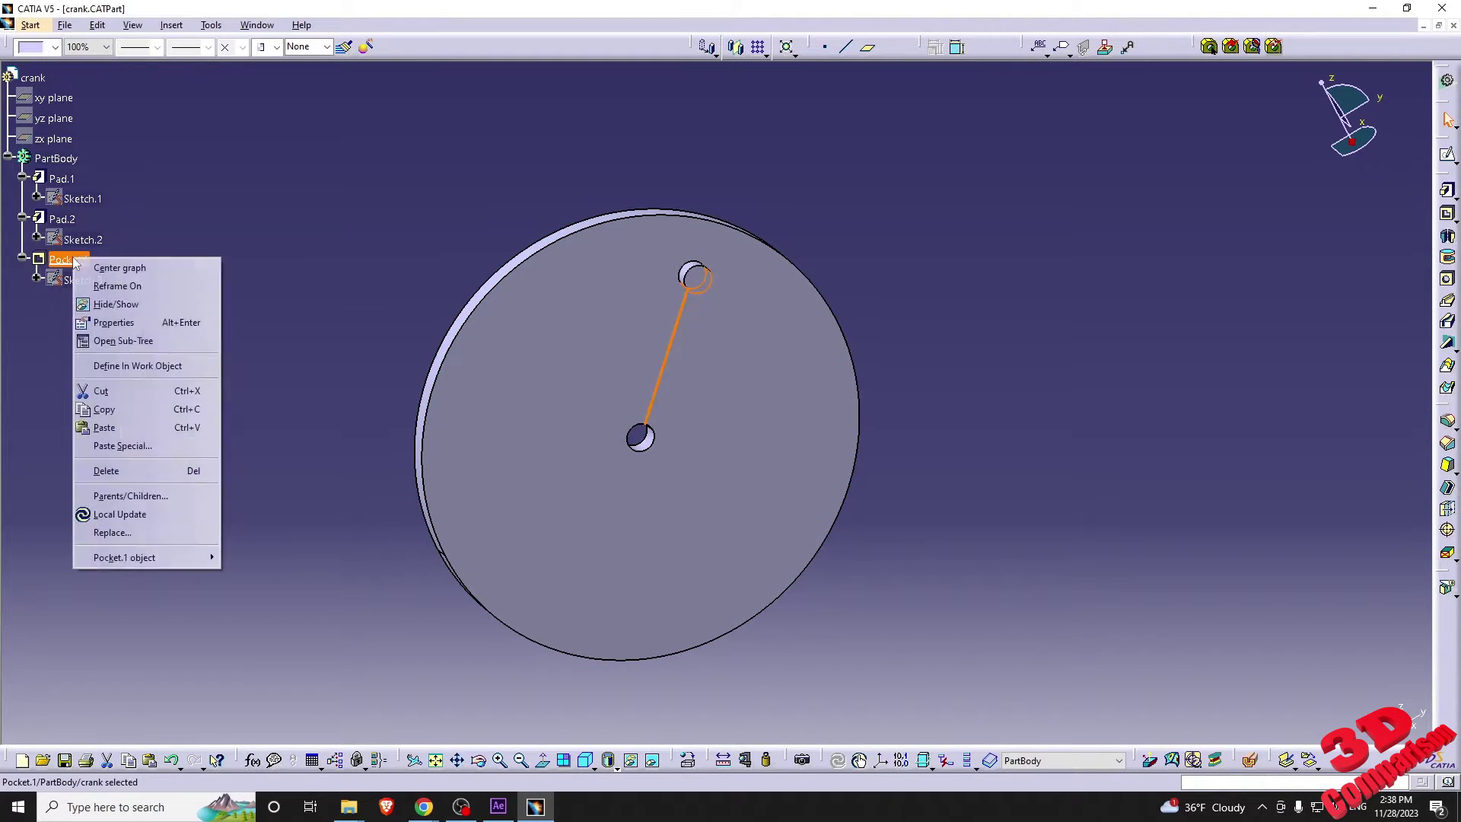
{"action": "left_click", "coordinate": [134, 304]}
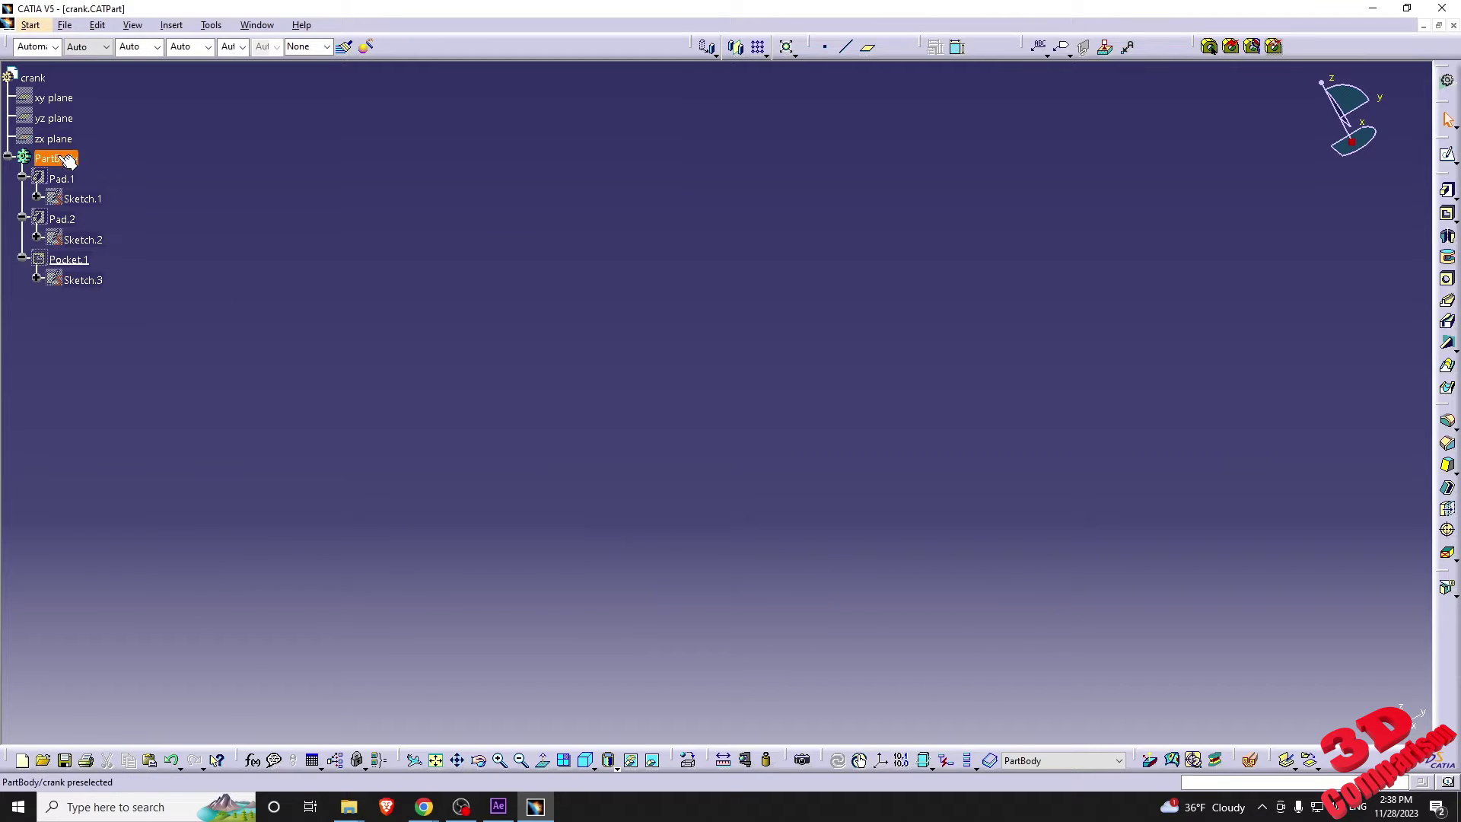
{"action": "right_click", "coordinate": [76, 264]}
{"action": "left_click", "coordinate": [134, 306]}
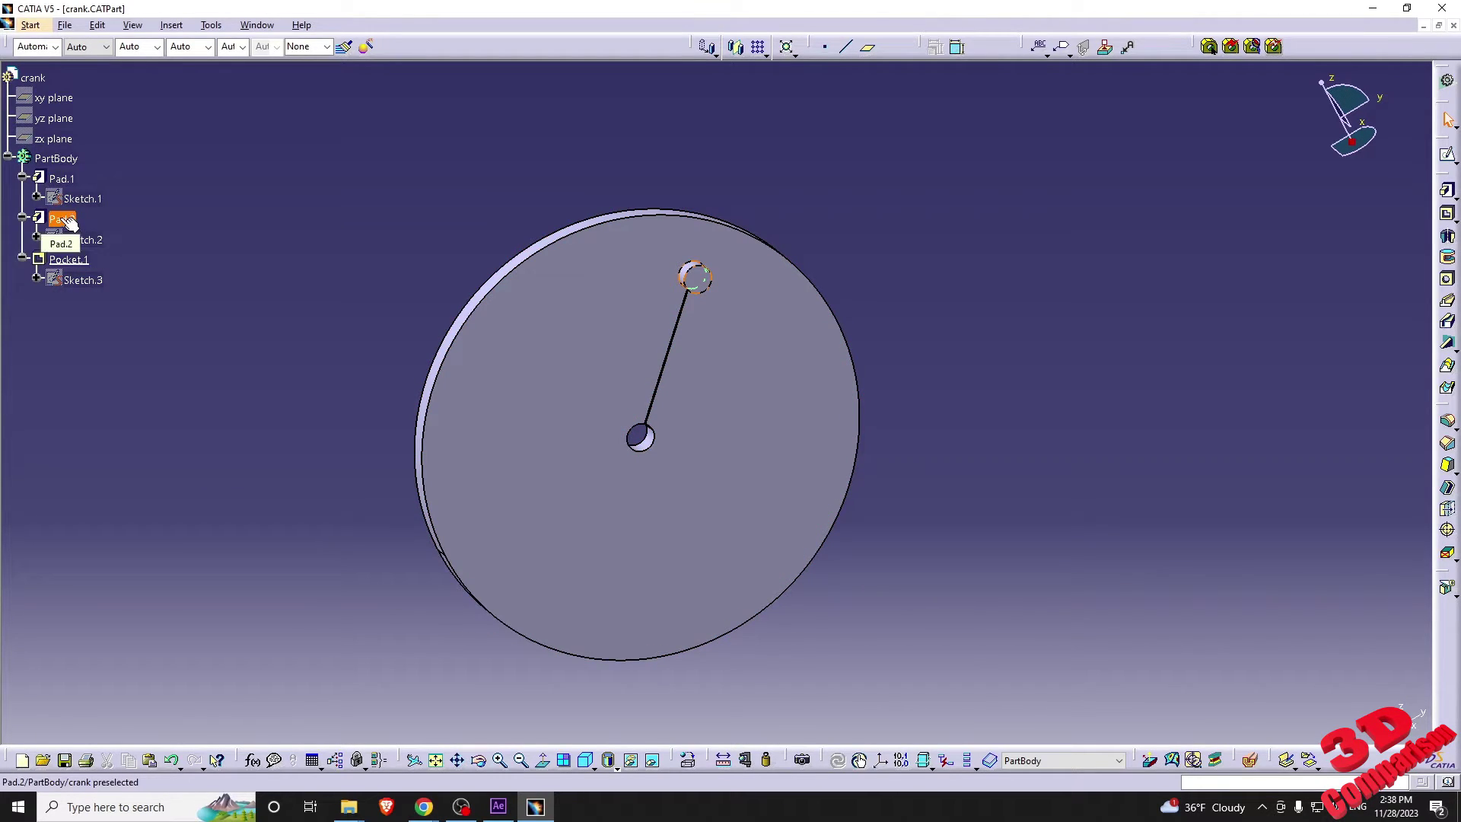
{"action": "right_click", "coordinate": [80, 261]}
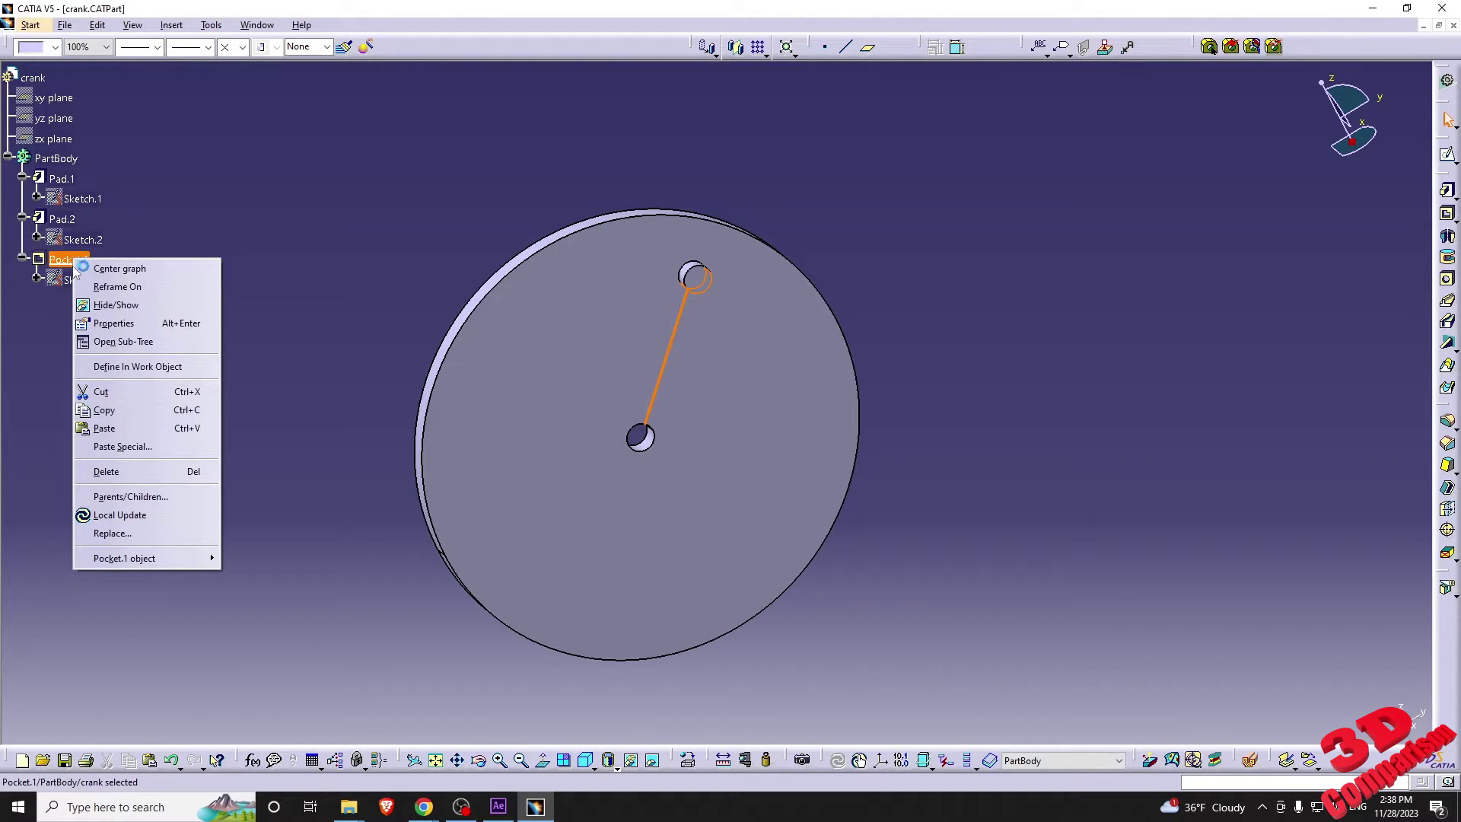
{"action": "mouse_move", "coordinate": [159, 557]}
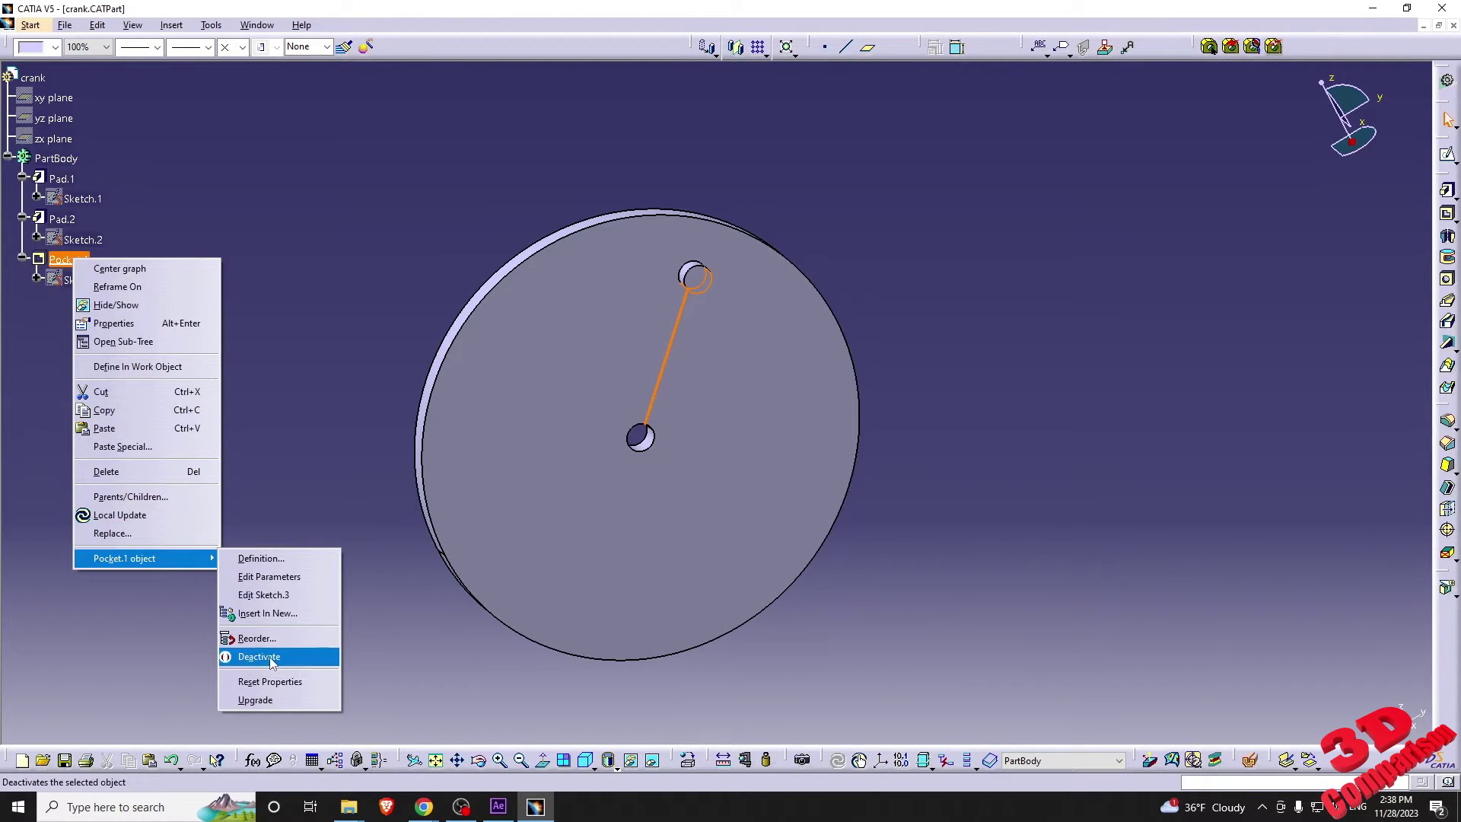
{"action": "left_click", "coordinate": [259, 656]}
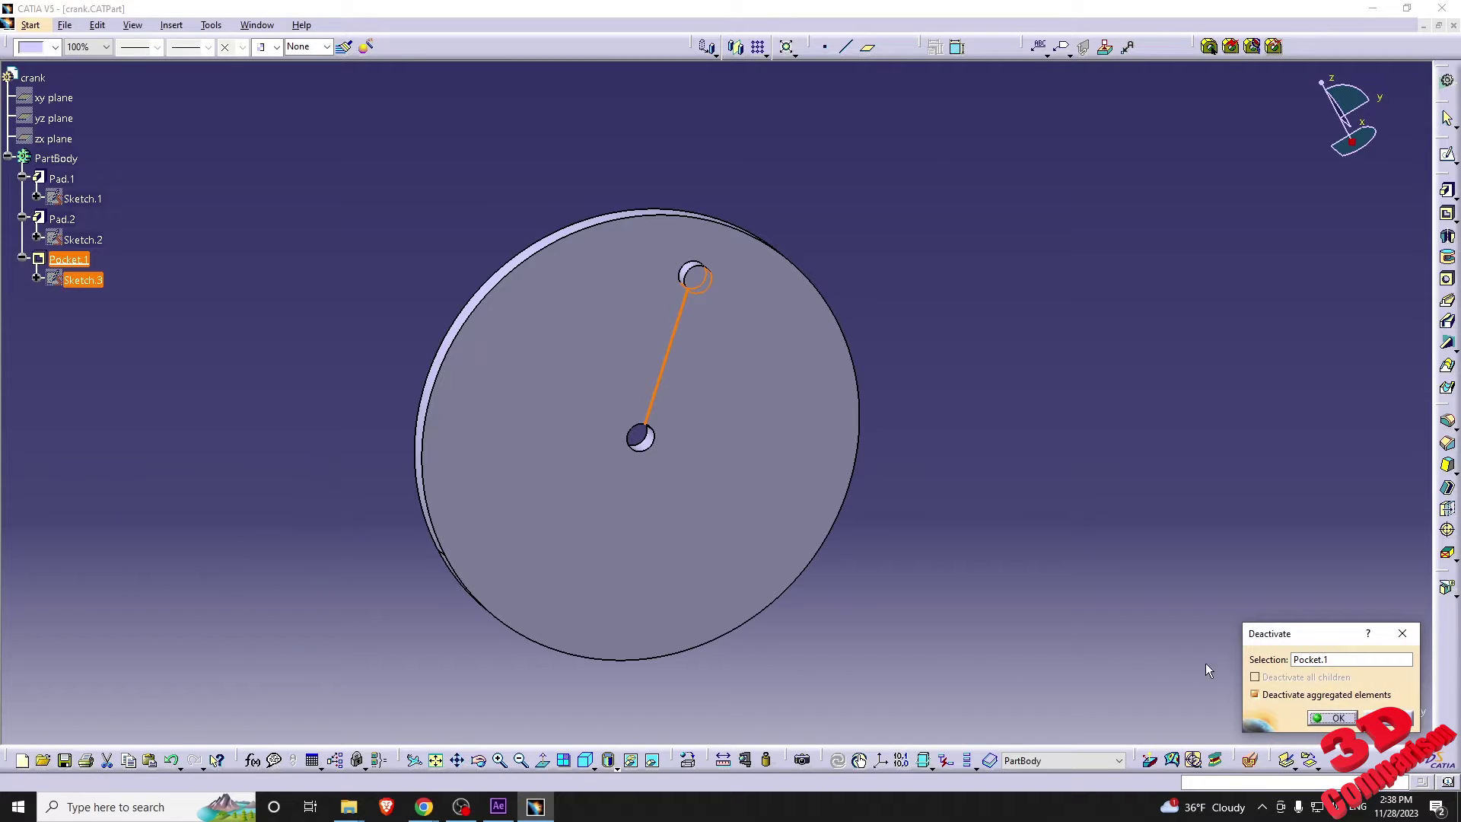
{"action": "left_click", "coordinate": [1325, 719]}
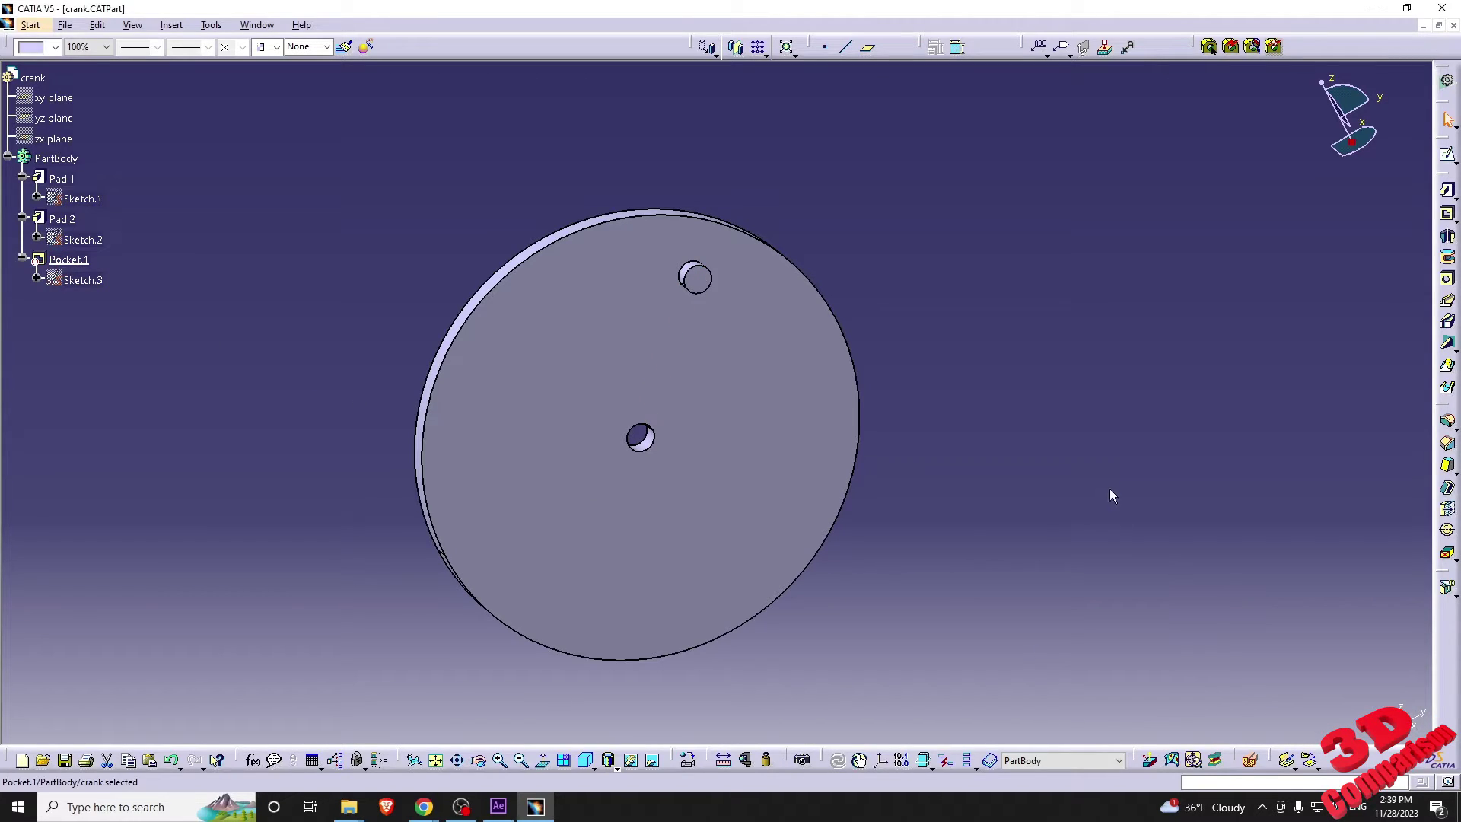
{"action": "right_click", "coordinate": [90, 264]}
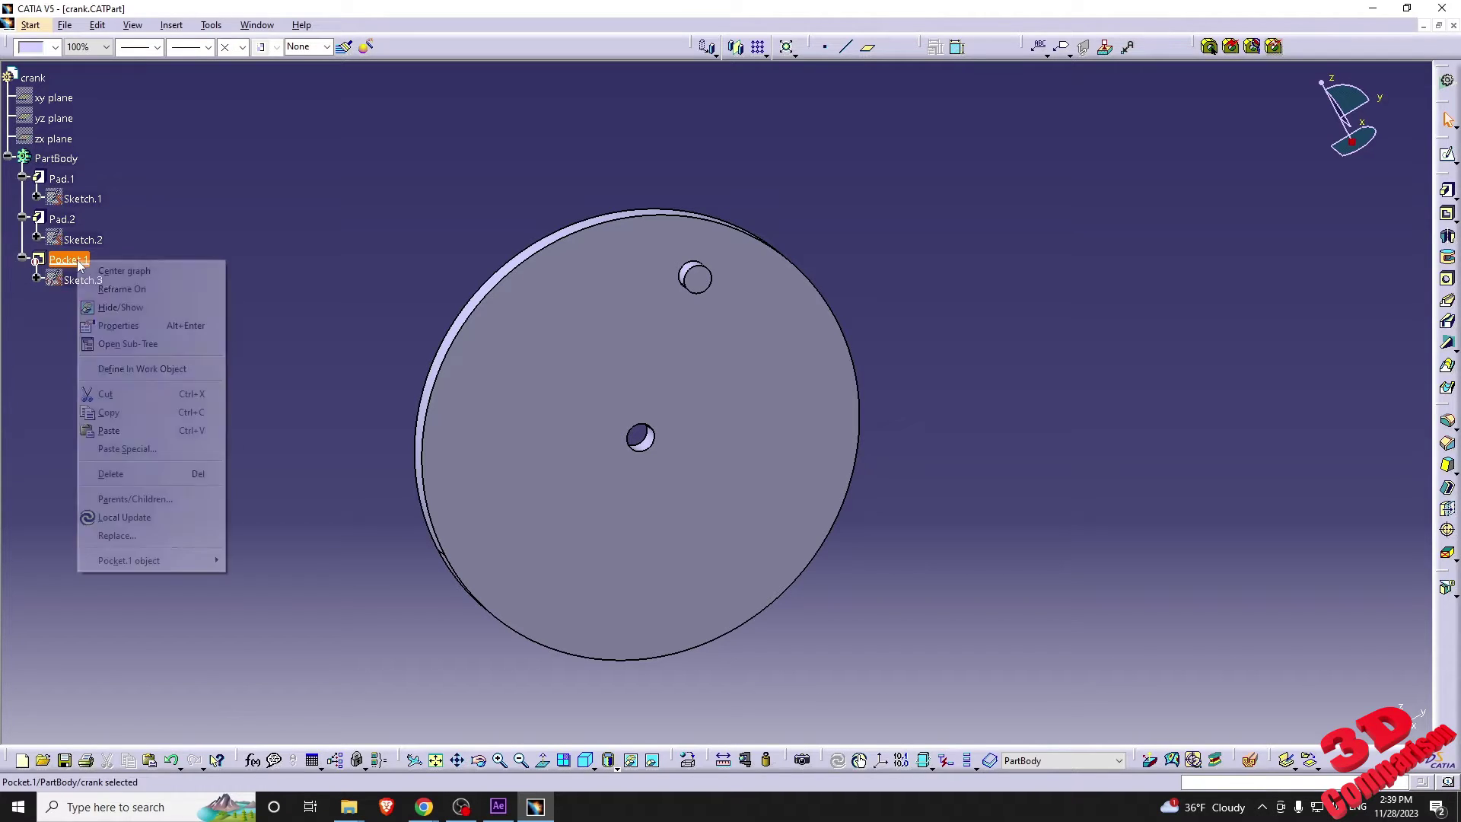
{"action": "mouse_move", "coordinate": [170, 563]}
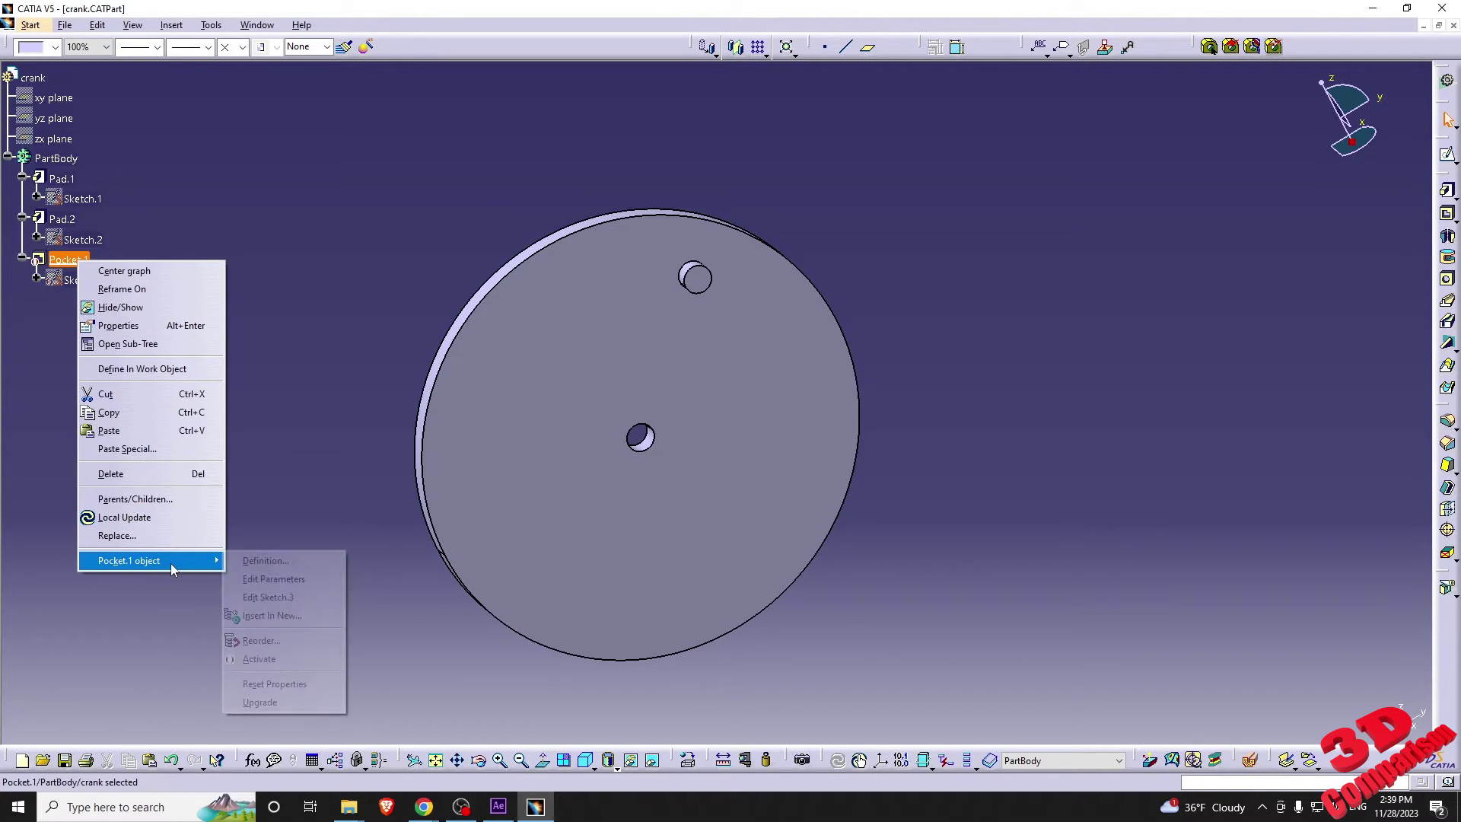
{"action": "left_click", "coordinate": [281, 659]}
{"action": "left_click", "coordinate": [1337, 718]}
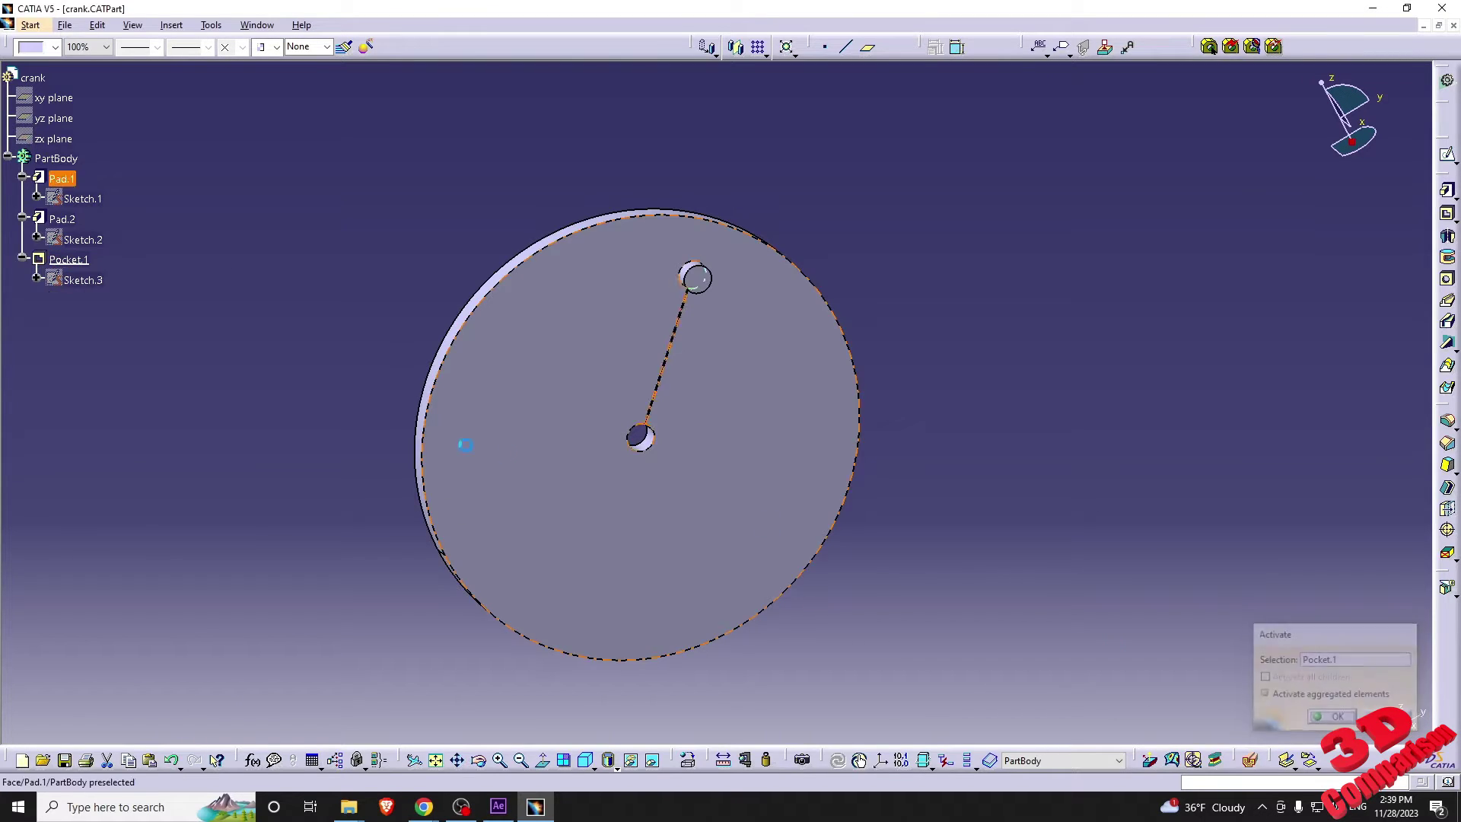
Define Pad.2 as the in-work object so the disc shows only its two holes
{"action": "left_click", "coordinate": [62, 219]}
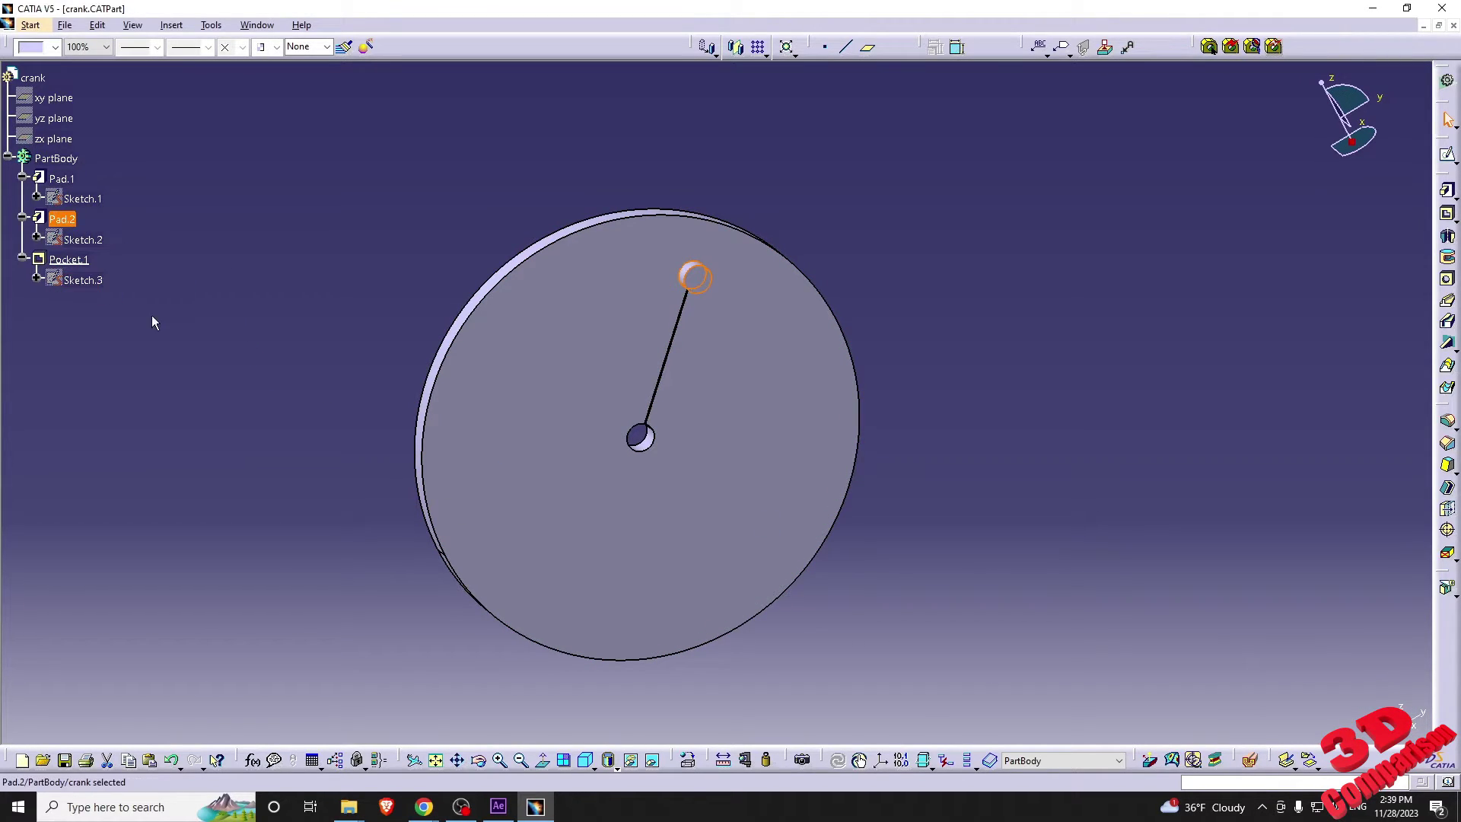
{"action": "right_click", "coordinate": [67, 220]}
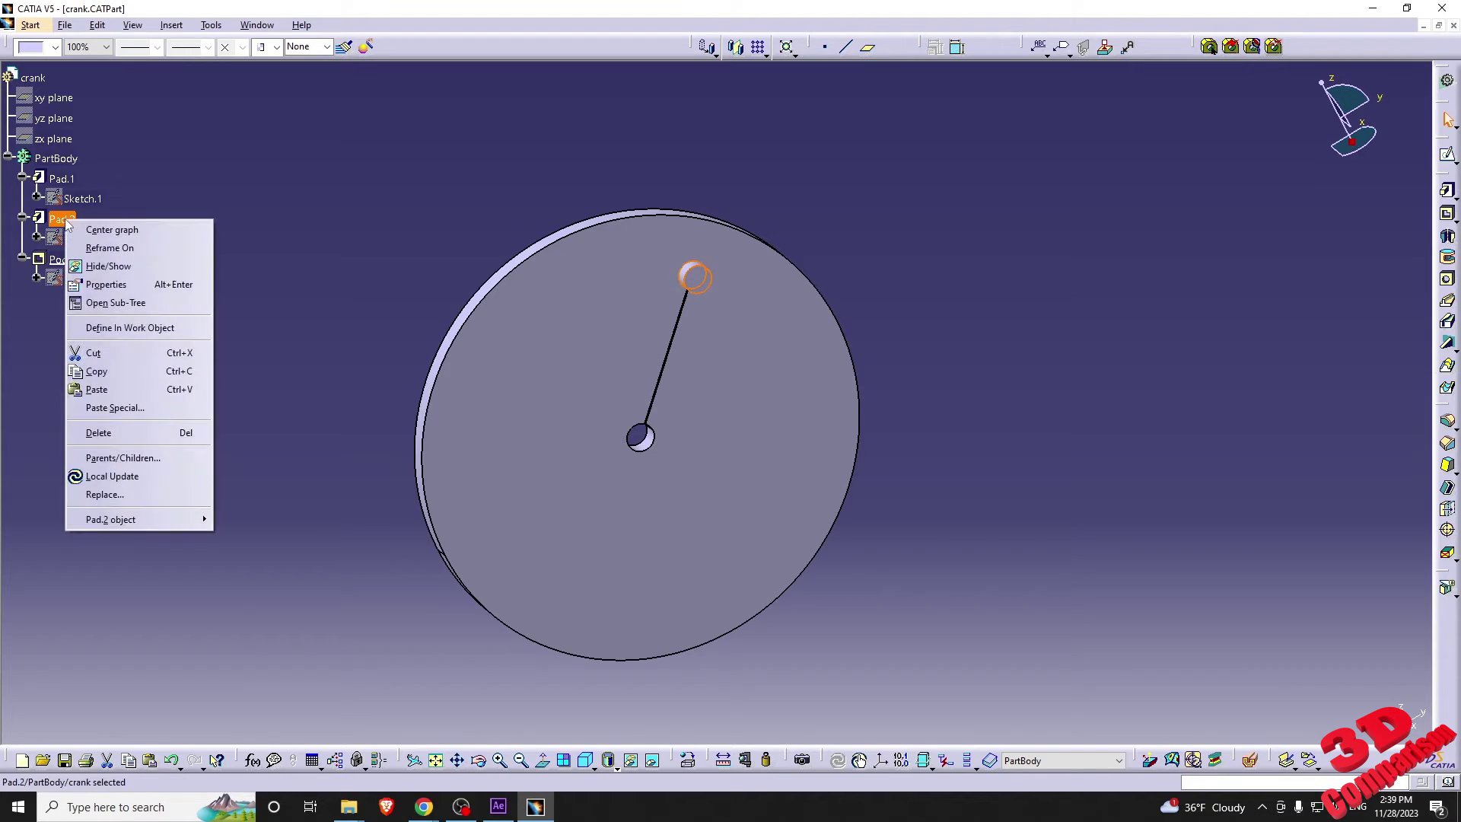
{"action": "left_click", "coordinate": [163, 328]}
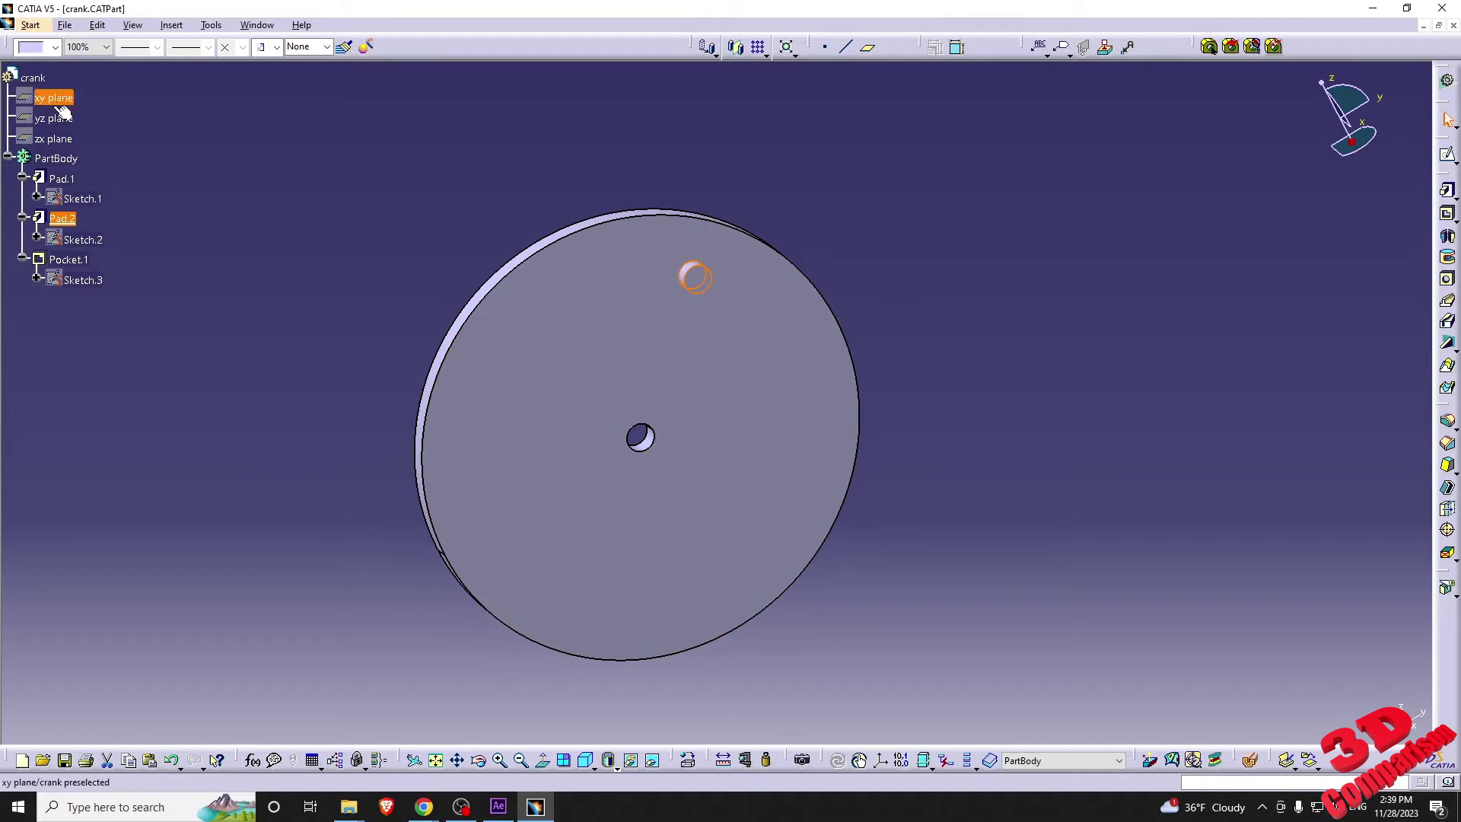
{"action": "left_click", "coordinate": [66, 220]}
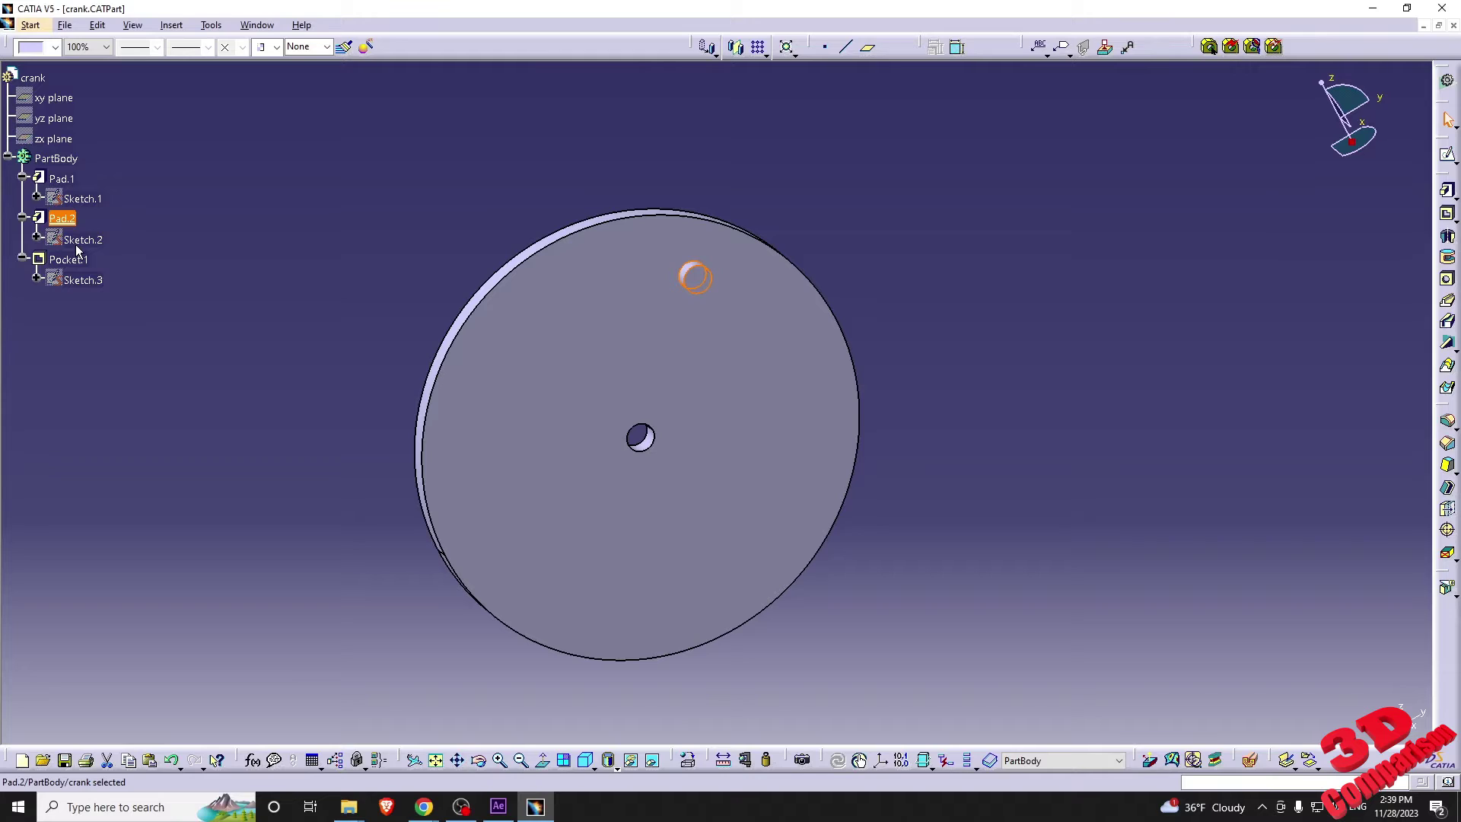
Sketch a circle on the crank disk's flat face as Sketch.4
{"action": "left_click", "coordinate": [408, 245]}
{"action": "left_click", "coordinate": [773, 336]}
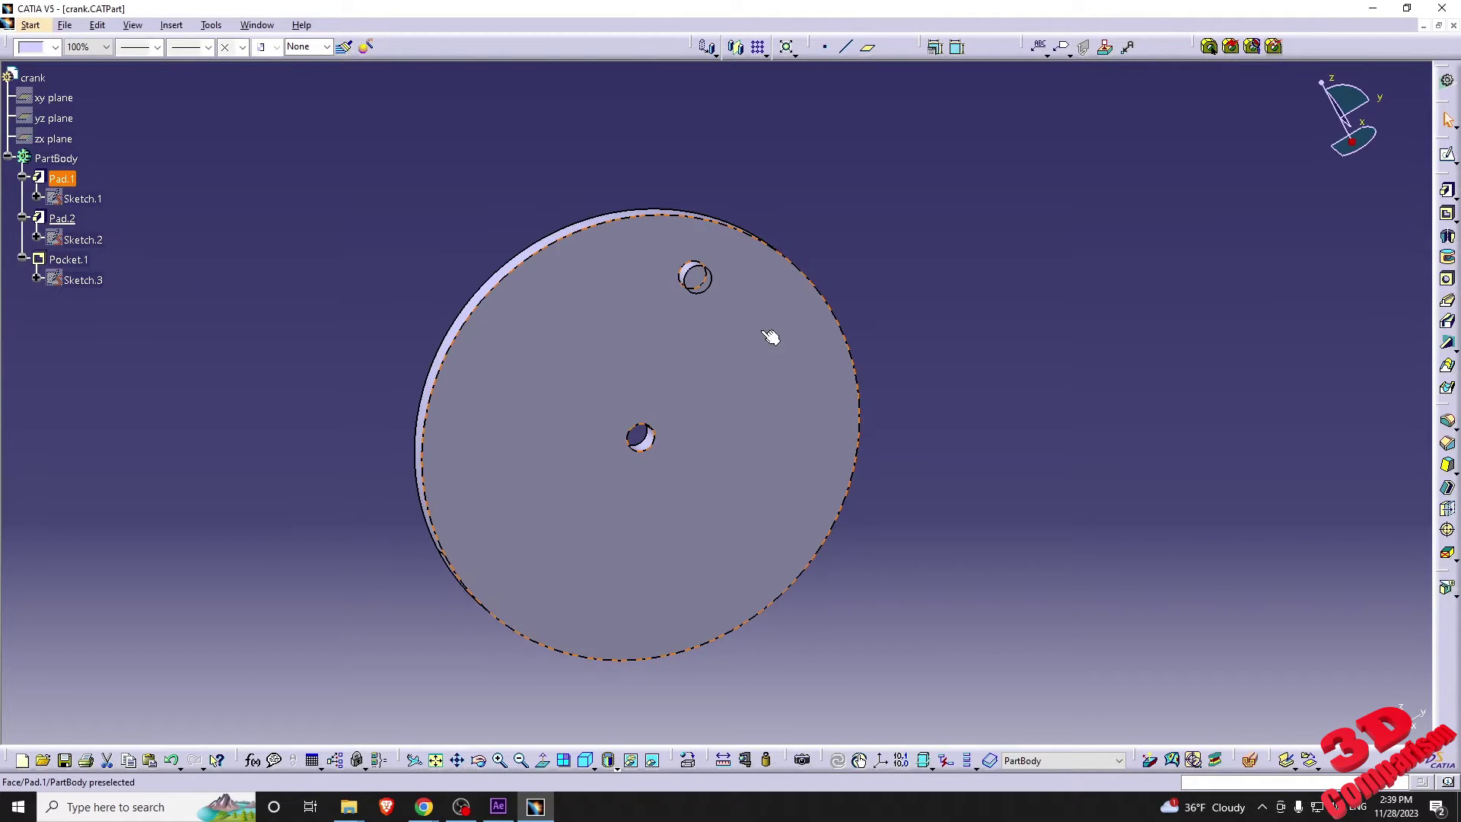
{"action": "left_click", "coordinate": [1447, 155]}
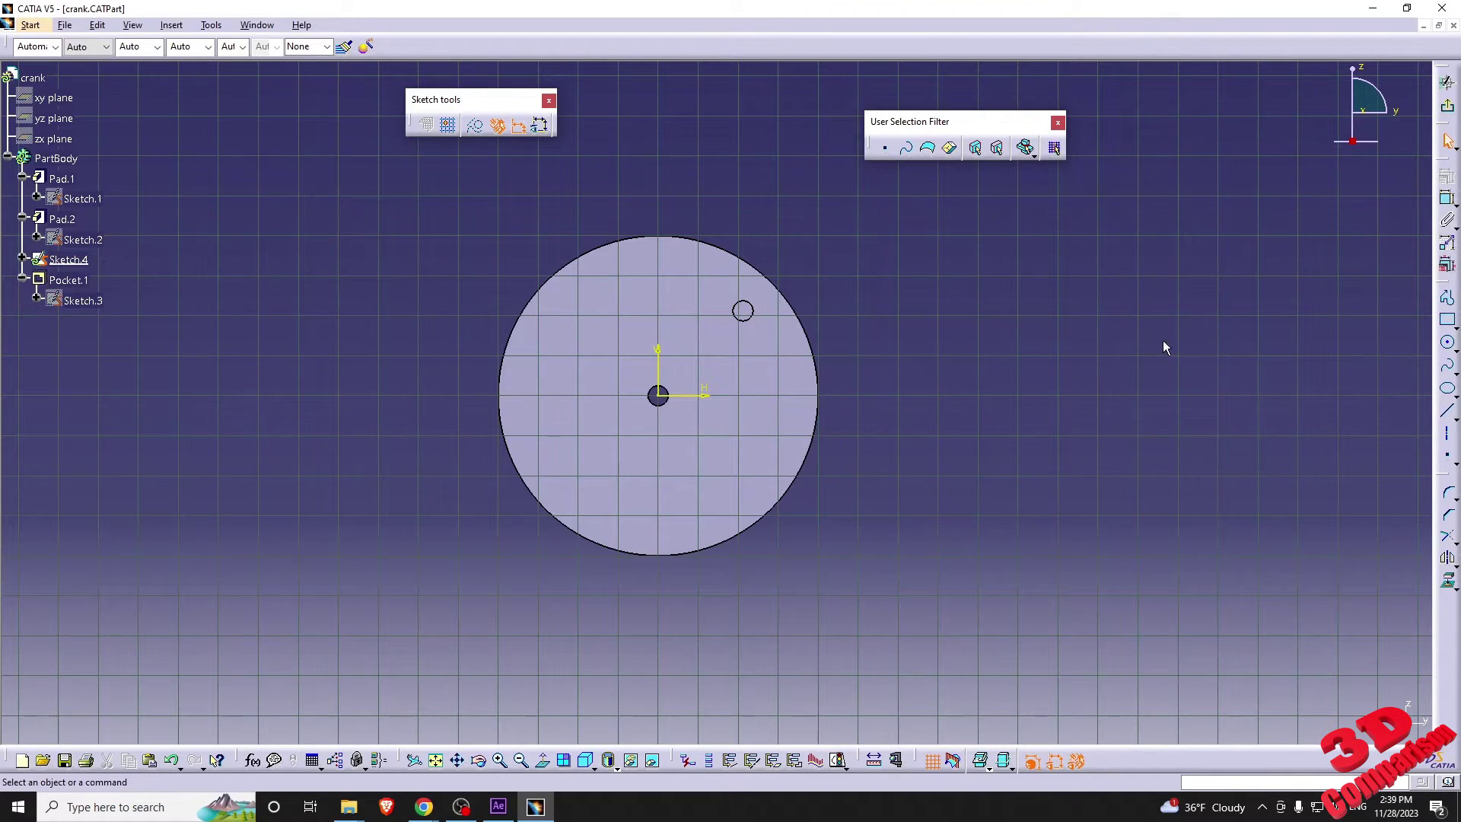
{"action": "left_click", "coordinate": [1447, 342]}
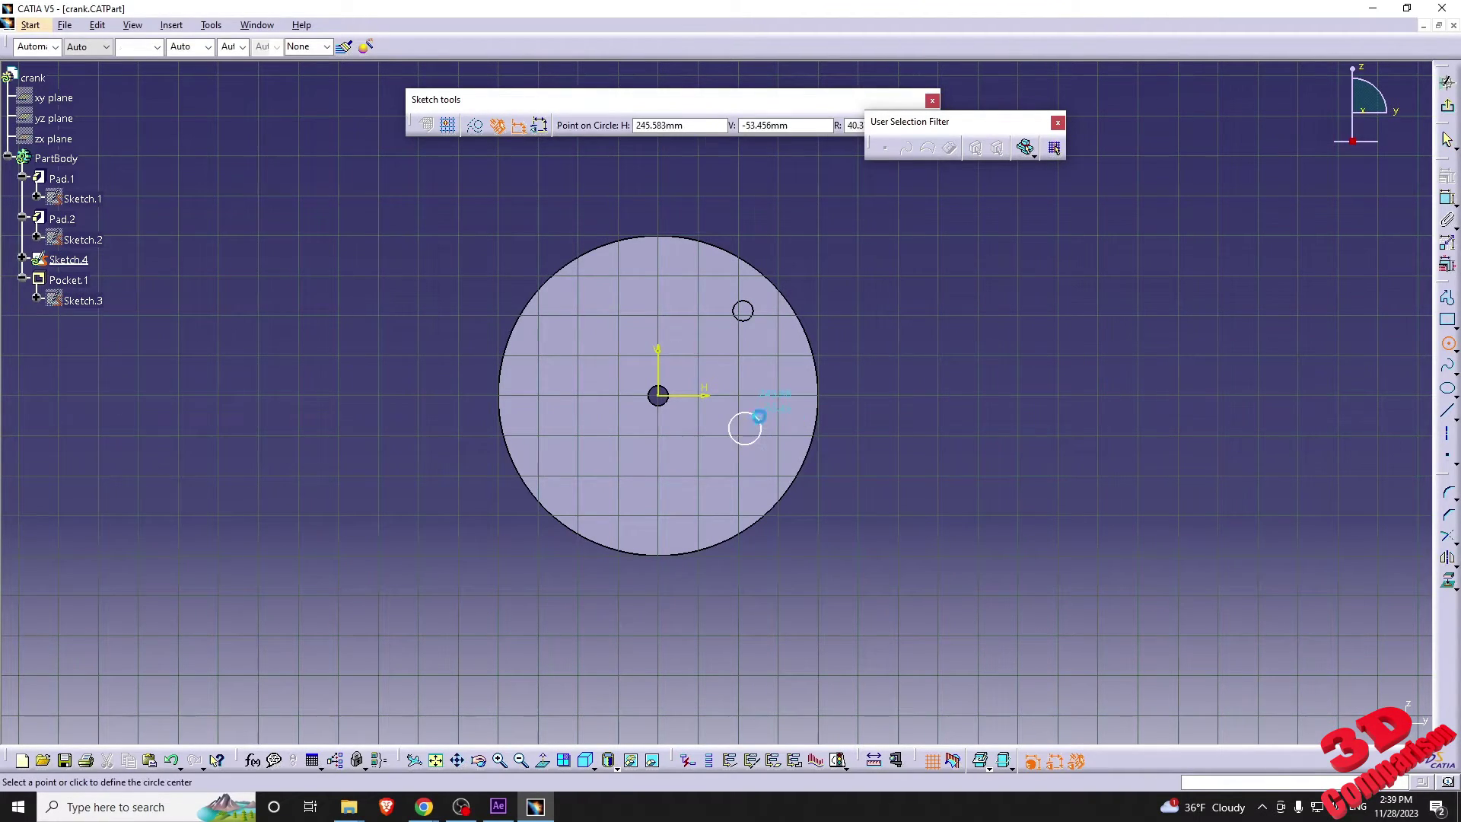
{"action": "left_click", "coordinate": [1447, 105]}
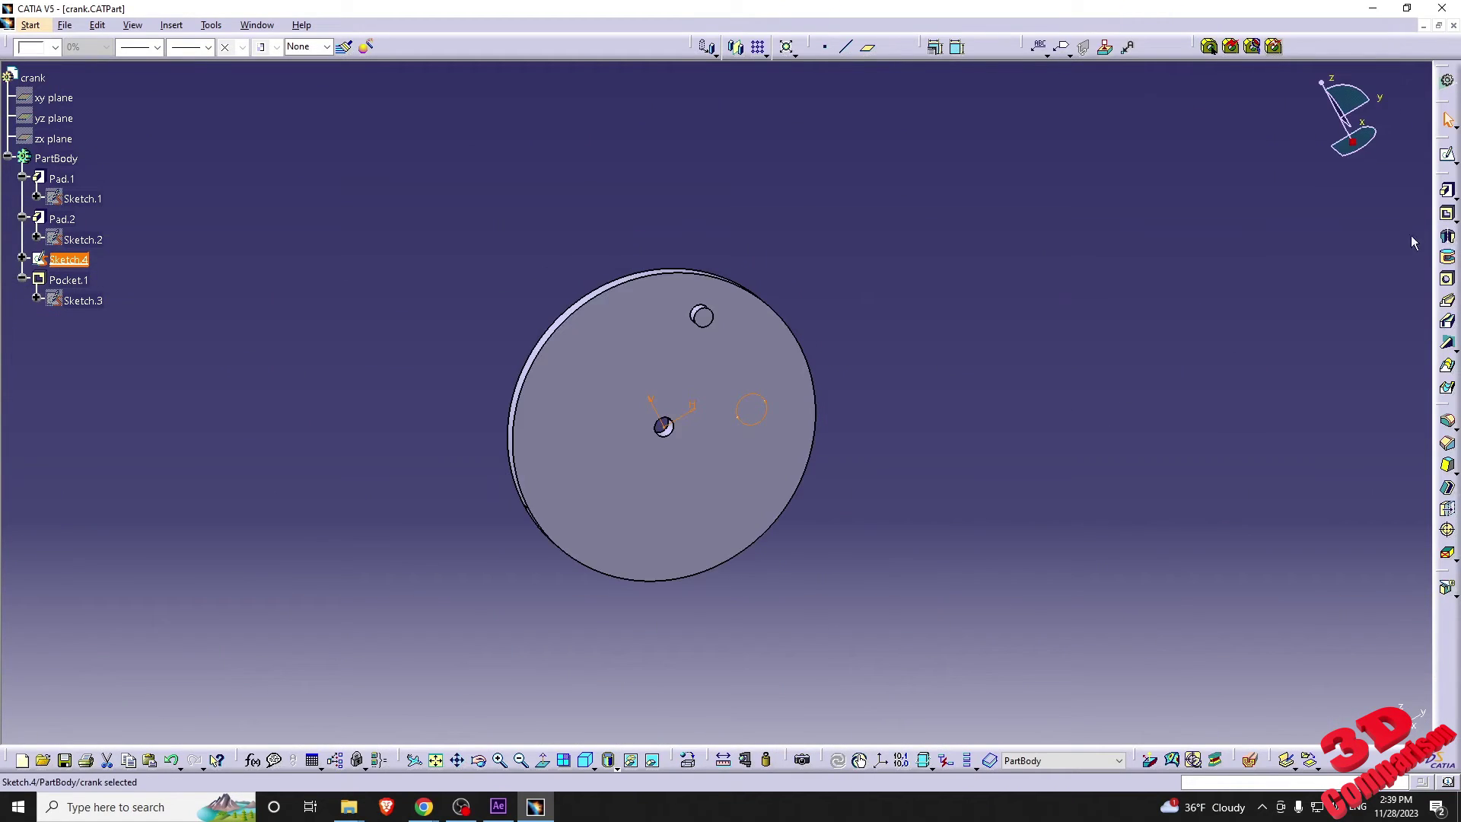
Pad Sketch.4 to a length of 5mm, creating Pad.3
{"action": "left_click", "coordinate": [1447, 190]}
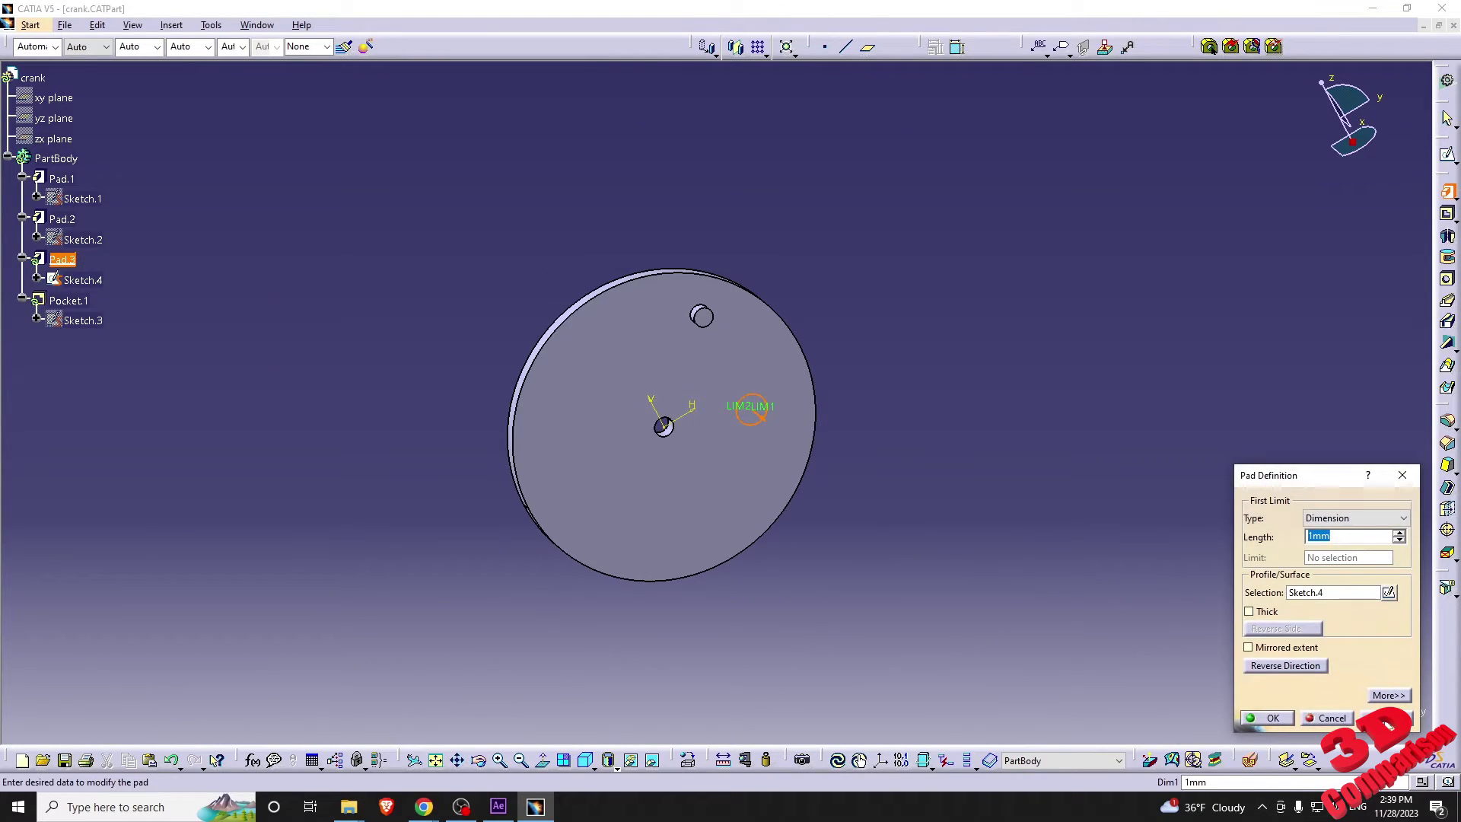
{"action": "left_click", "coordinate": [760, 371]}
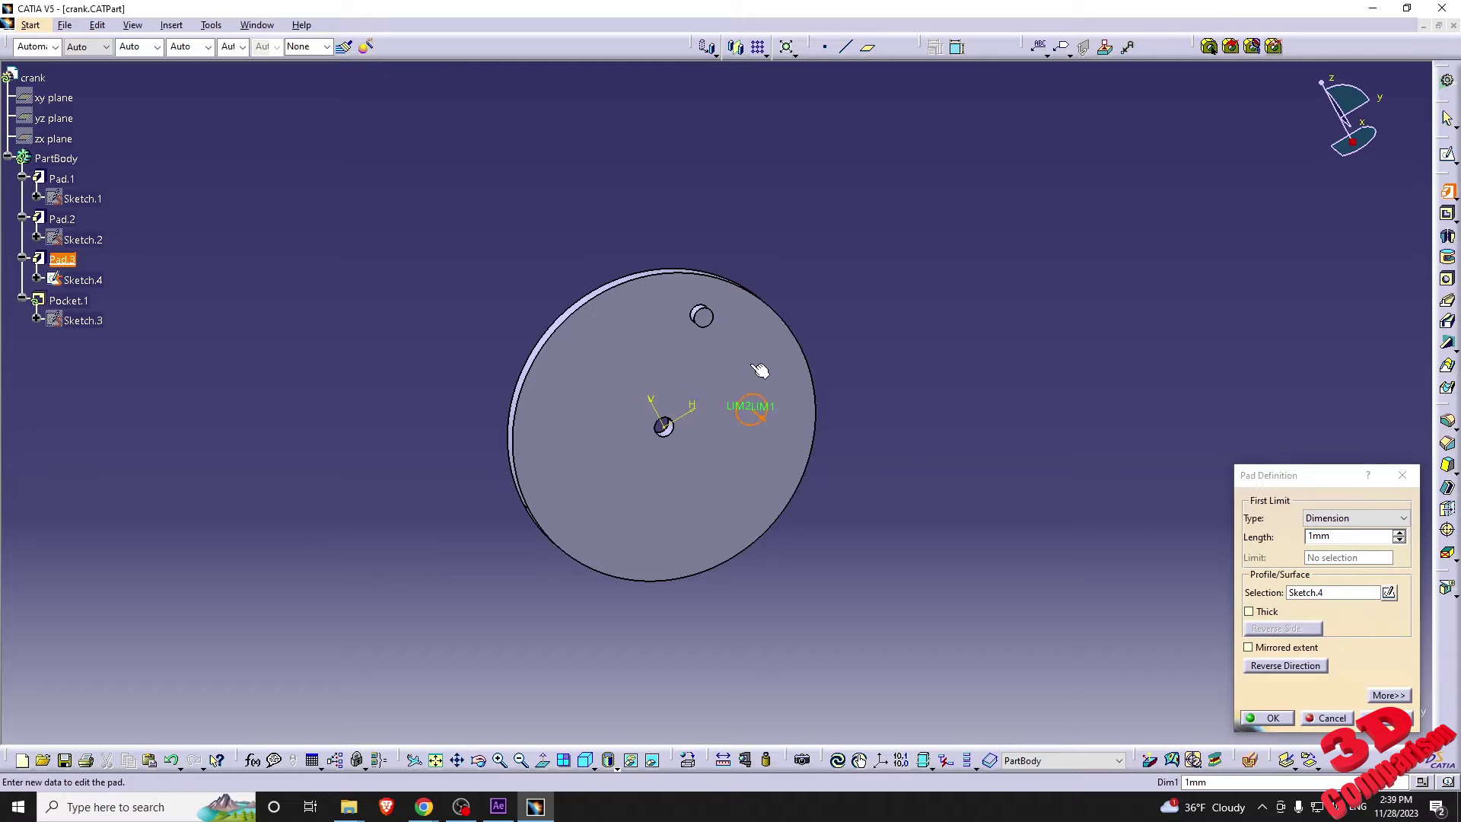
{"action": "middle_click_drag", "start_coordinate": [760, 371], "coordinate": [1033, 507]}
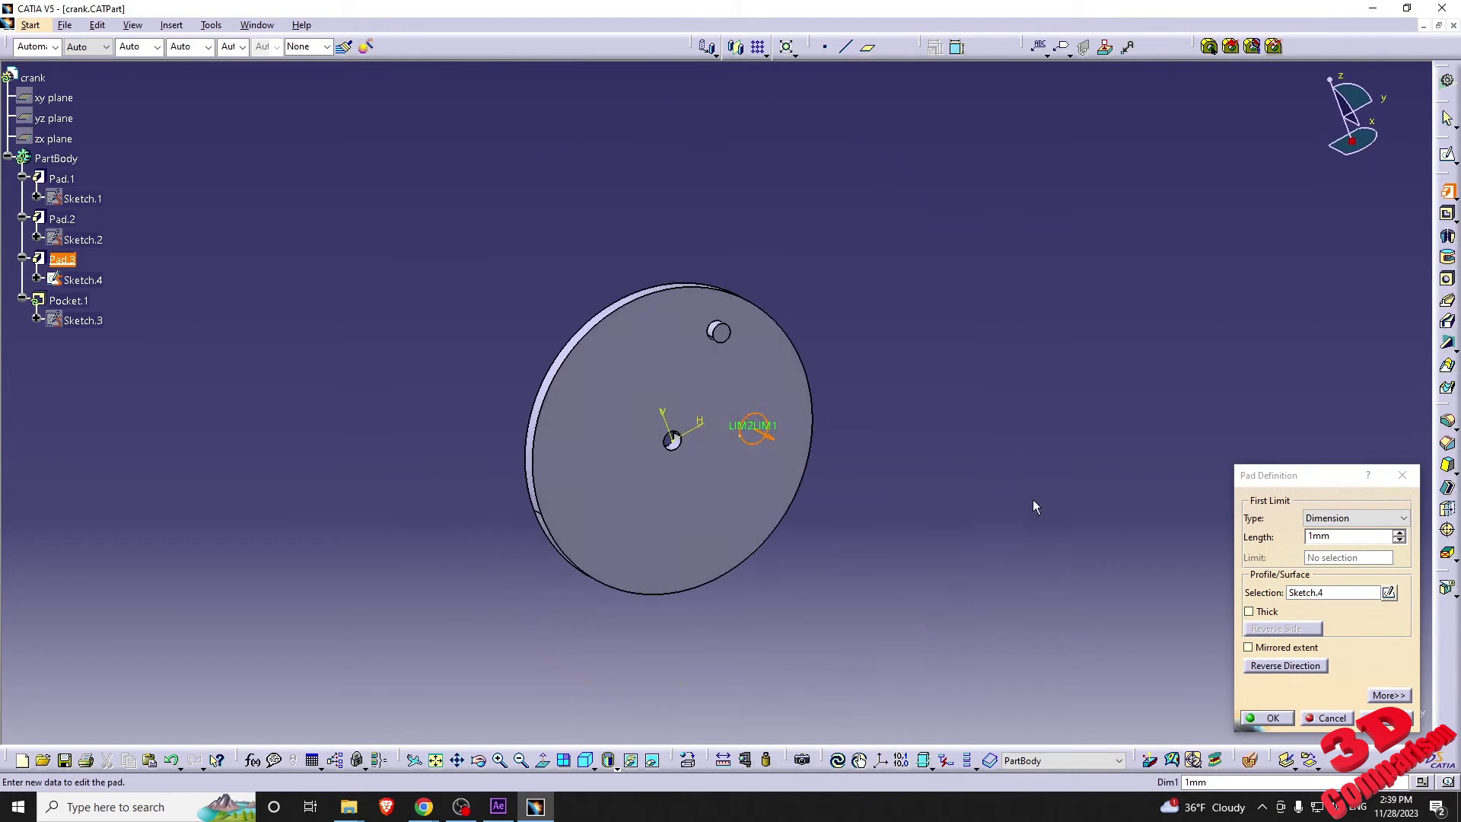
{"action": "left_click", "coordinate": [1387, 678]}
{"action": "type", "text": "5"}
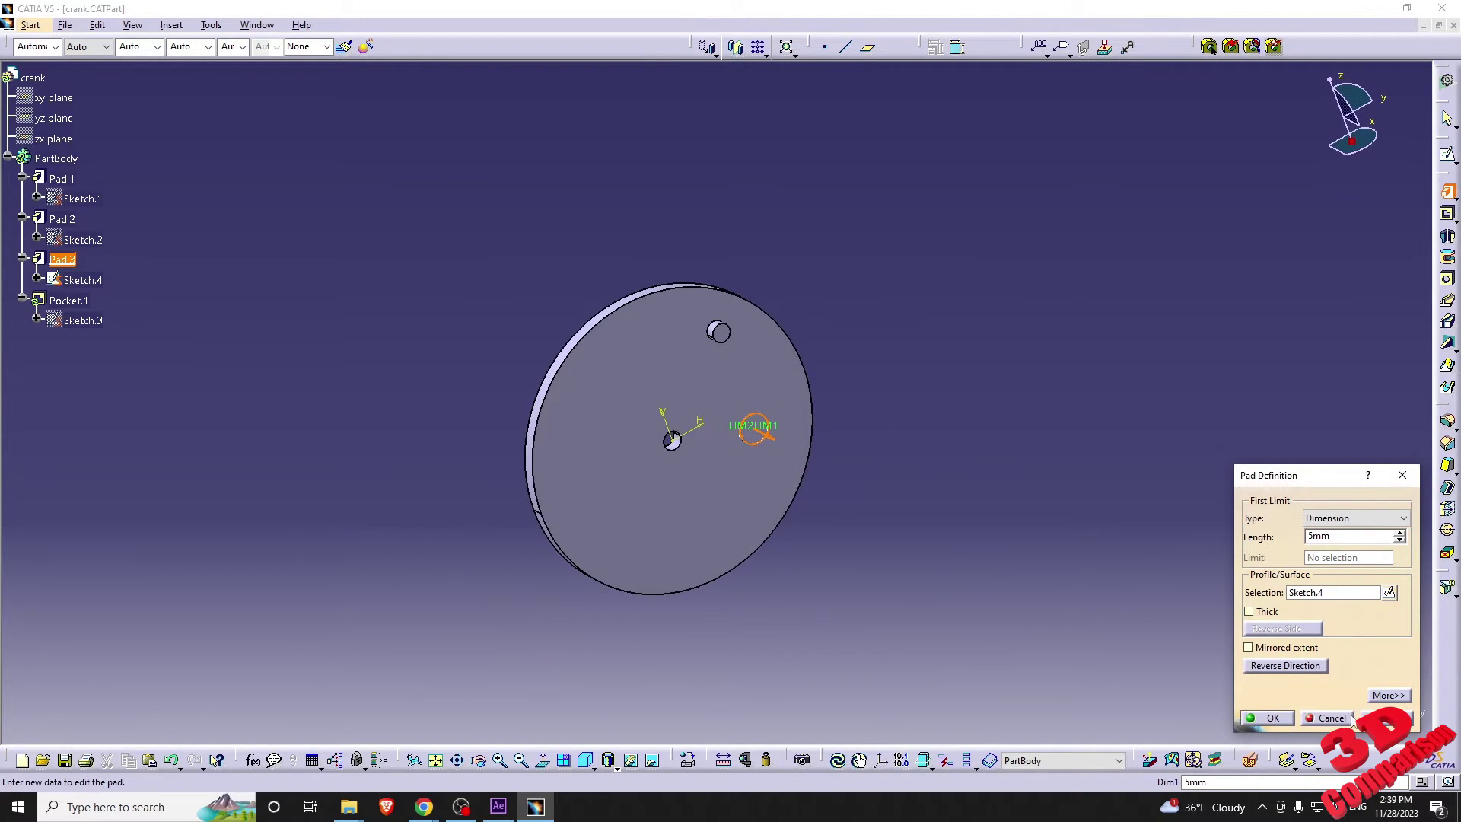
{"action": "left_click", "coordinate": [1273, 719]}
{"action": "middle_click_drag", "start_coordinate": [976, 505], "coordinate": [649, 339]}
{"action": "left_click", "coordinate": [649, 339]}
{"action": "middle_click_drag", "start_coordinate": [327, 218], "coordinate": [692, 505]}
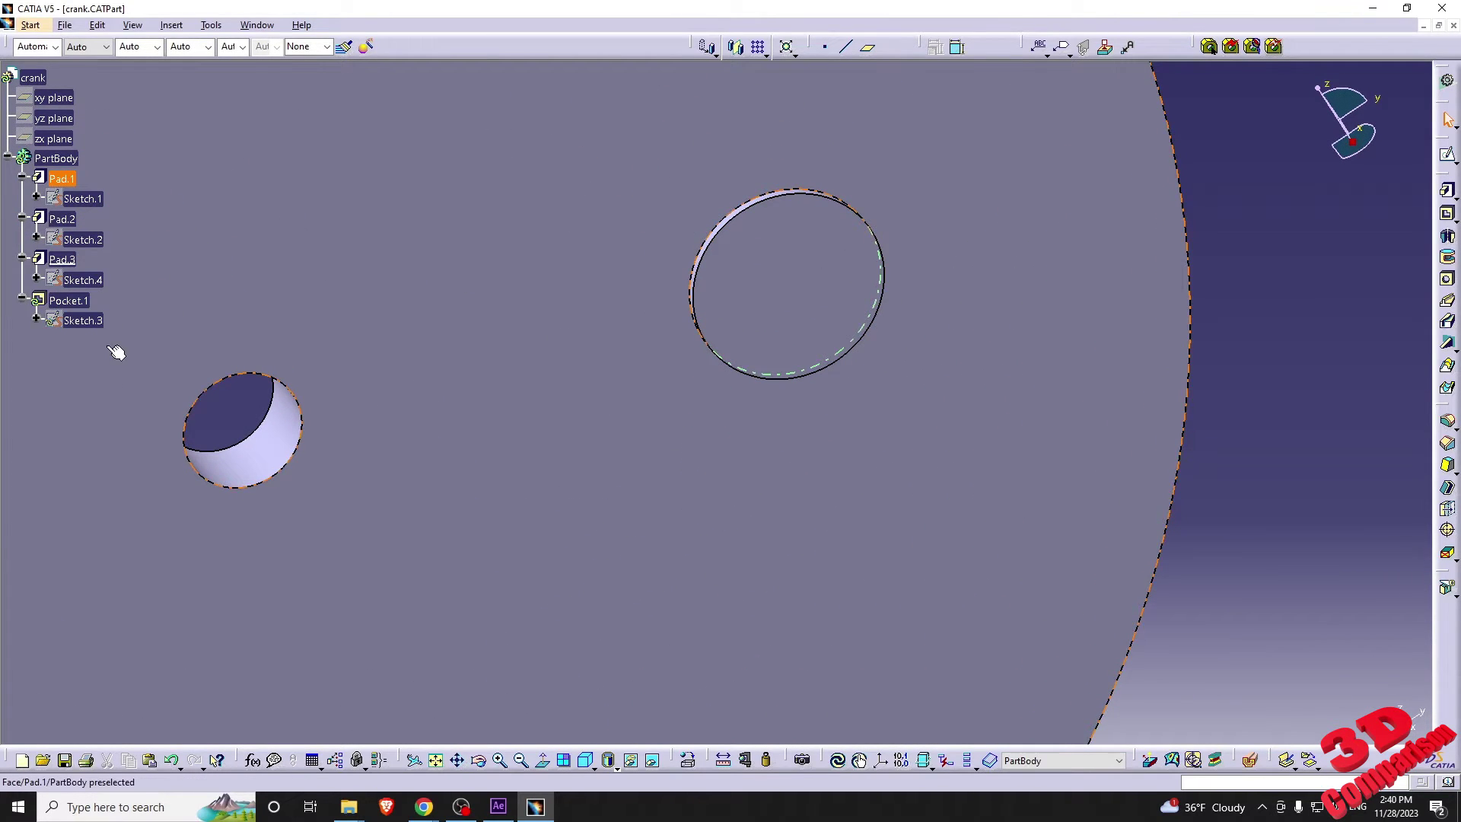
Define Pocket.1 as the in-work object and update the crank so its slot returns
{"action": "left_click", "coordinate": [101, 320]}
{"action": "left_click", "coordinate": [84, 304]}
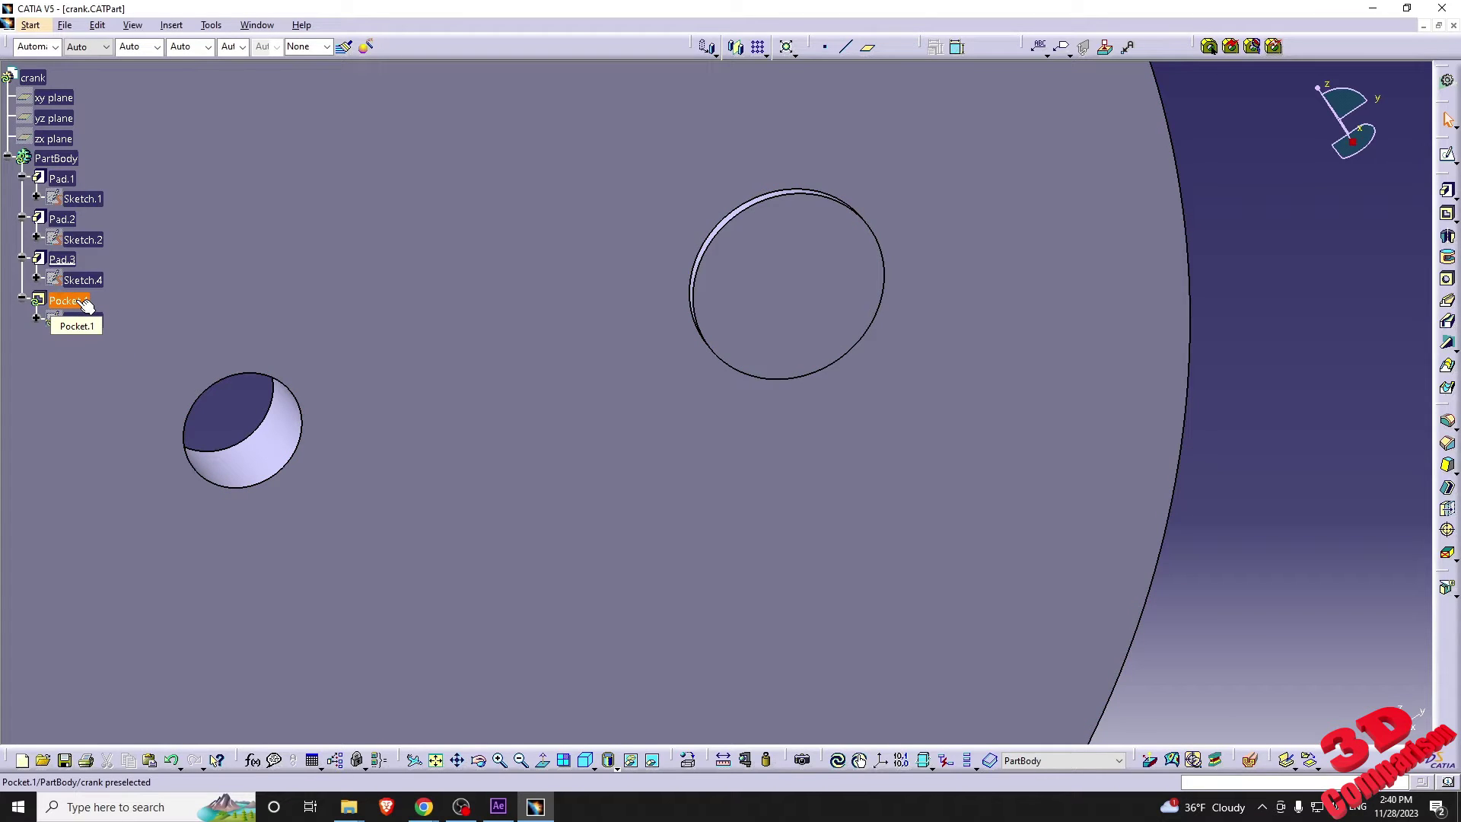
{"action": "right_click", "coordinate": [85, 304]}
{"action": "left_click", "coordinate": [217, 409]}
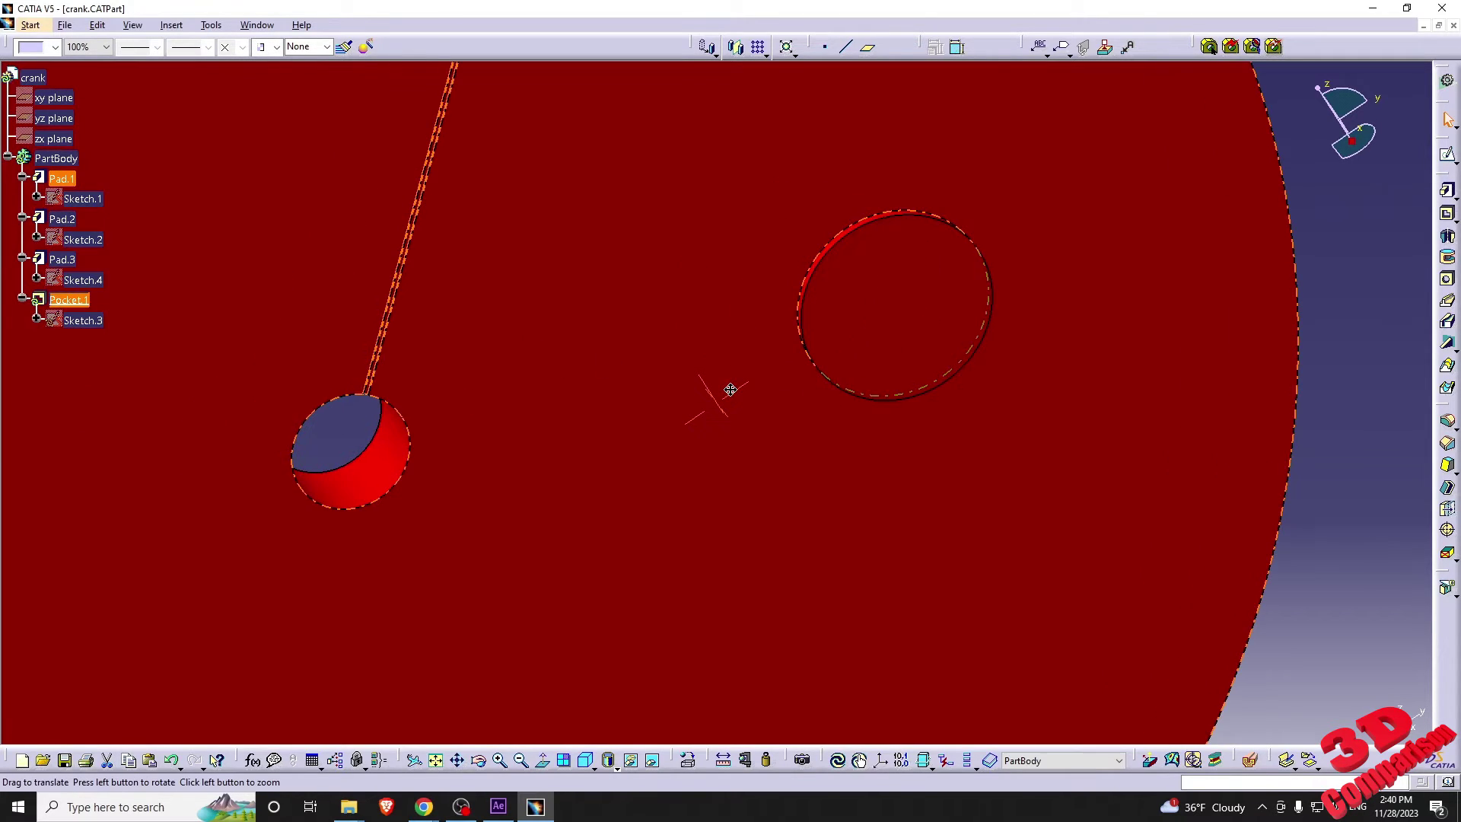
{"action": "right_click", "coordinate": [76, 304]}
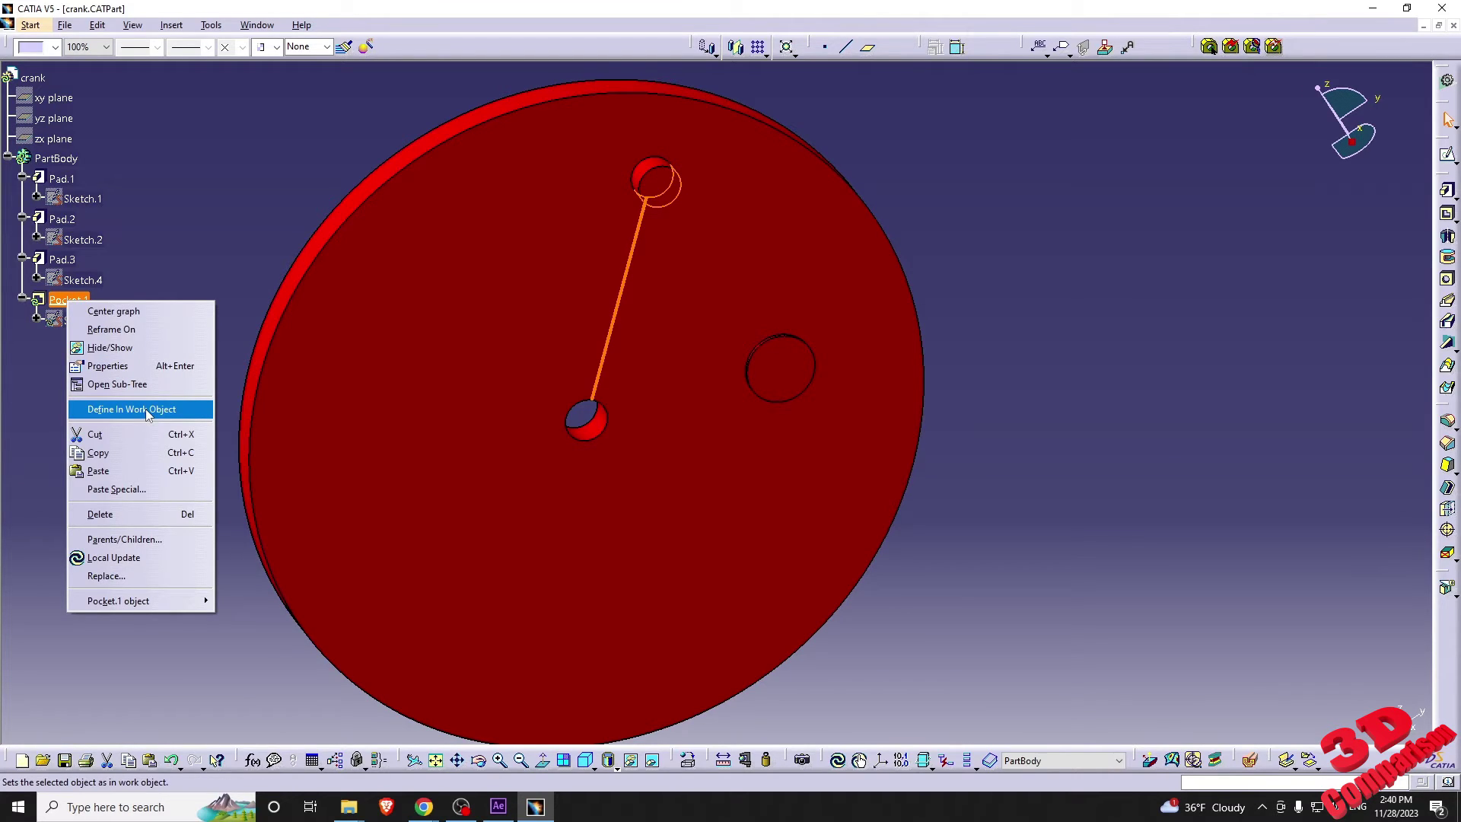
{"action": "left_click", "coordinate": [998, 353]}
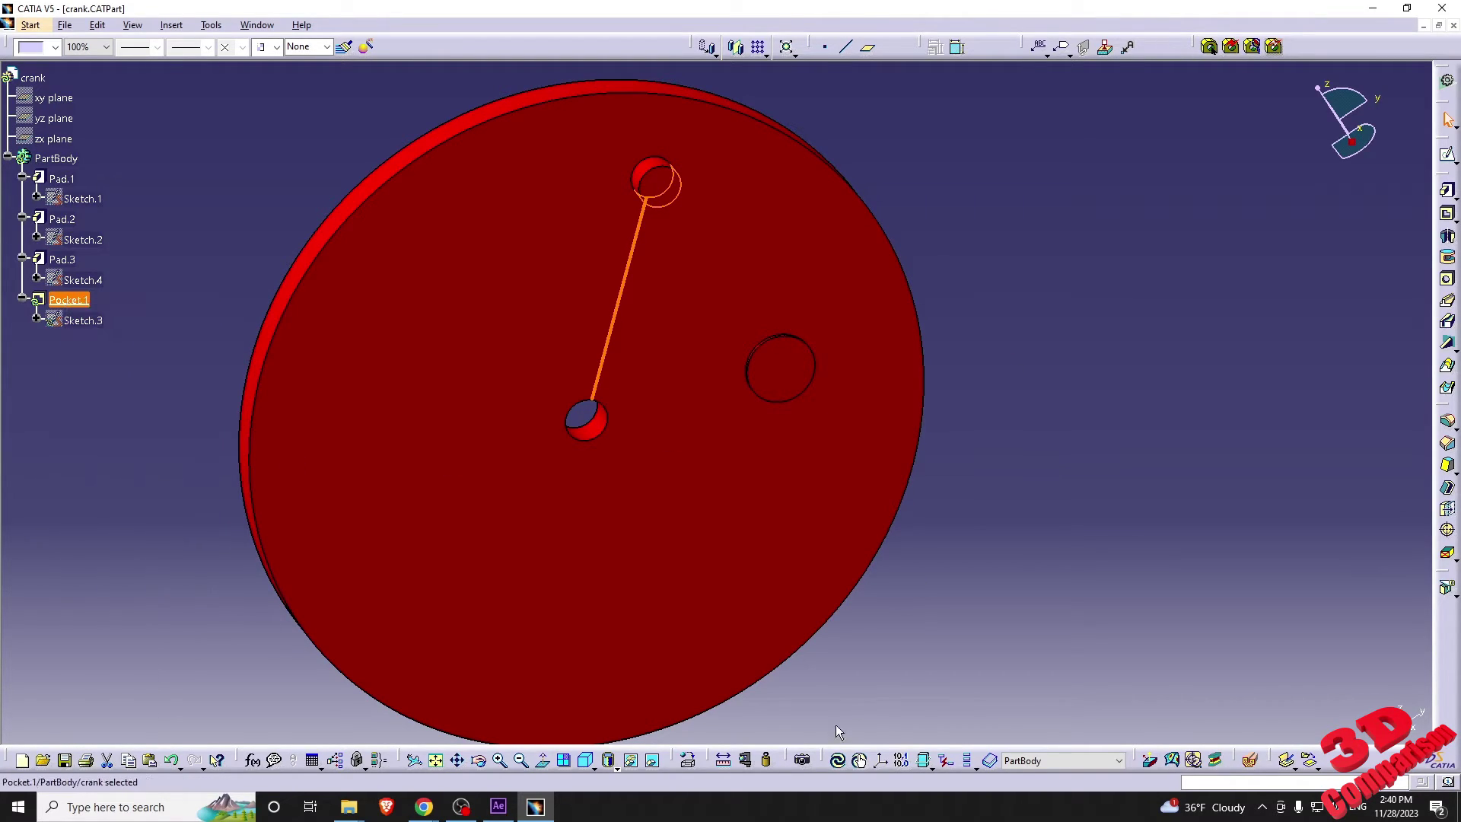
{"action": "left_click", "coordinate": [837, 759]}
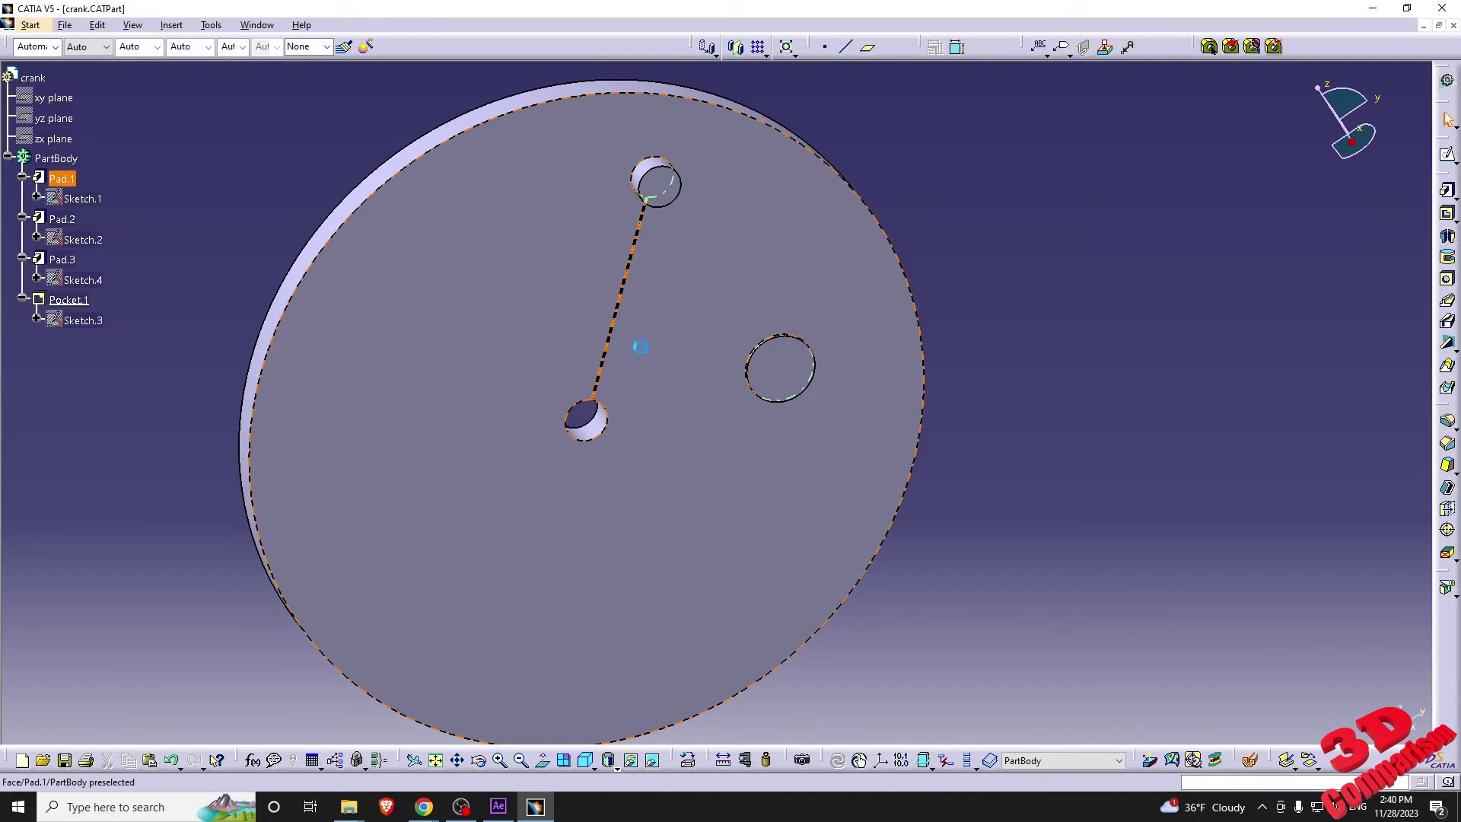
{"action": "middle_click_drag", "start_coordinate": [640, 347], "coordinate": [750, 342]}
Toggle visibility of PartBody, the xy plane and Pad.1 in the crank tree
{"action": "right_click", "coordinate": [64, 158]}
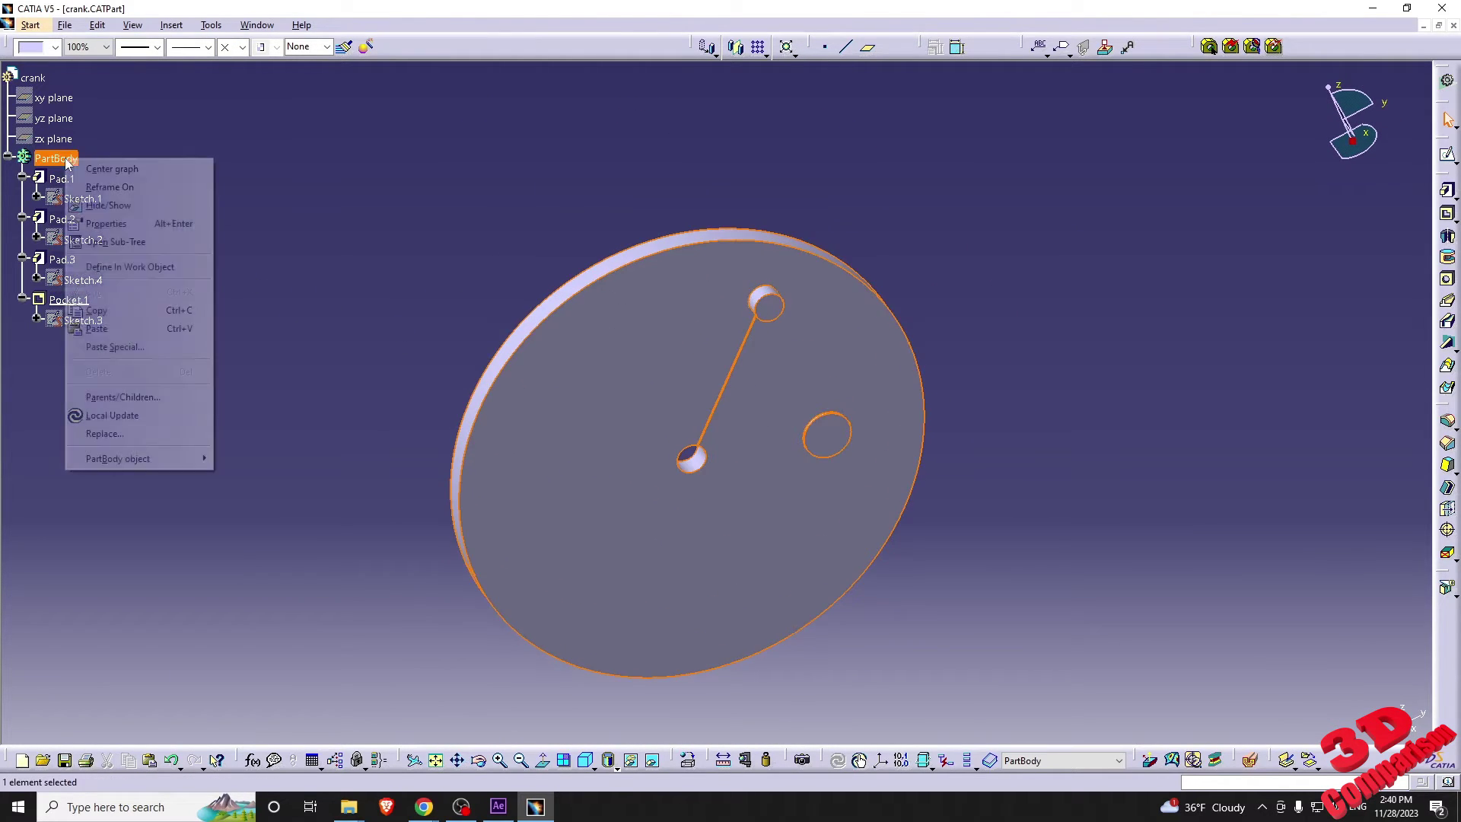
{"action": "left_click", "coordinate": [134, 207]}
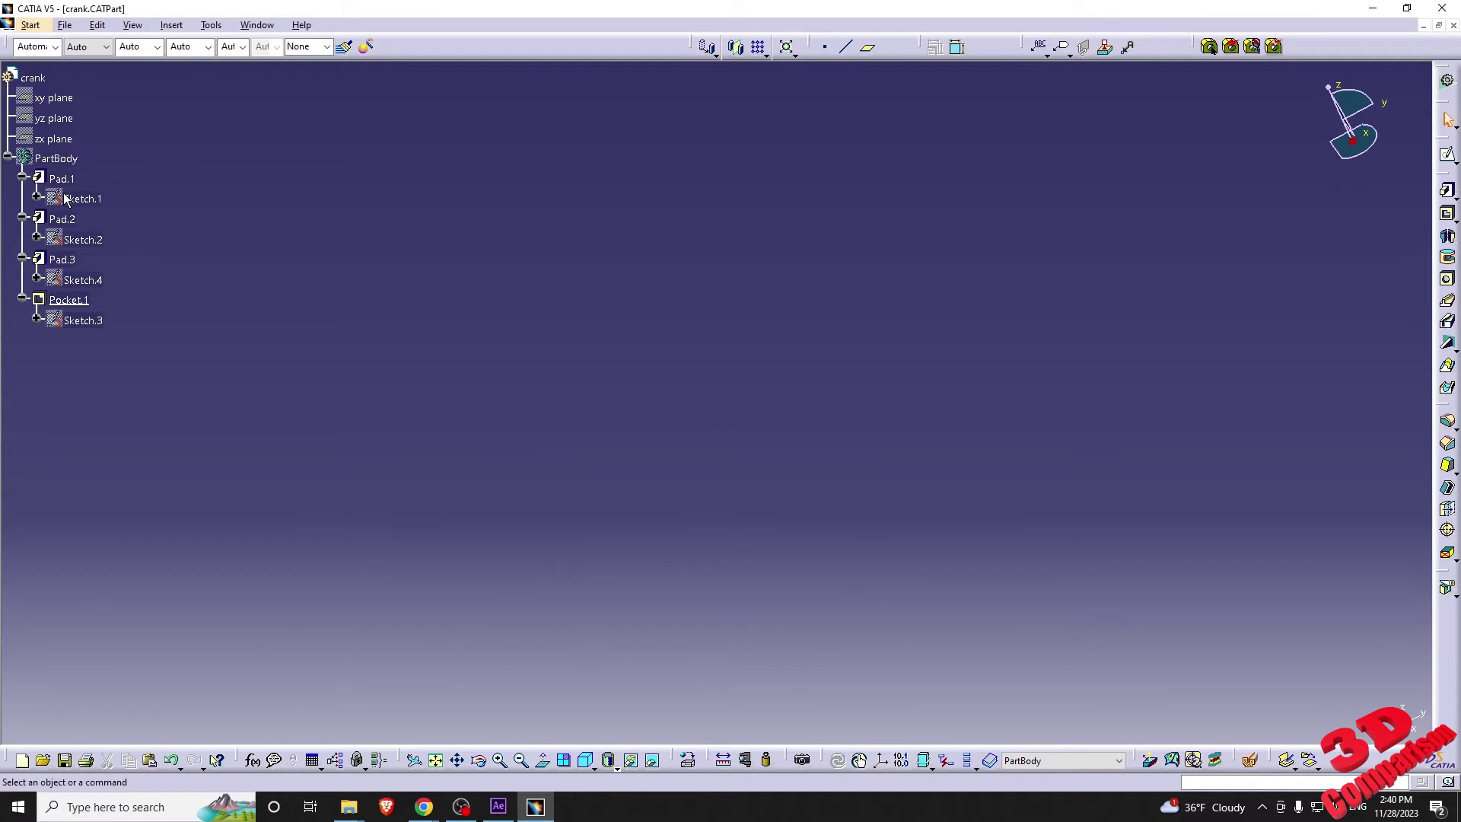
{"action": "right_click", "coordinate": [34, 76]}
{"action": "left_click", "coordinate": [76, 126]}
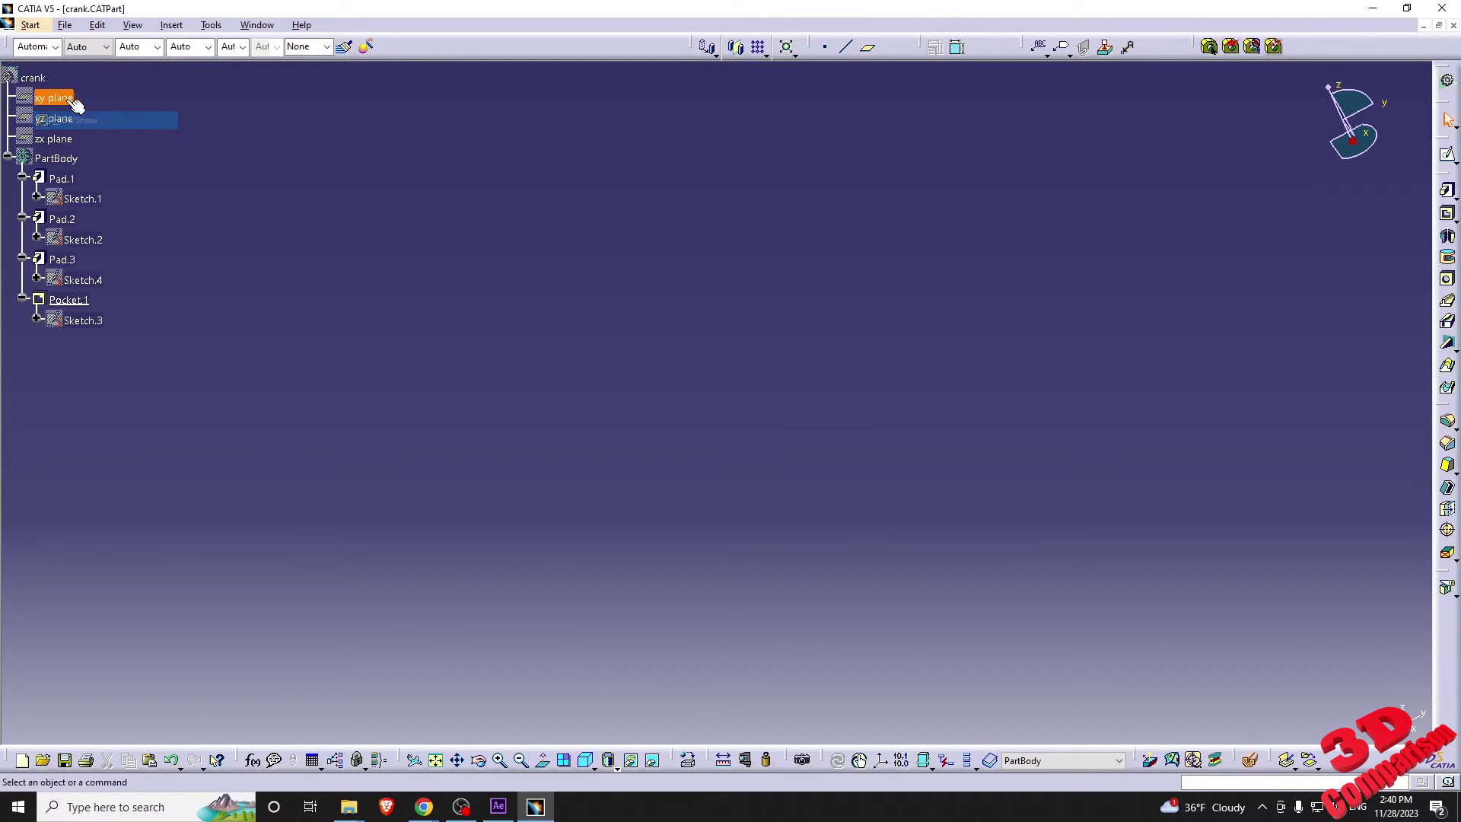
{"action": "right_click", "coordinate": [48, 97]}
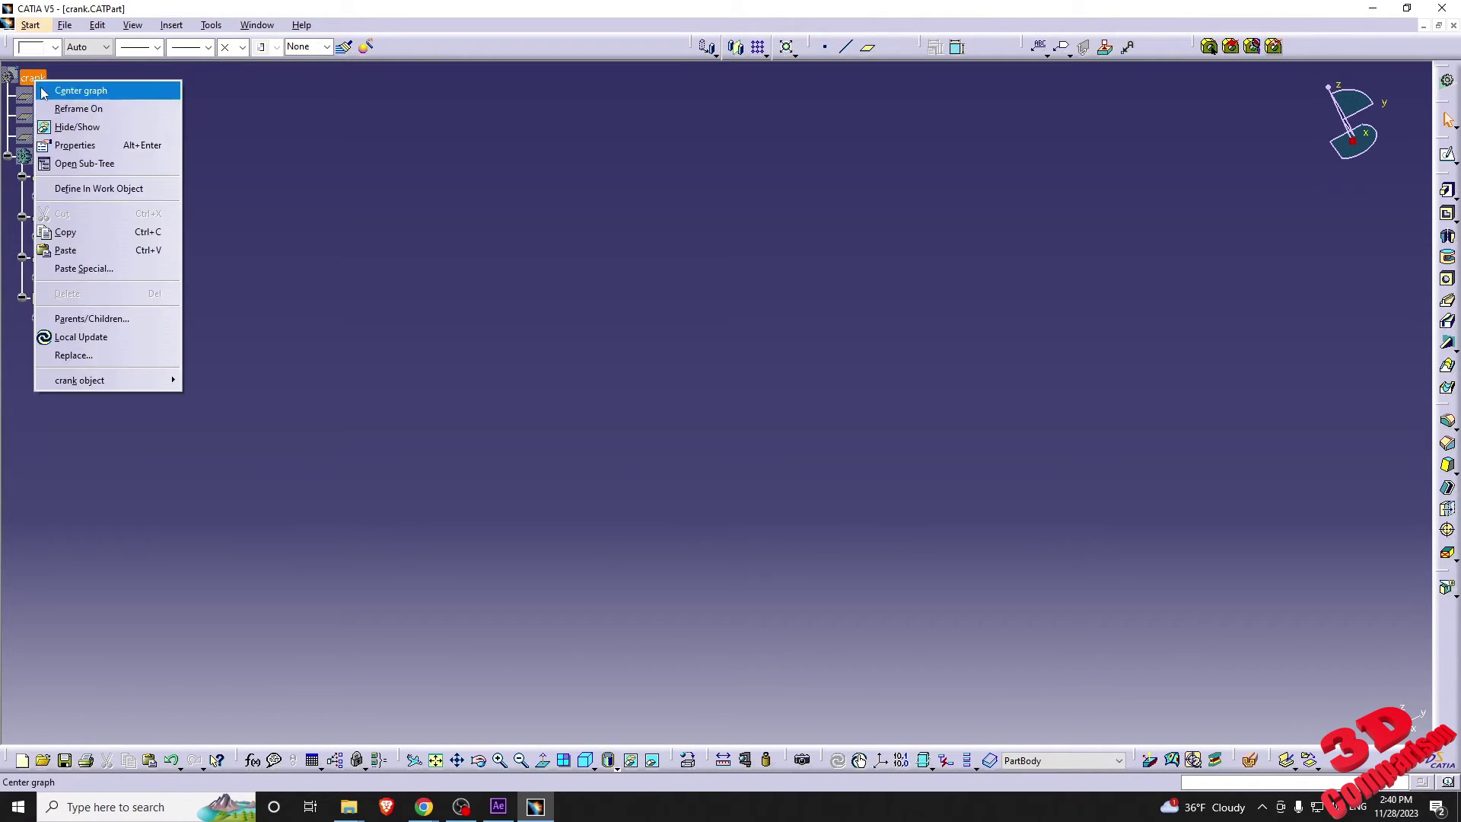
{"action": "left_click", "coordinate": [76, 124]}
{"action": "right_click", "coordinate": [65, 180]}
{"action": "left_click", "coordinate": [76, 221]}
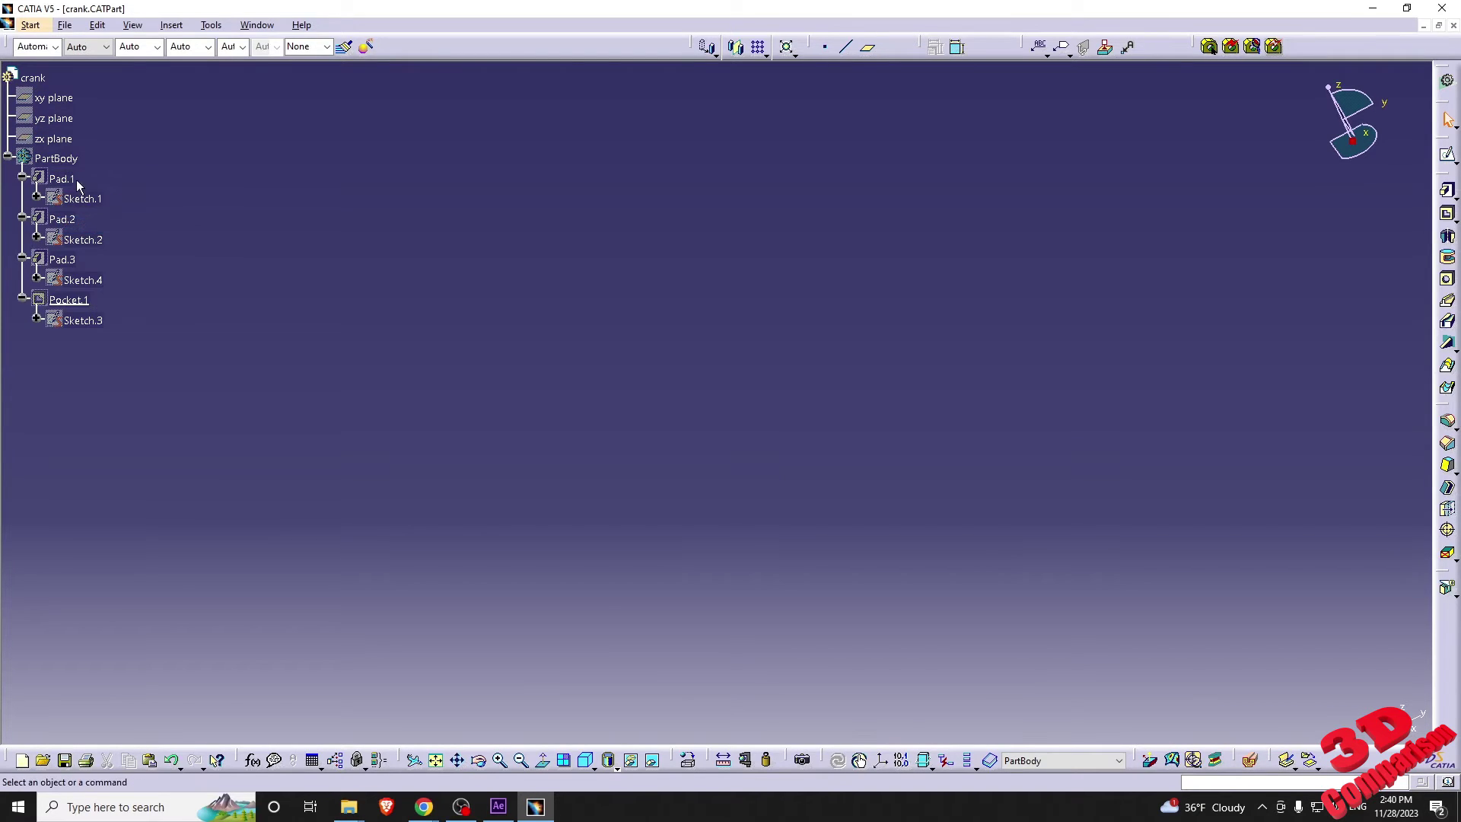
{"action": "right_click", "coordinate": [67, 159]}
{"action": "left_click", "coordinate": [93, 206]}
Show and re-hide the Pad.1 disc, then switch to the quick return mechanism assembly window
{"action": "right_click", "coordinate": [76, 181]}
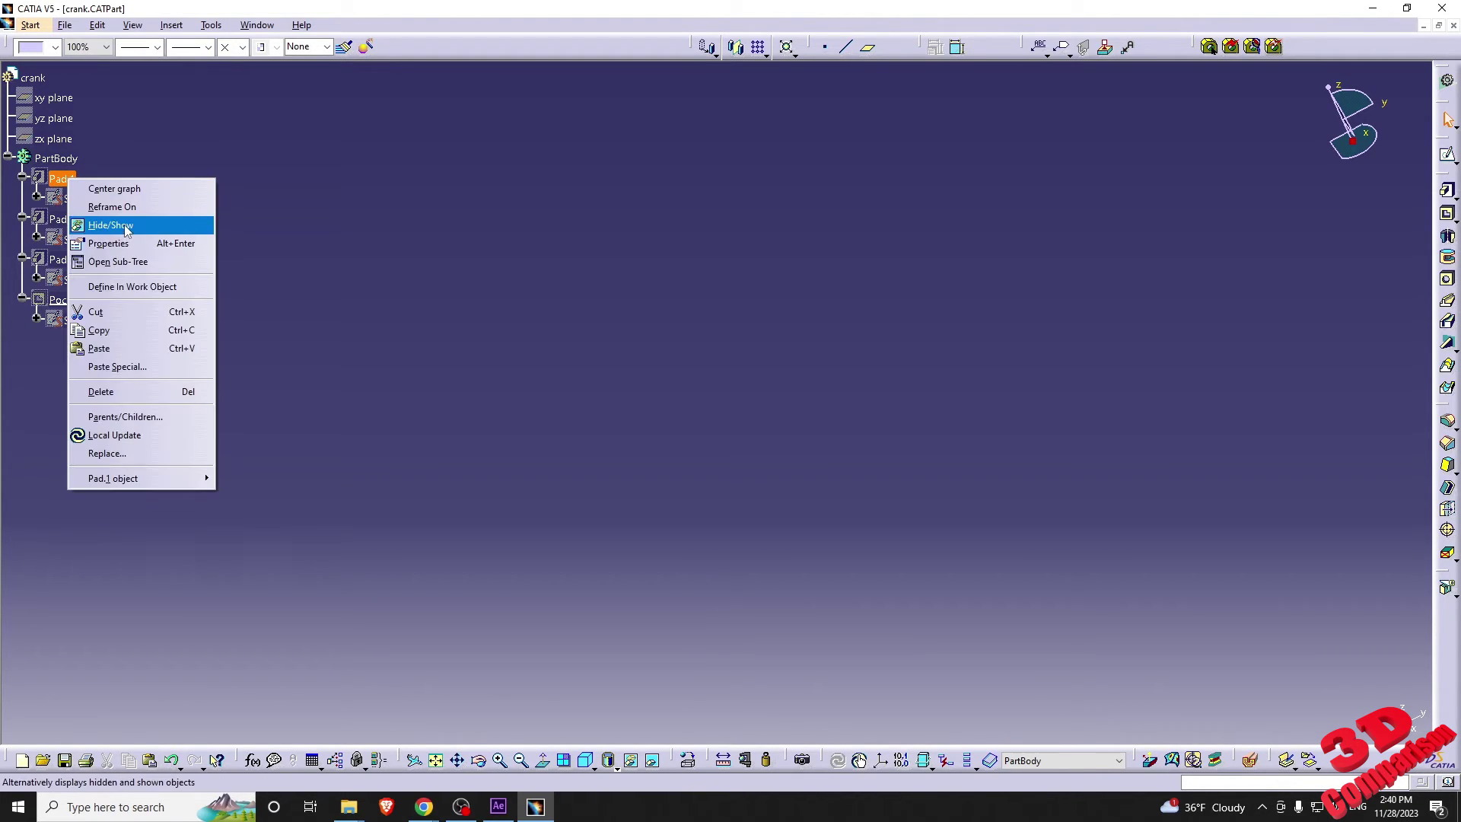
{"action": "left_click", "coordinate": [112, 225]}
{"action": "right_click", "coordinate": [76, 181]}
{"action": "left_click", "coordinate": [111, 225]}
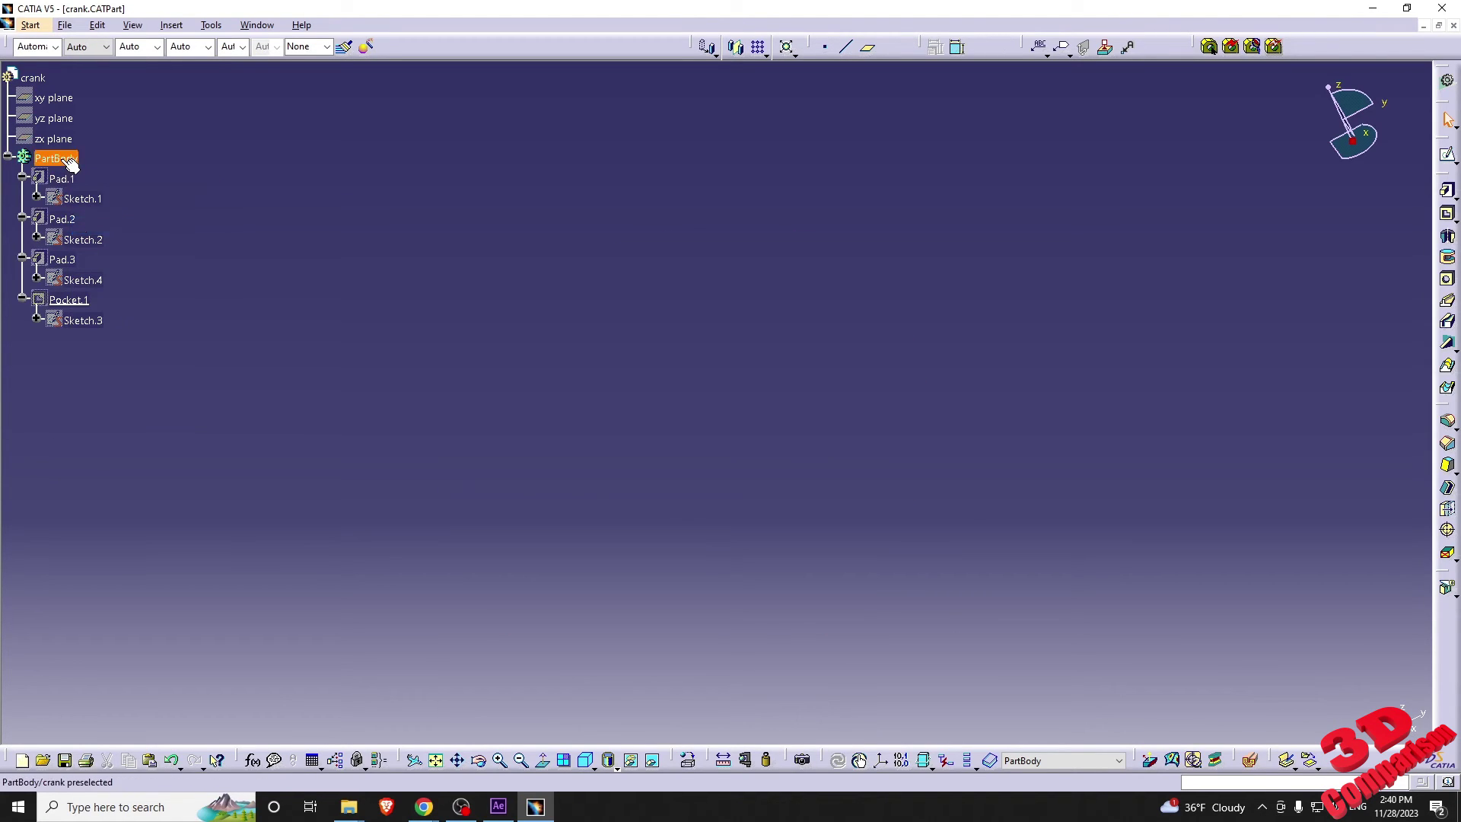
{"action": "left_click", "coordinate": [257, 25]}
{"action": "left_click", "coordinate": [340, 123]}
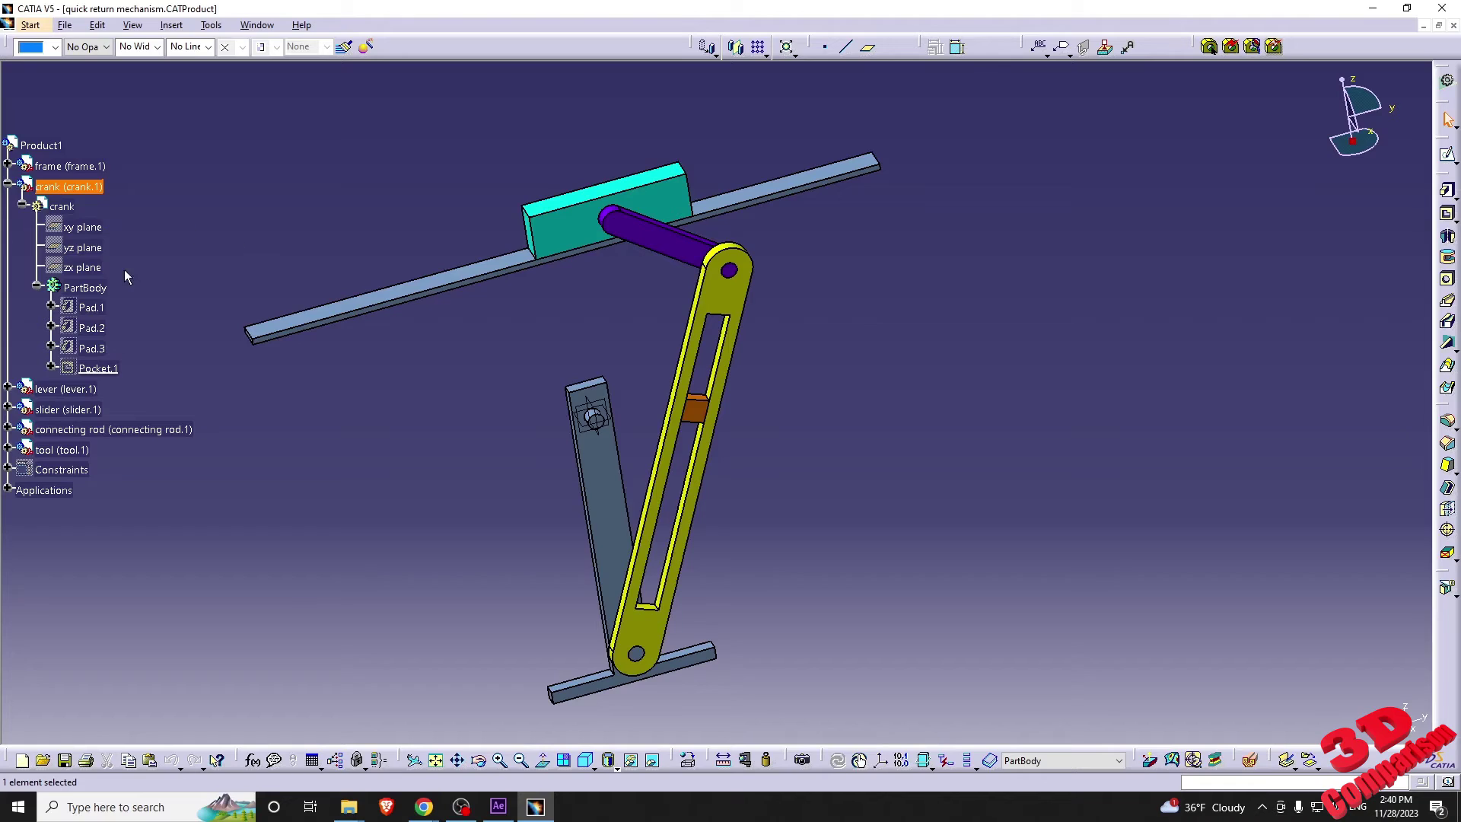
Show Pad.1 so the crank disc reappears in the assembly, then rotate the view
{"action": "right_click", "coordinate": [86, 306]}
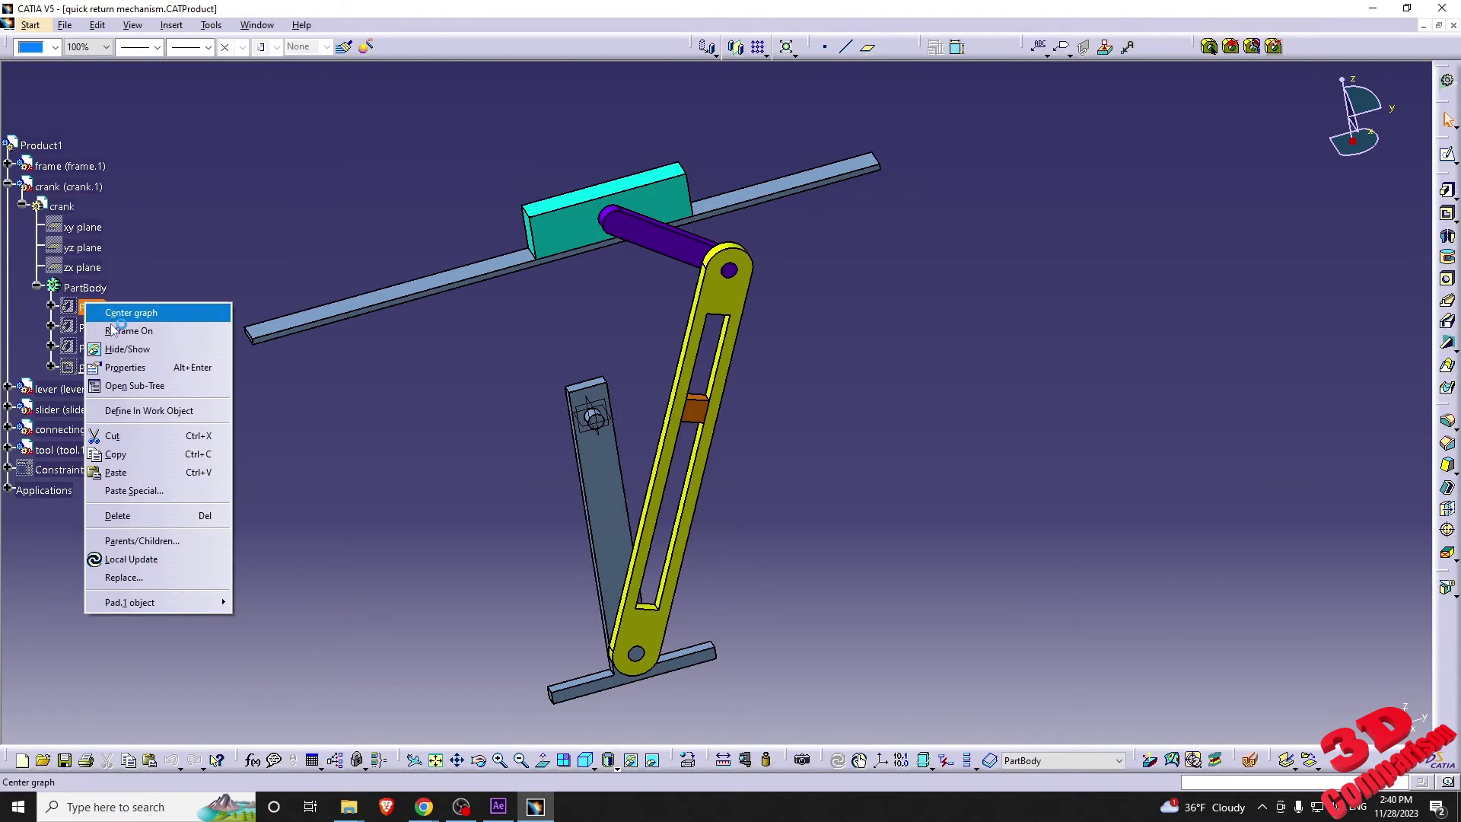
{"action": "left_click", "coordinate": [122, 349]}
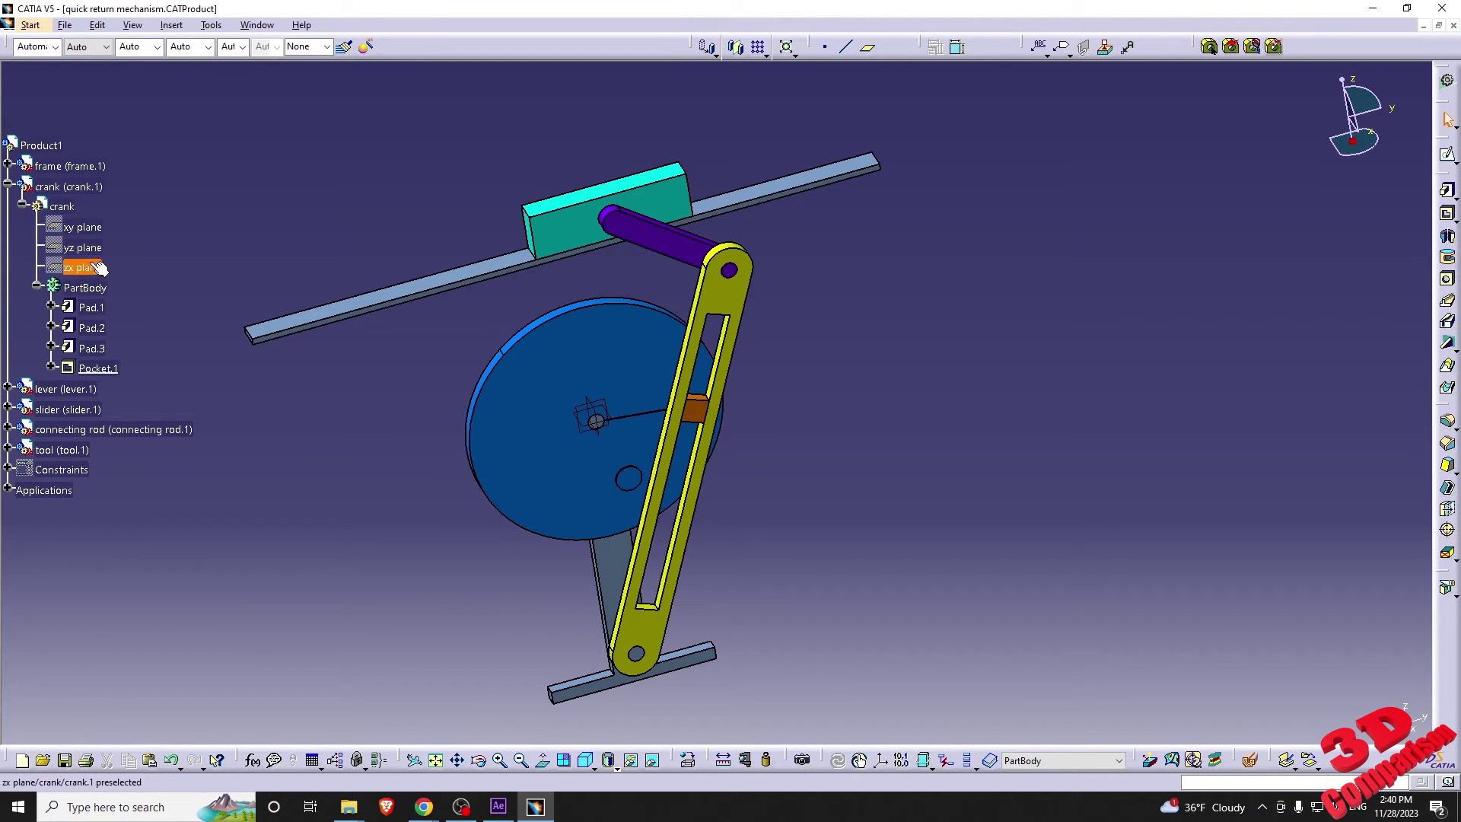
{"action": "right_click", "coordinate": [76, 186]}
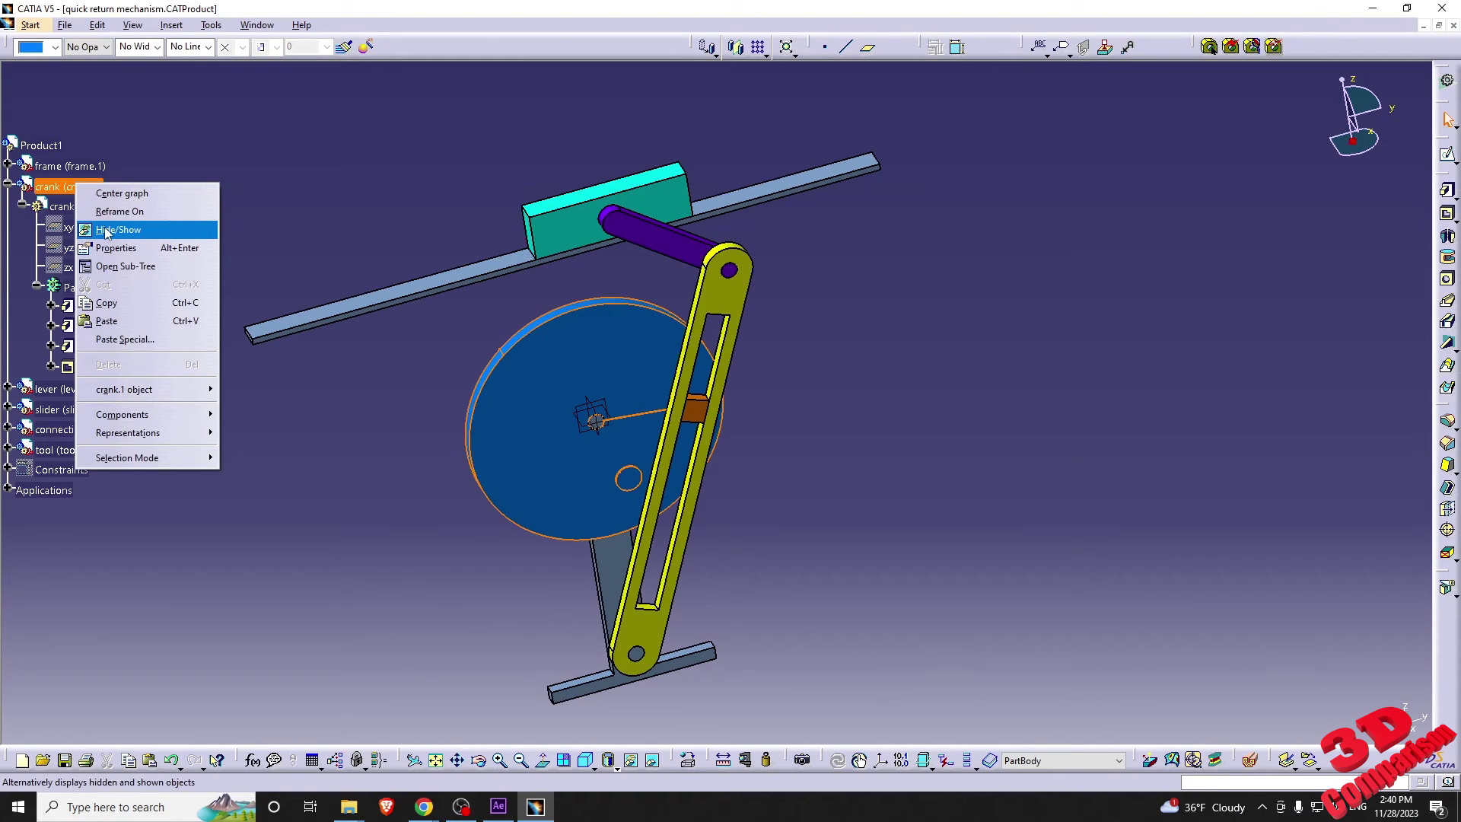
{"action": "key", "text": "Escape"}
{"action": "right_click", "coordinate": [44, 145]}
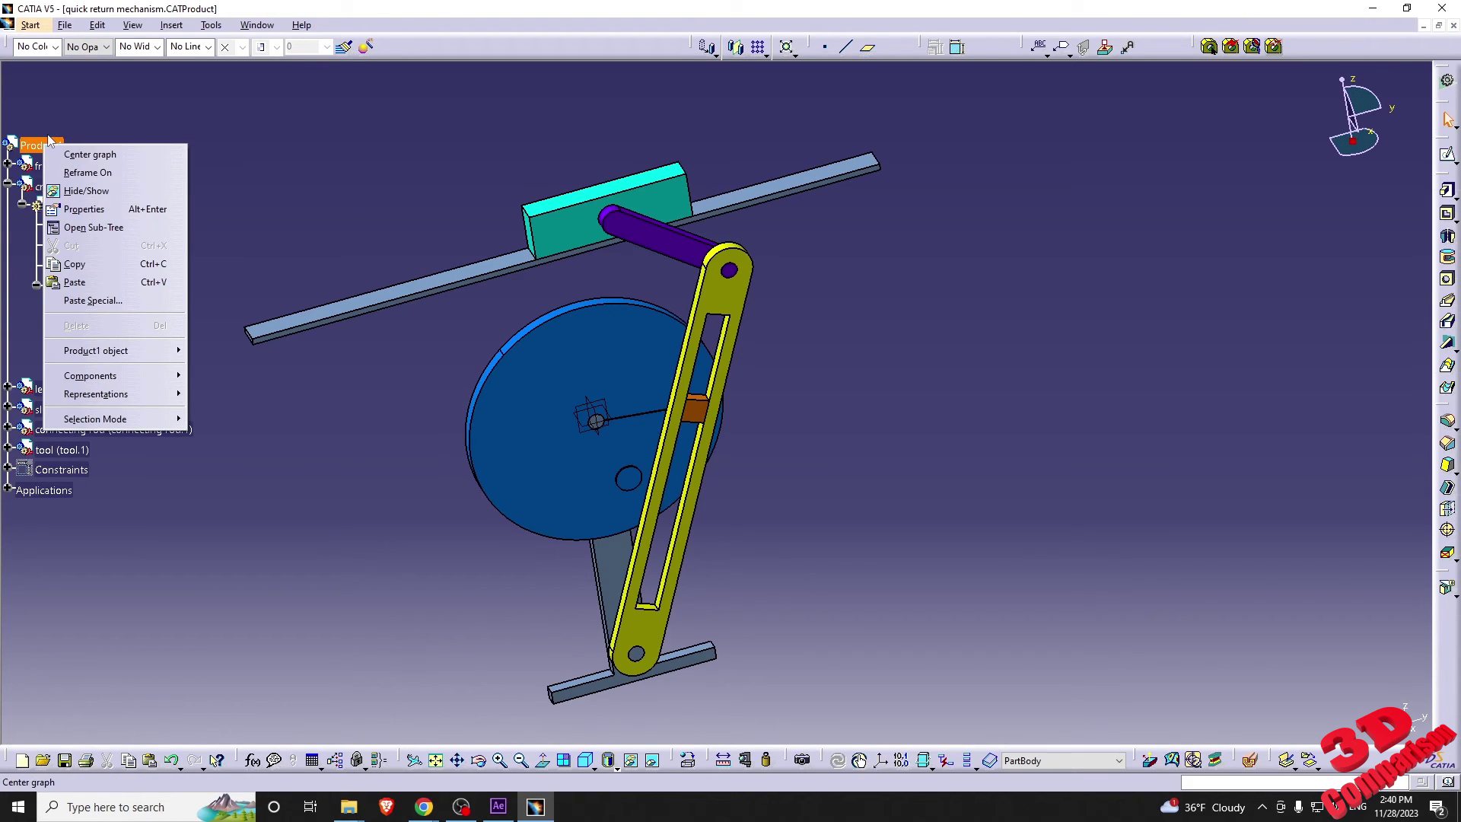
{"action": "left_click", "coordinate": [300, 146]}
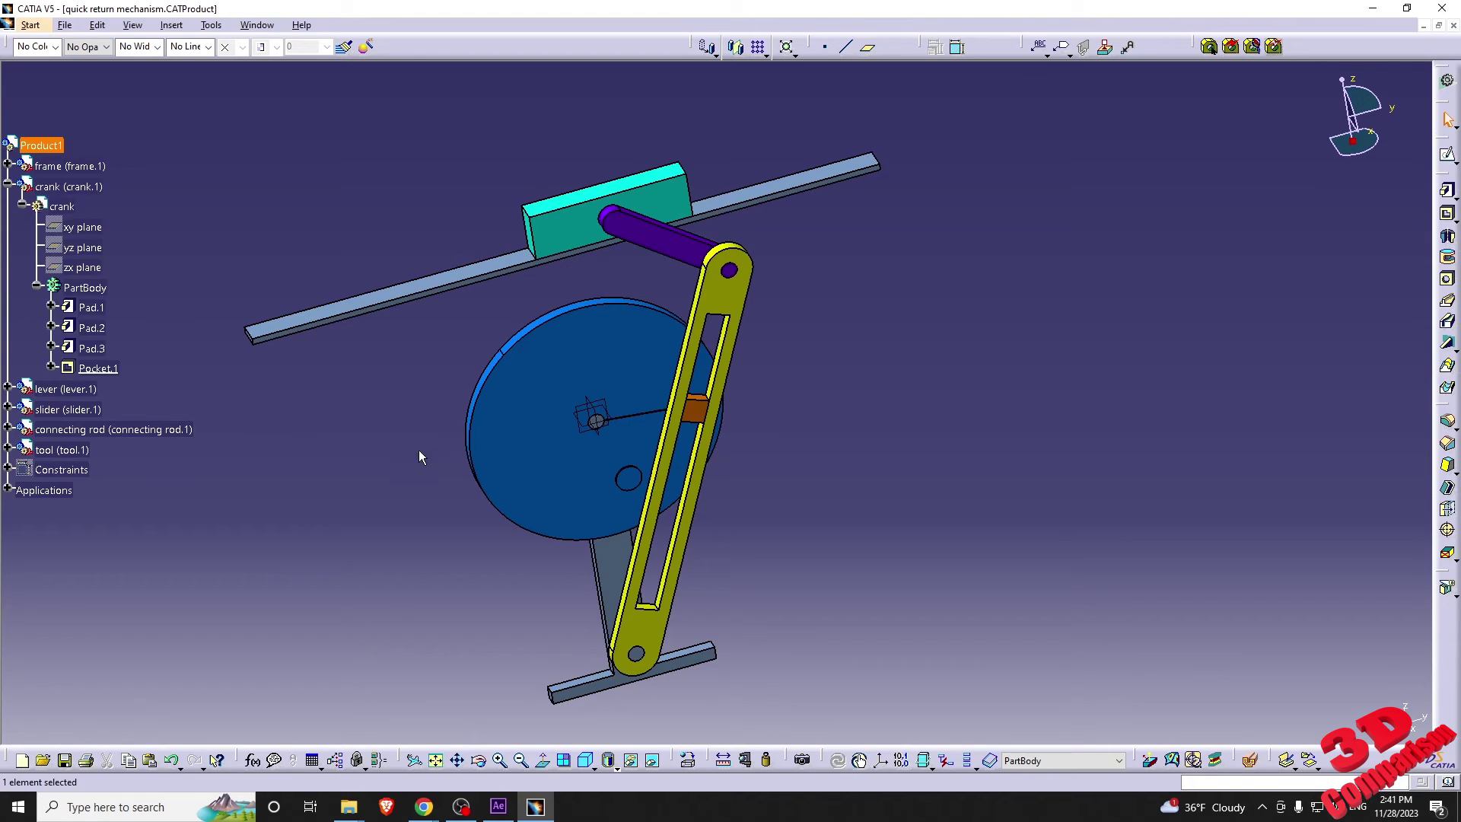
{"action": "middle_click_drag", "start_coordinate": [419, 456], "coordinate": [551, 412]}
{"action": "left_click", "coordinate": [954, 490]}
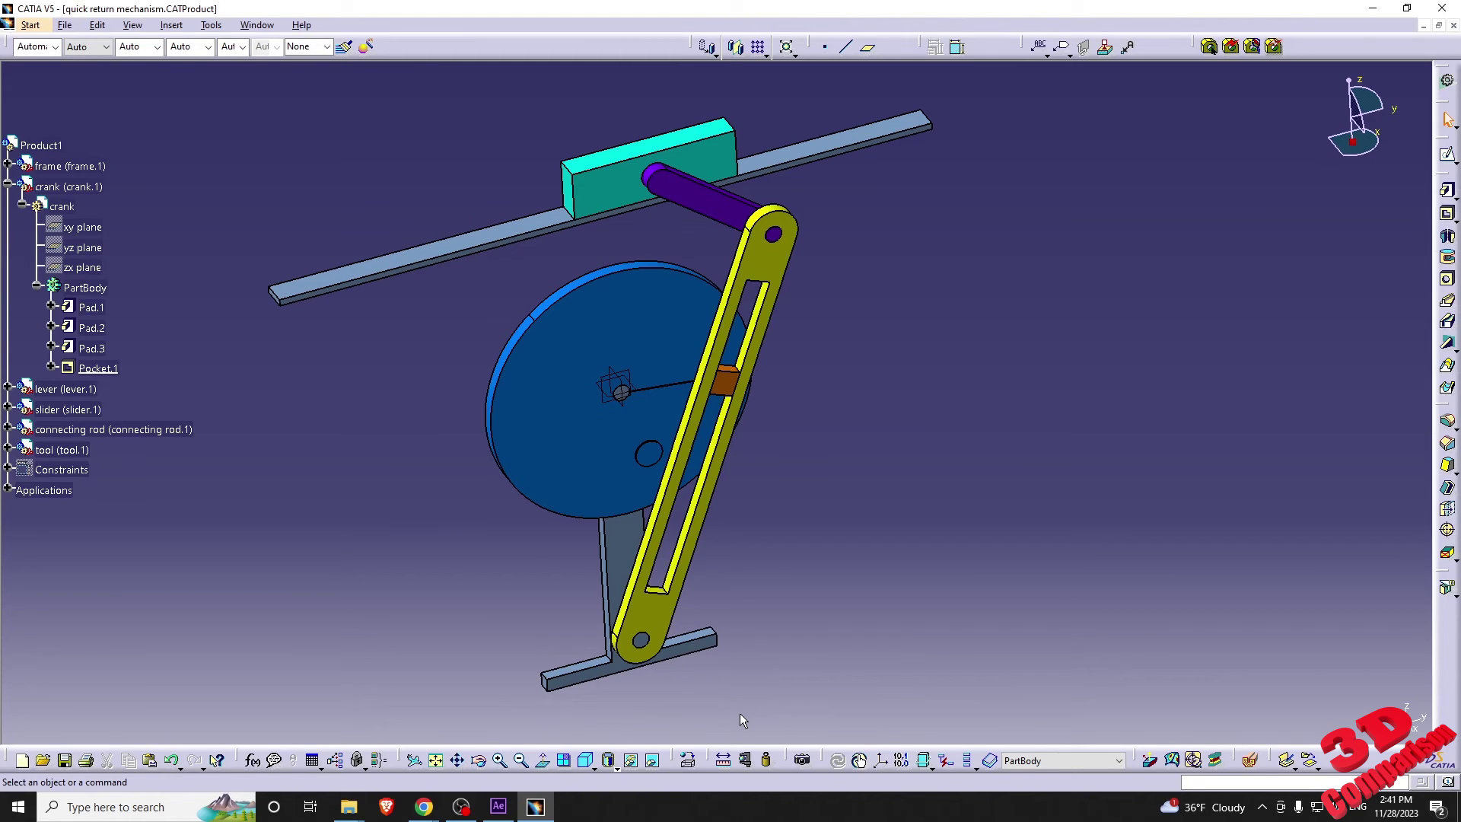
{"action": "left_click_drag", "start_coordinate": [735, 728], "coordinate": [39, 357]}
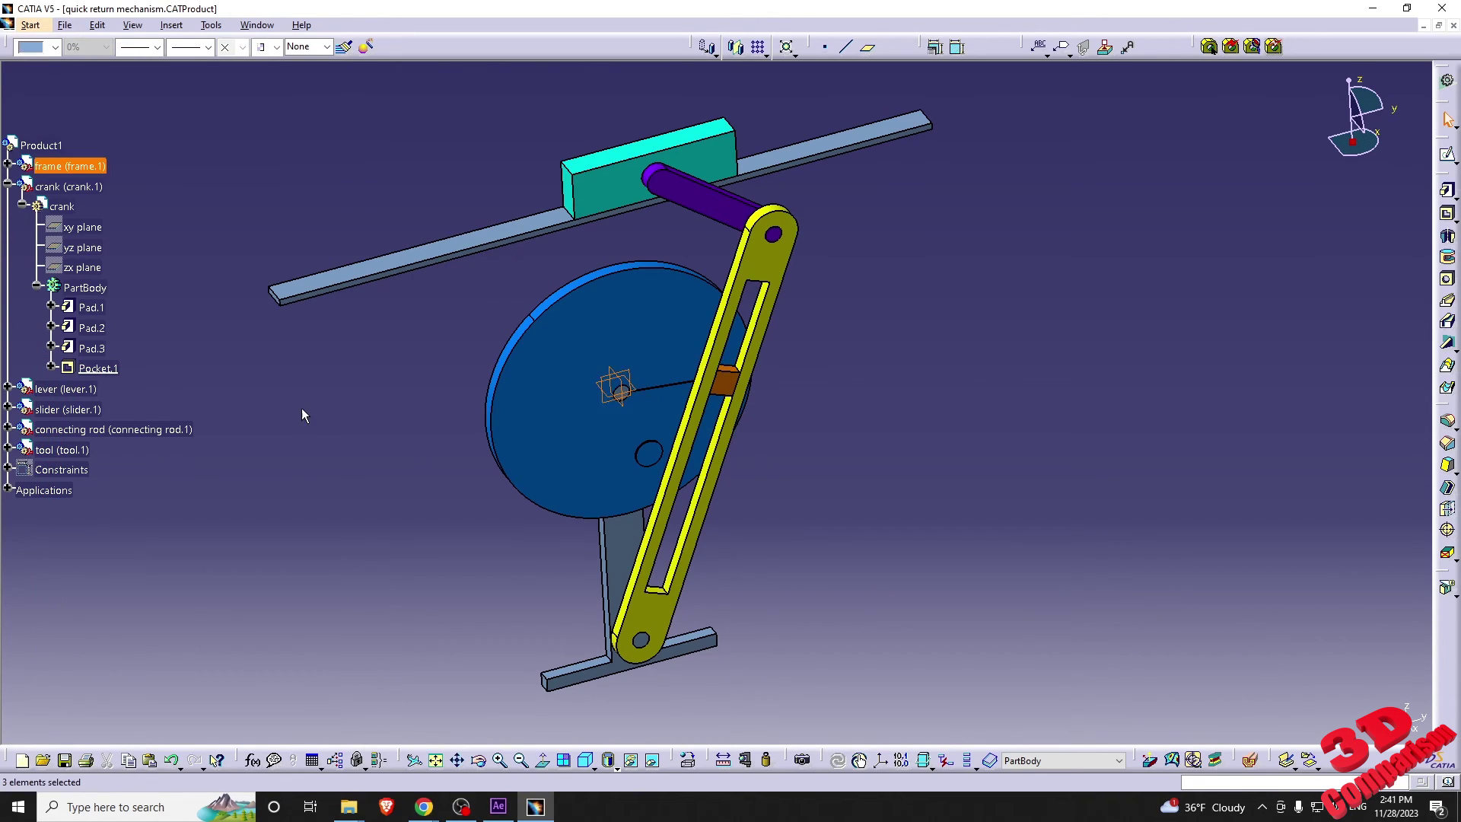
{"action": "left_click", "coordinate": [321, 436]}
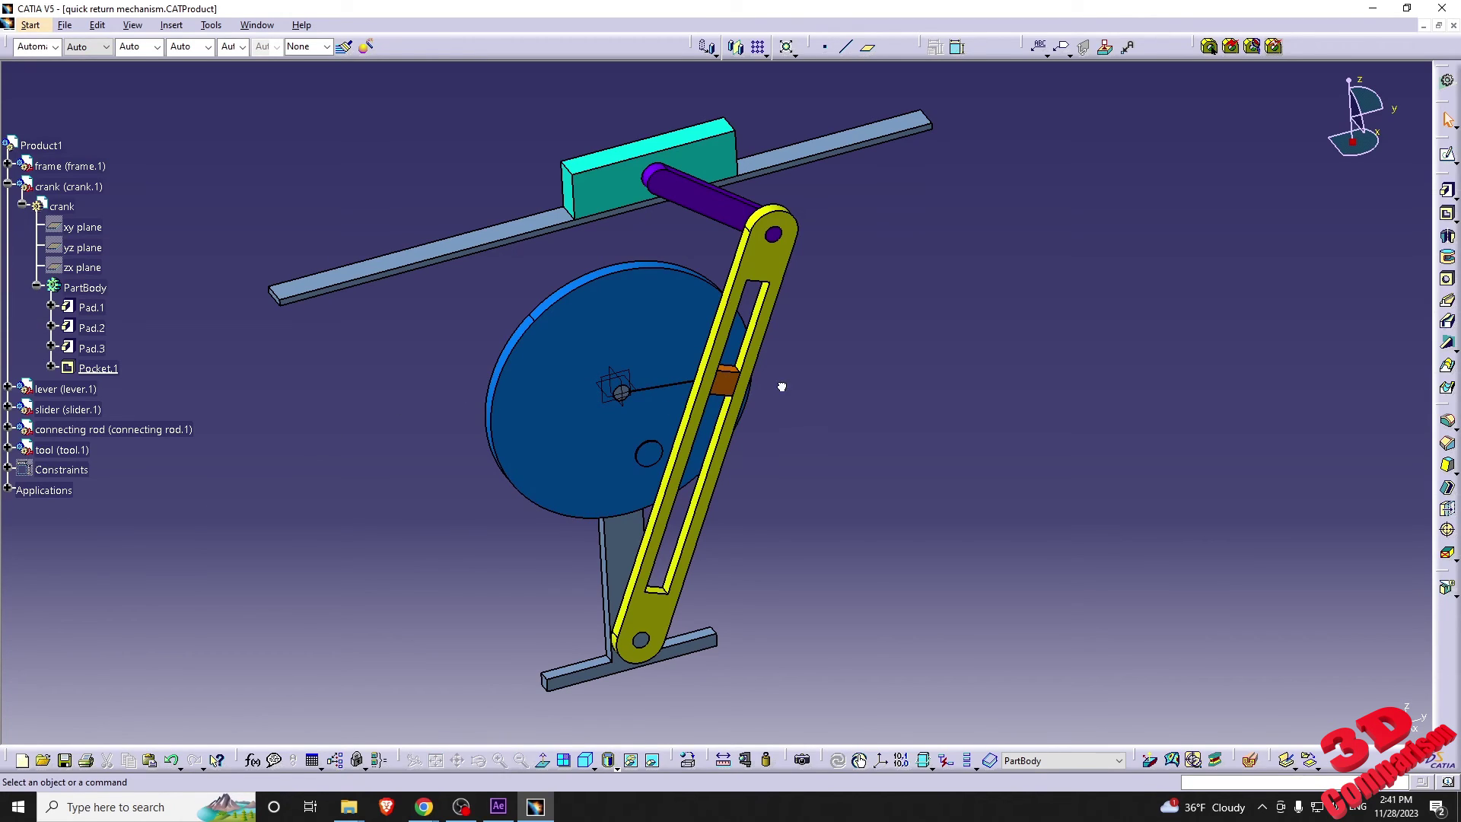
{"action": "left_click_drag", "start_coordinate": [778, 385], "coordinate": [1211, 654]}
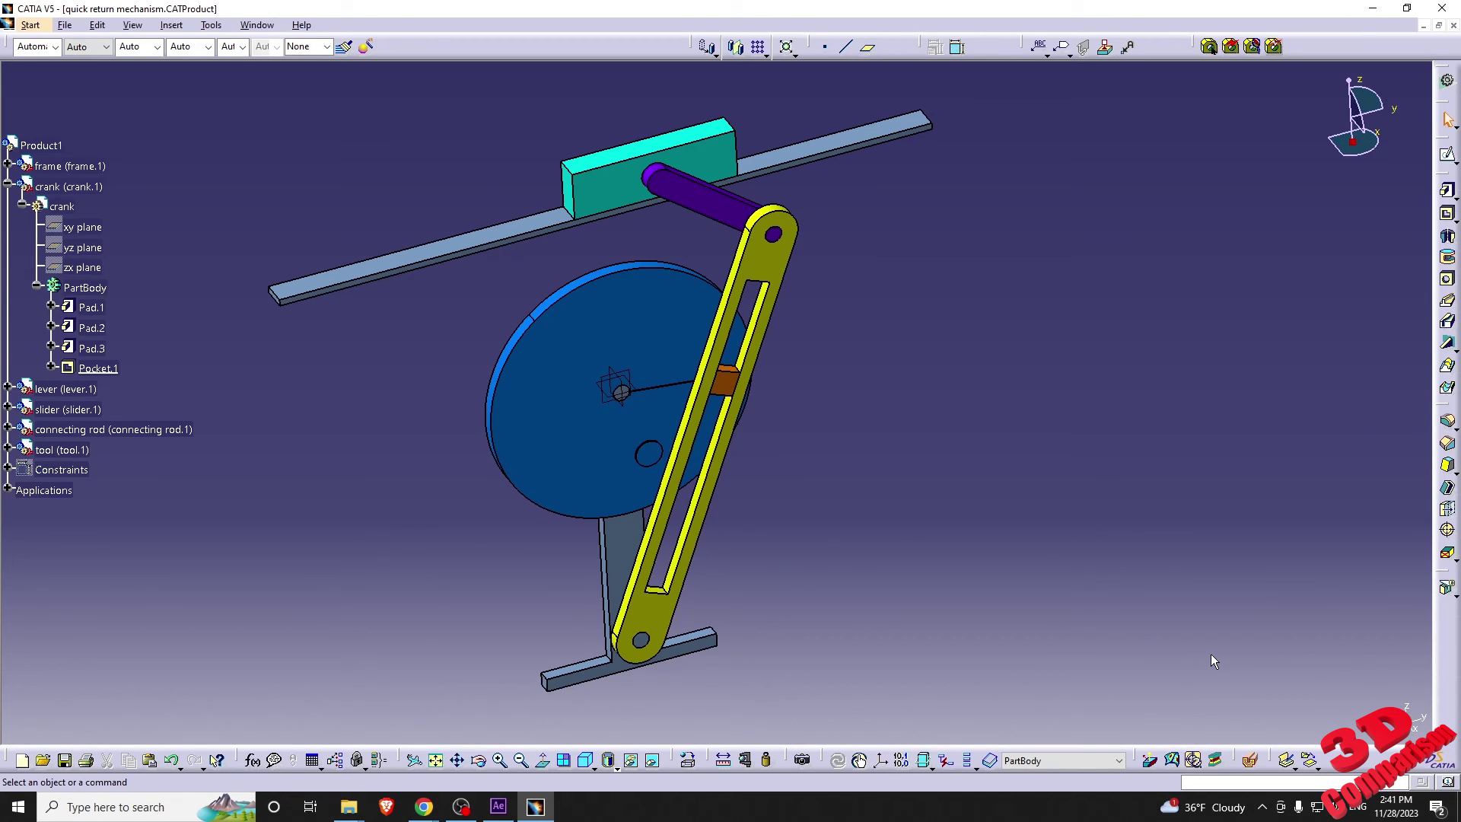